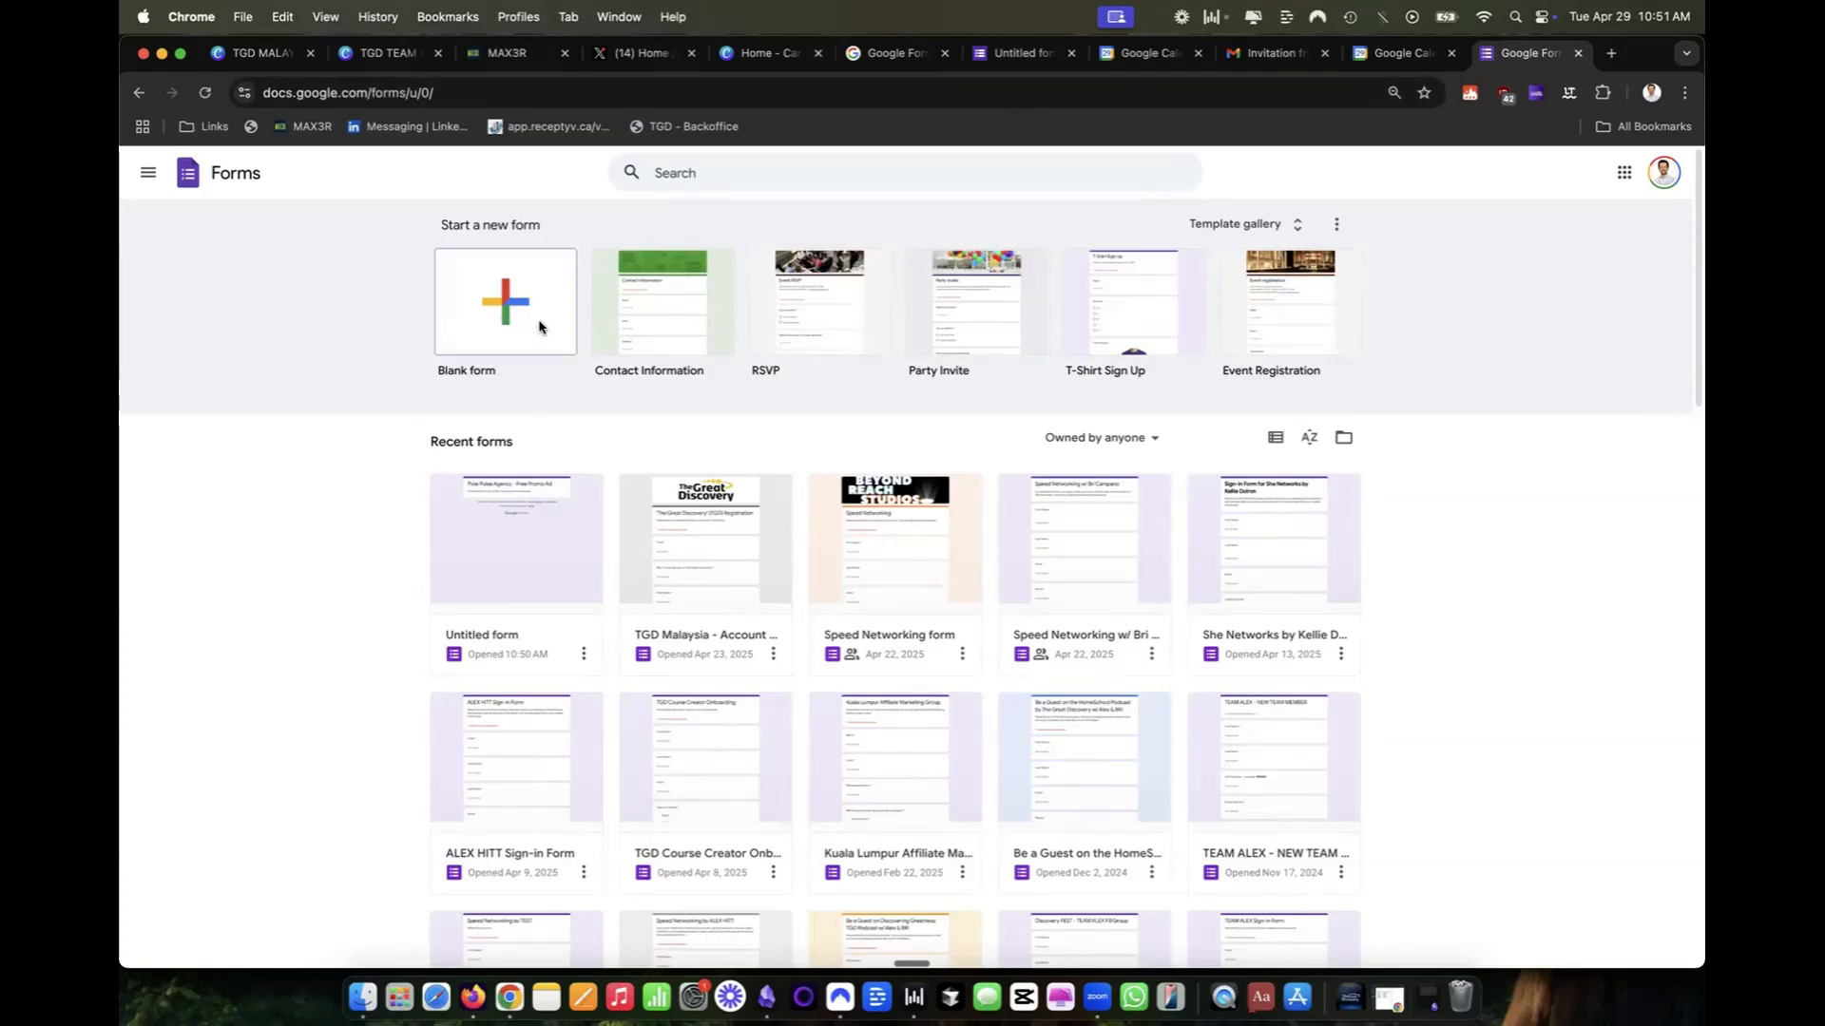
Start a blank form titled "Pixie Pulse Agency - Free Promo Ad" described as "Fill out this form to get a FREE Promo Ad for your business!".
click(541, 507)
triple_click(733, 294)
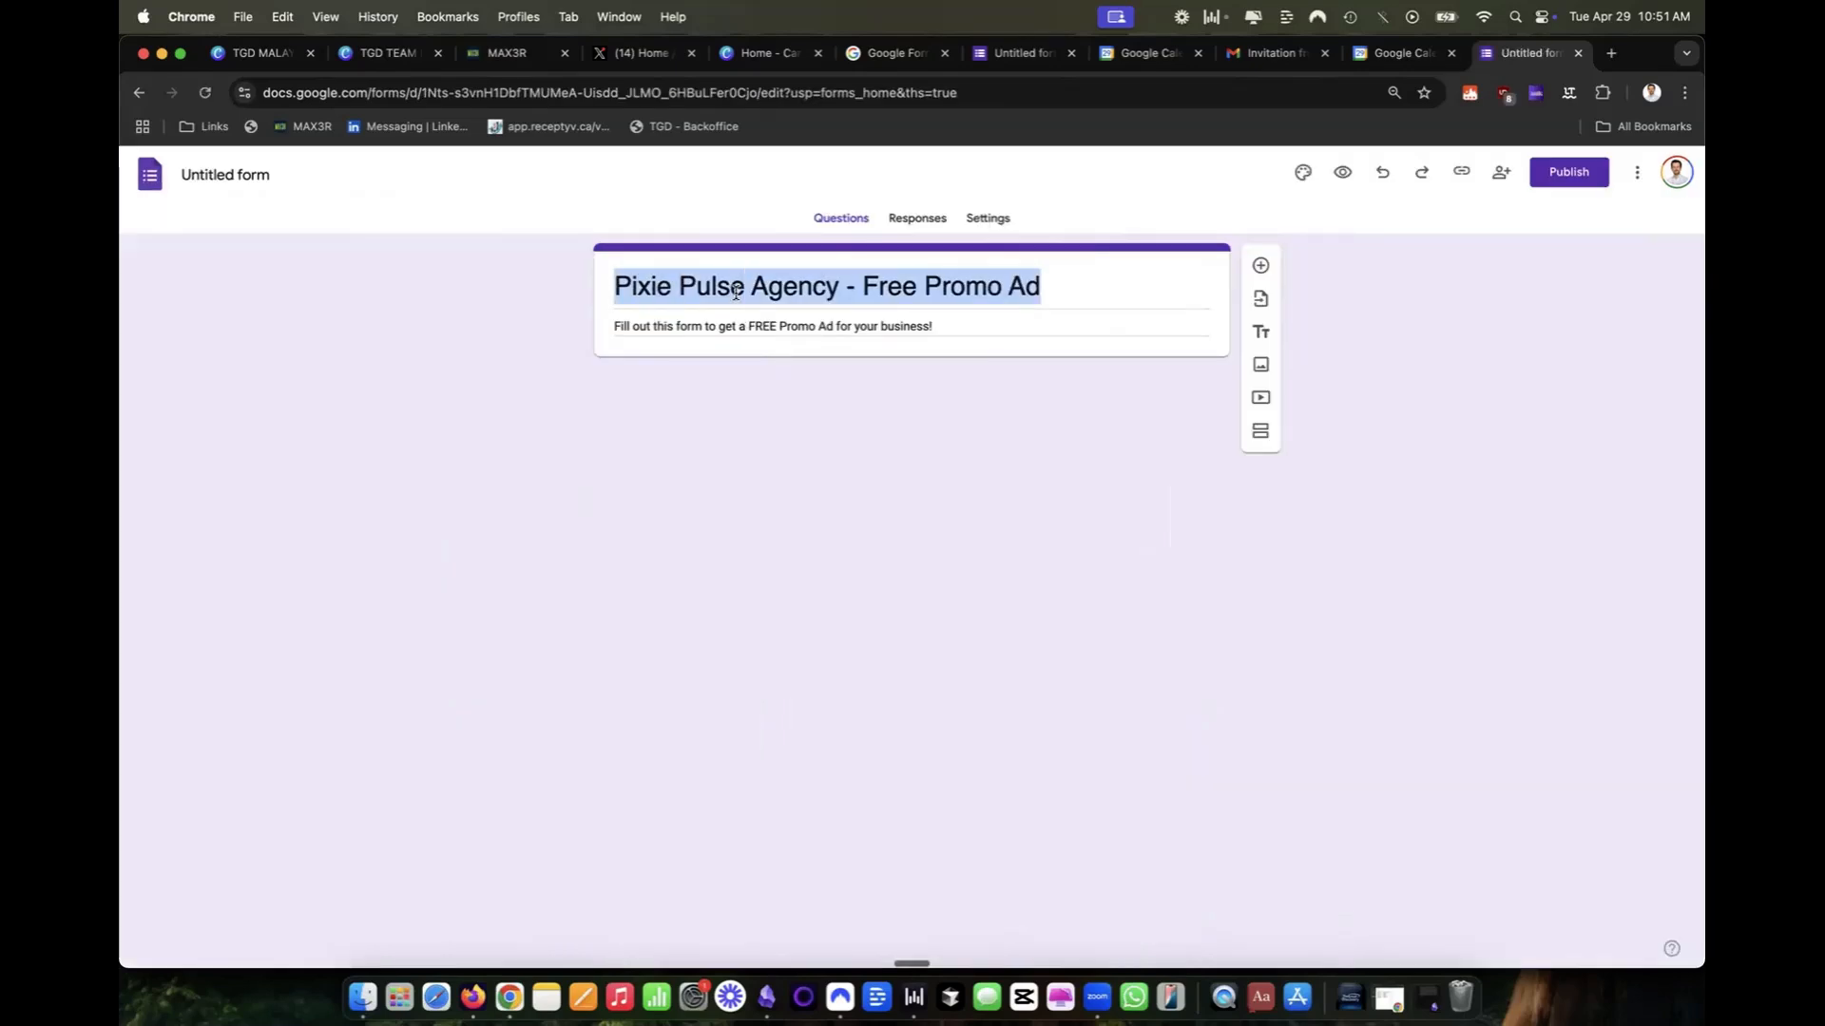
click(733, 294)
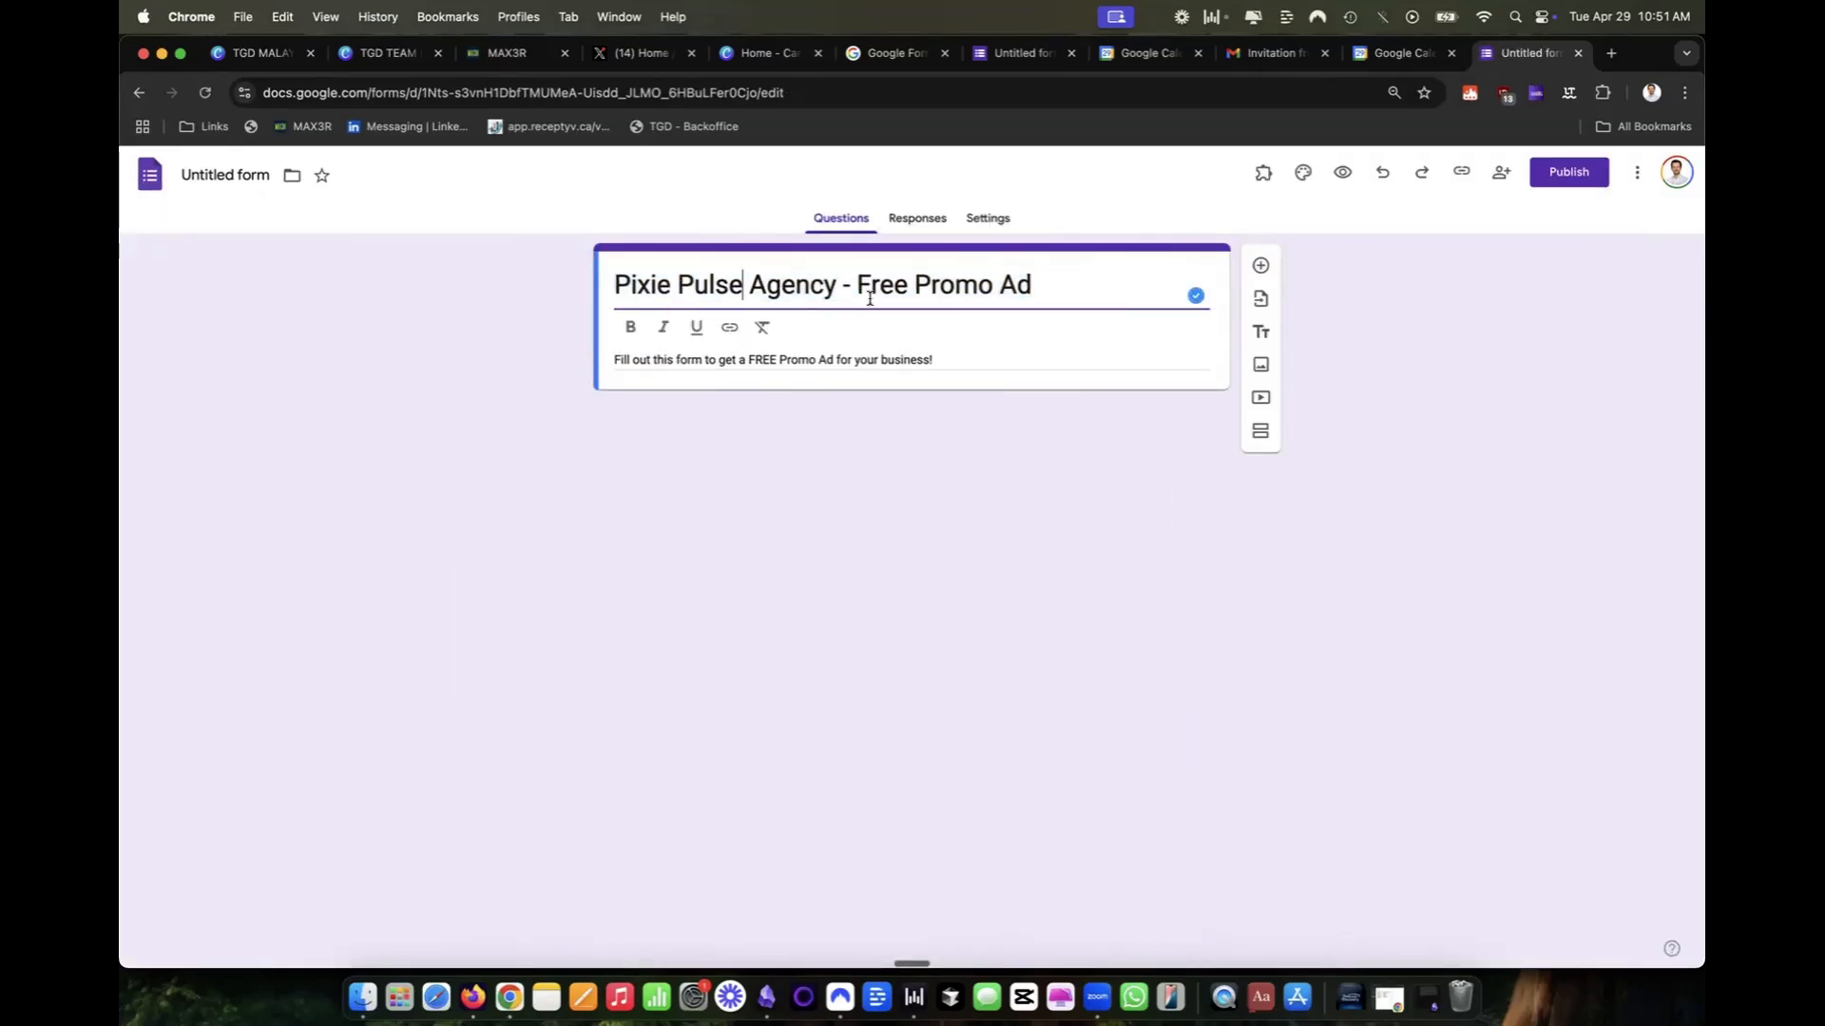
drag(934, 360, 616, 360)
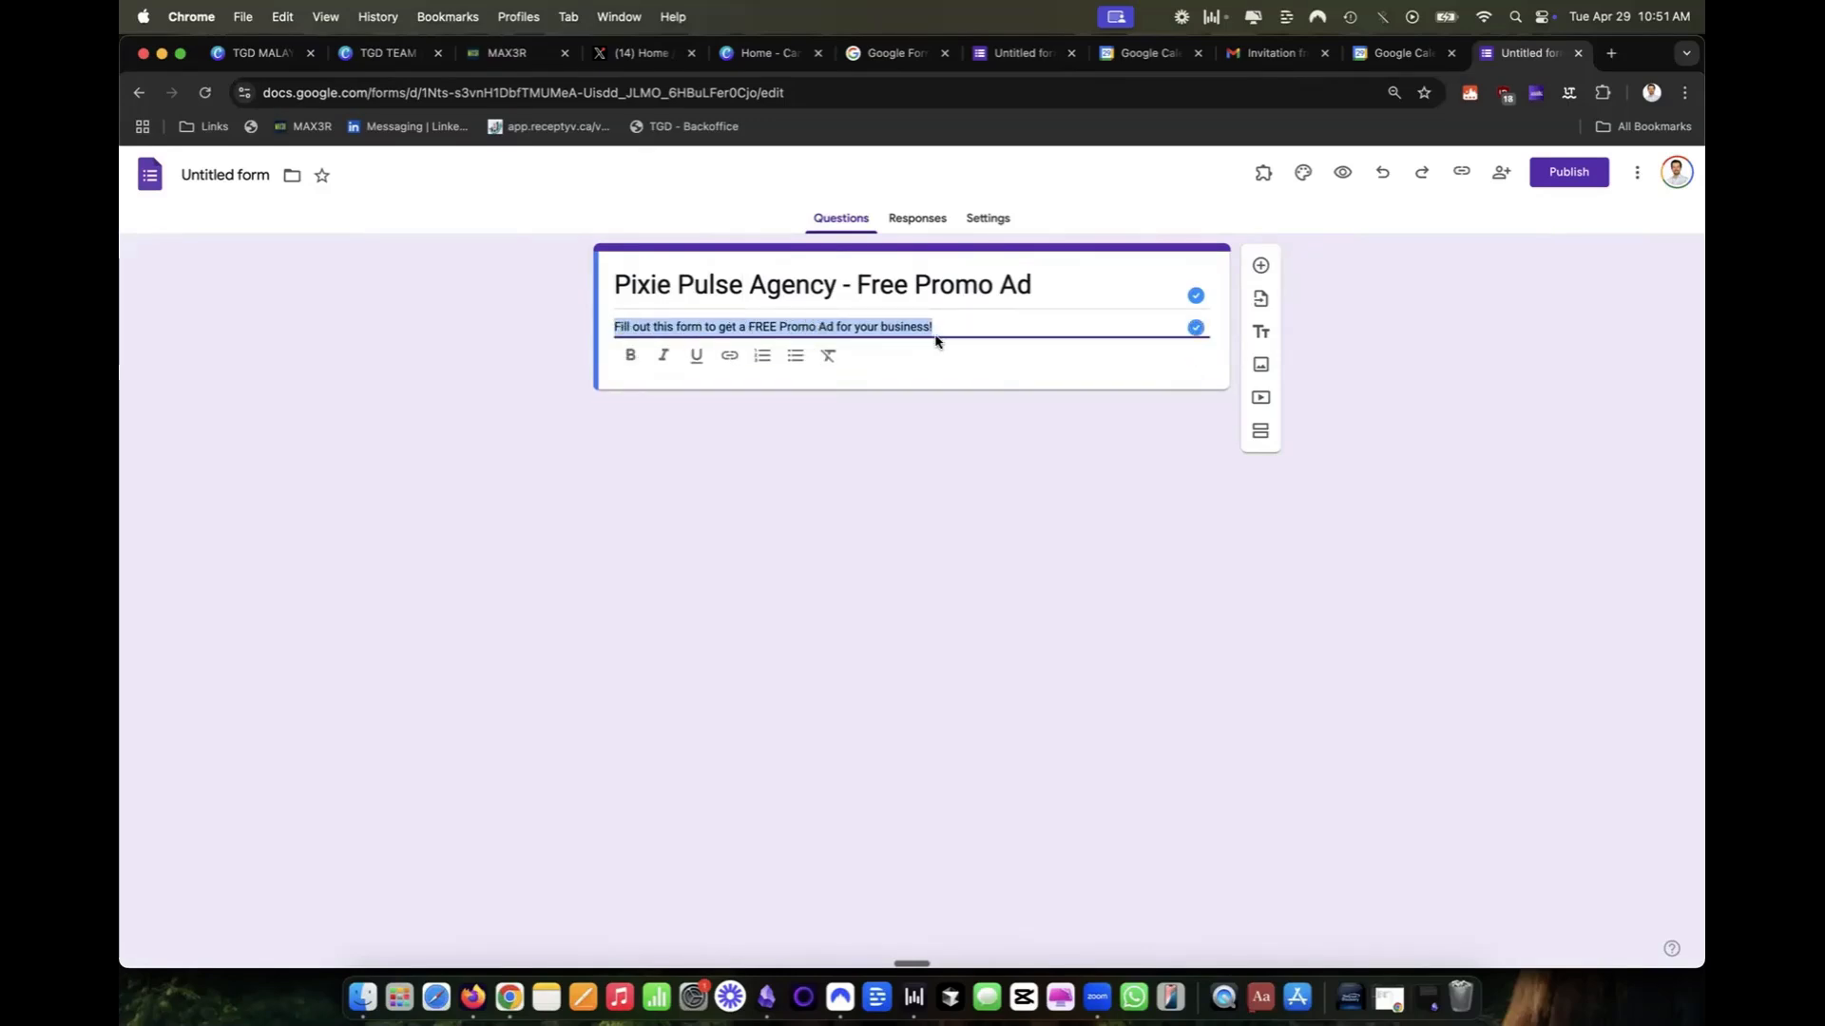
Add a short-answer question "Email" as the form's first question and make it required.
click(1261, 266)
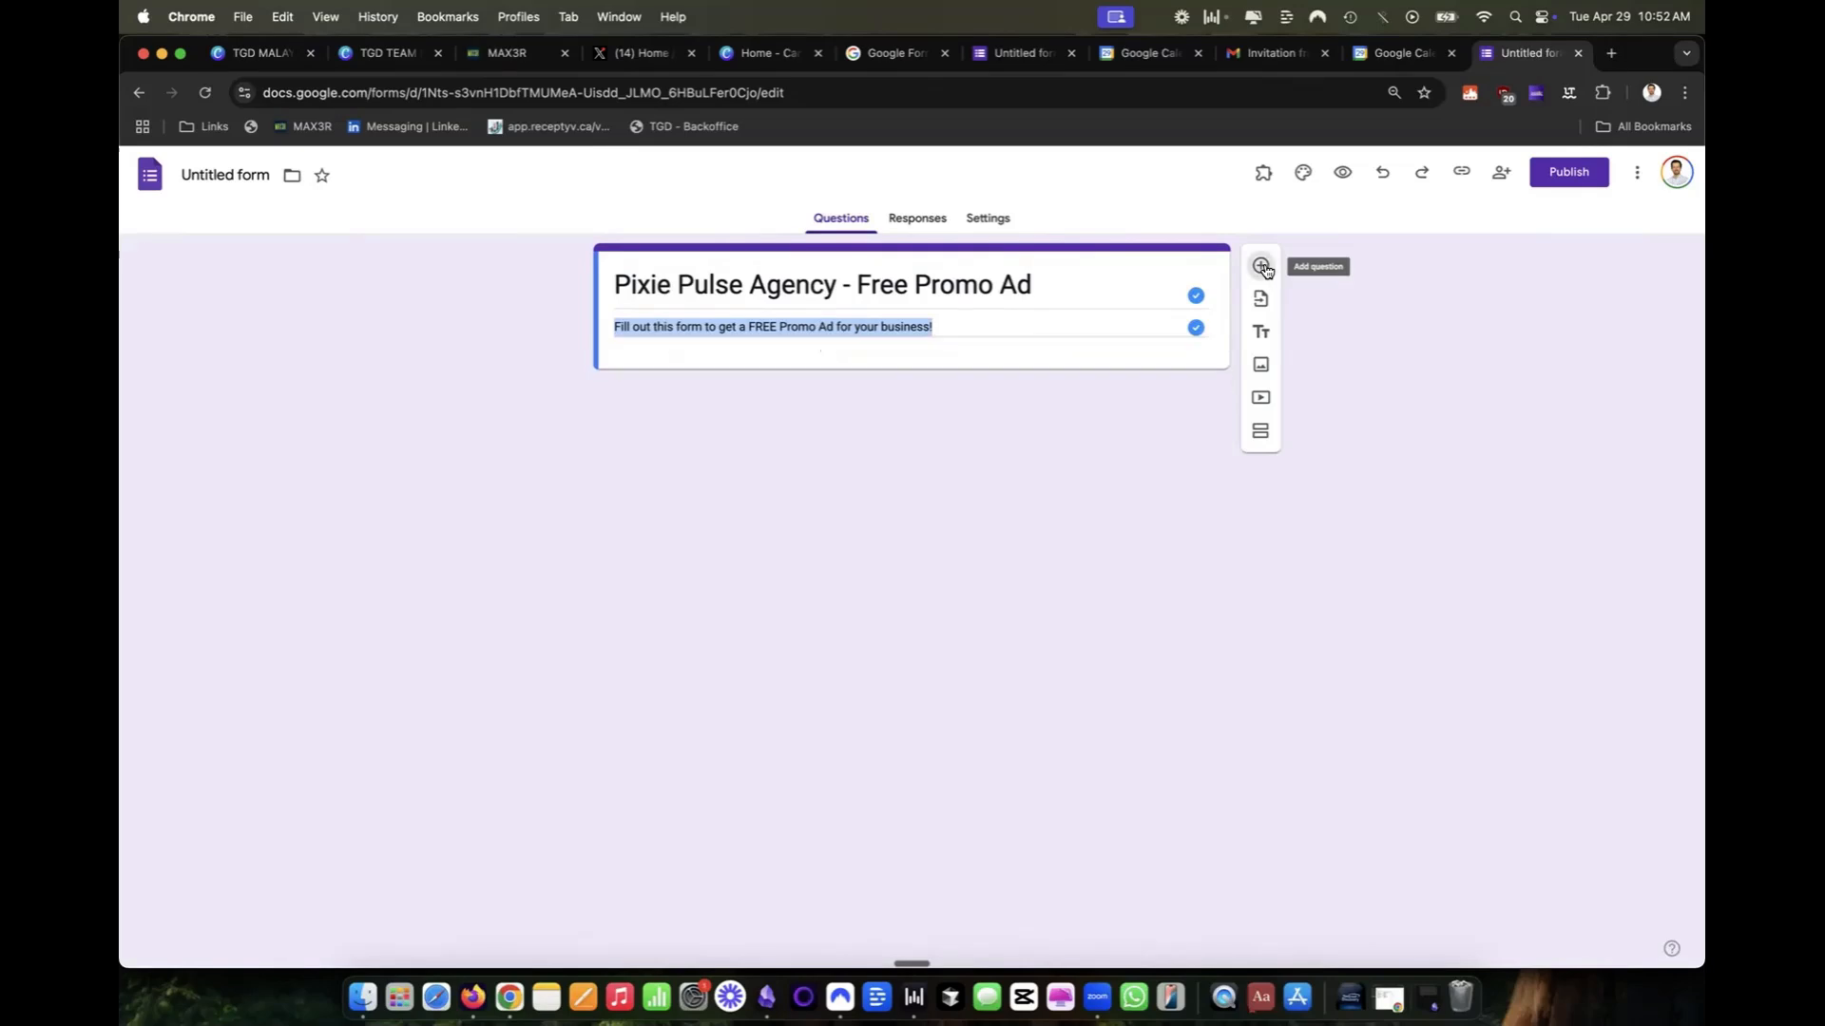
text(E)
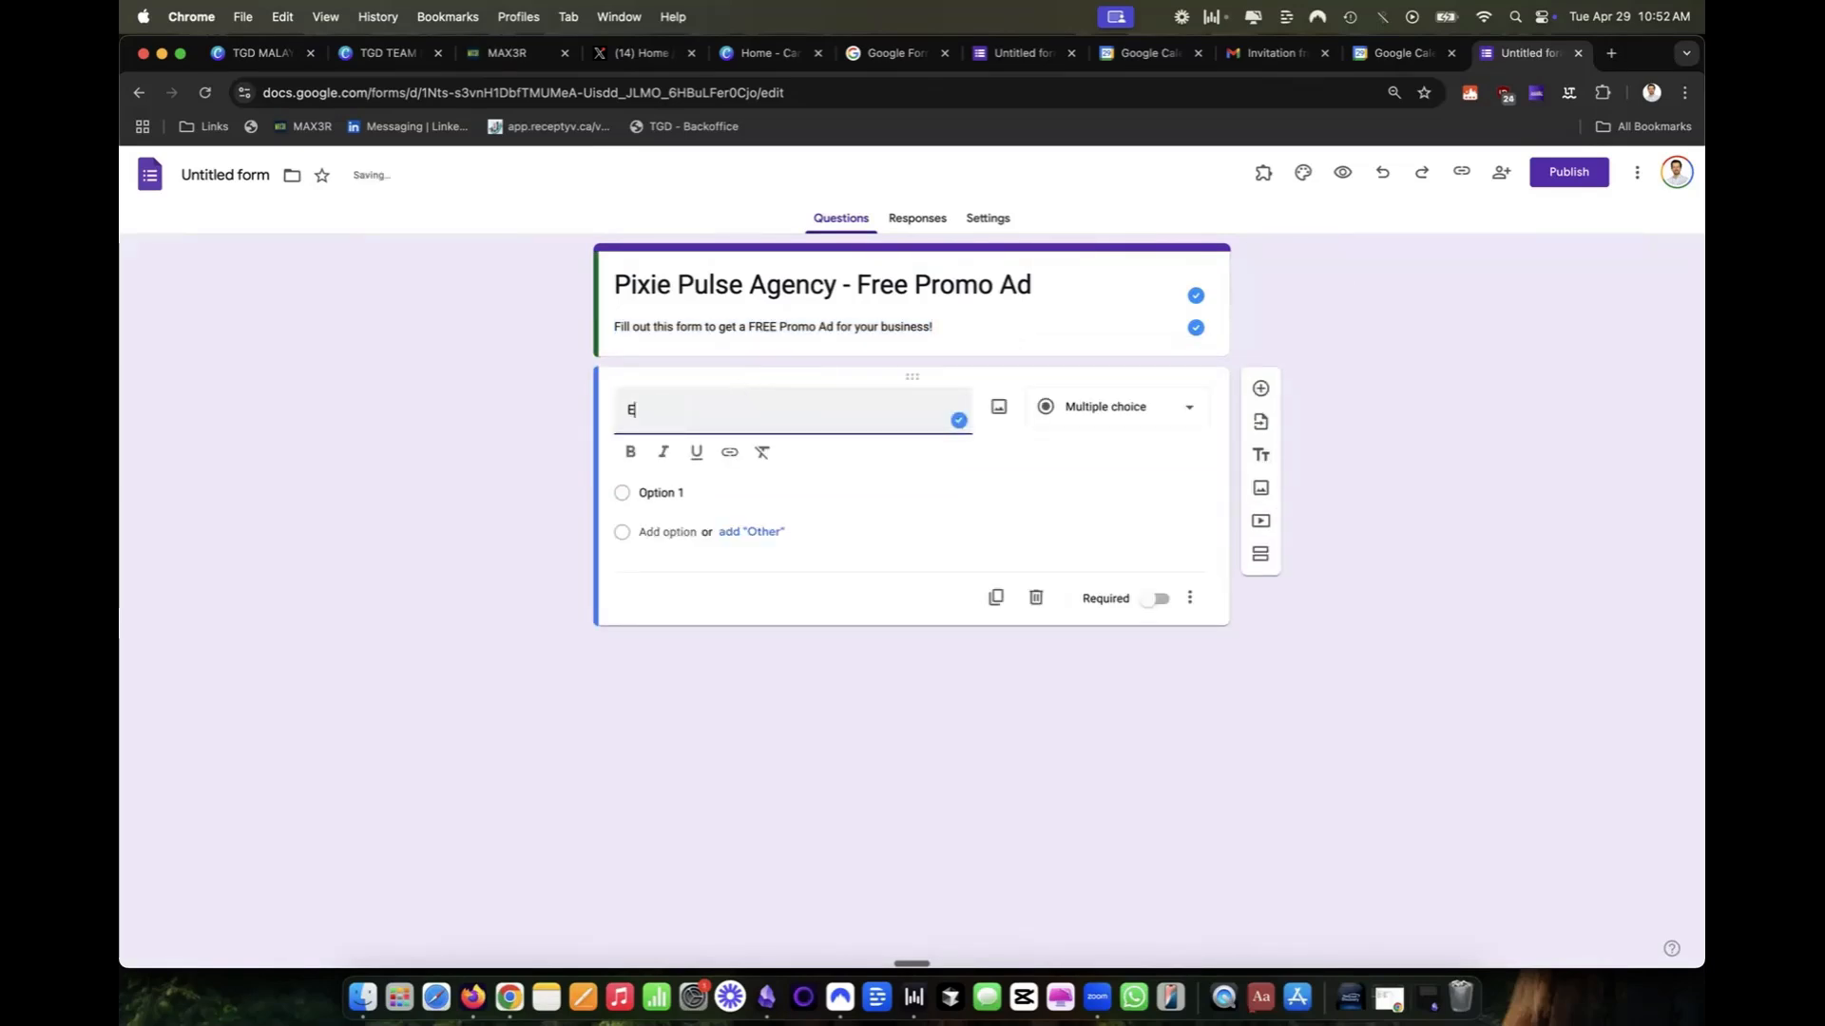
text(mail)
double_click(665, 408)
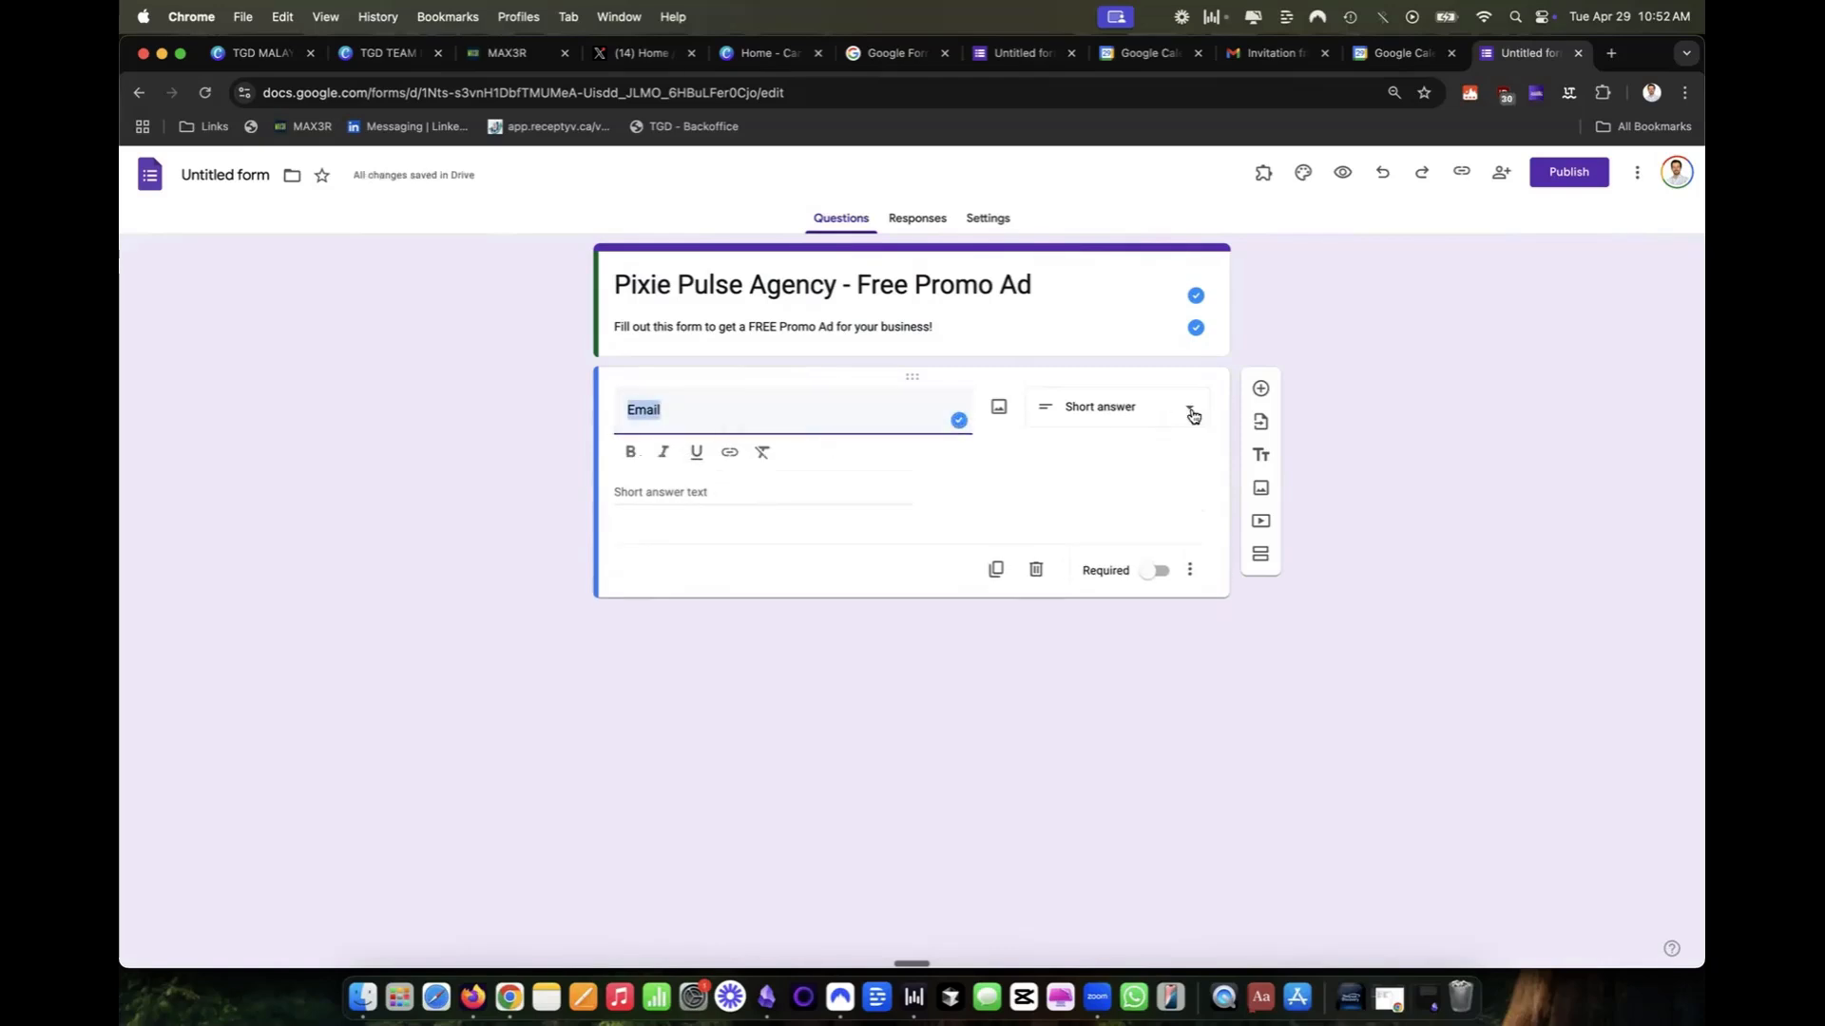
click(658, 481)
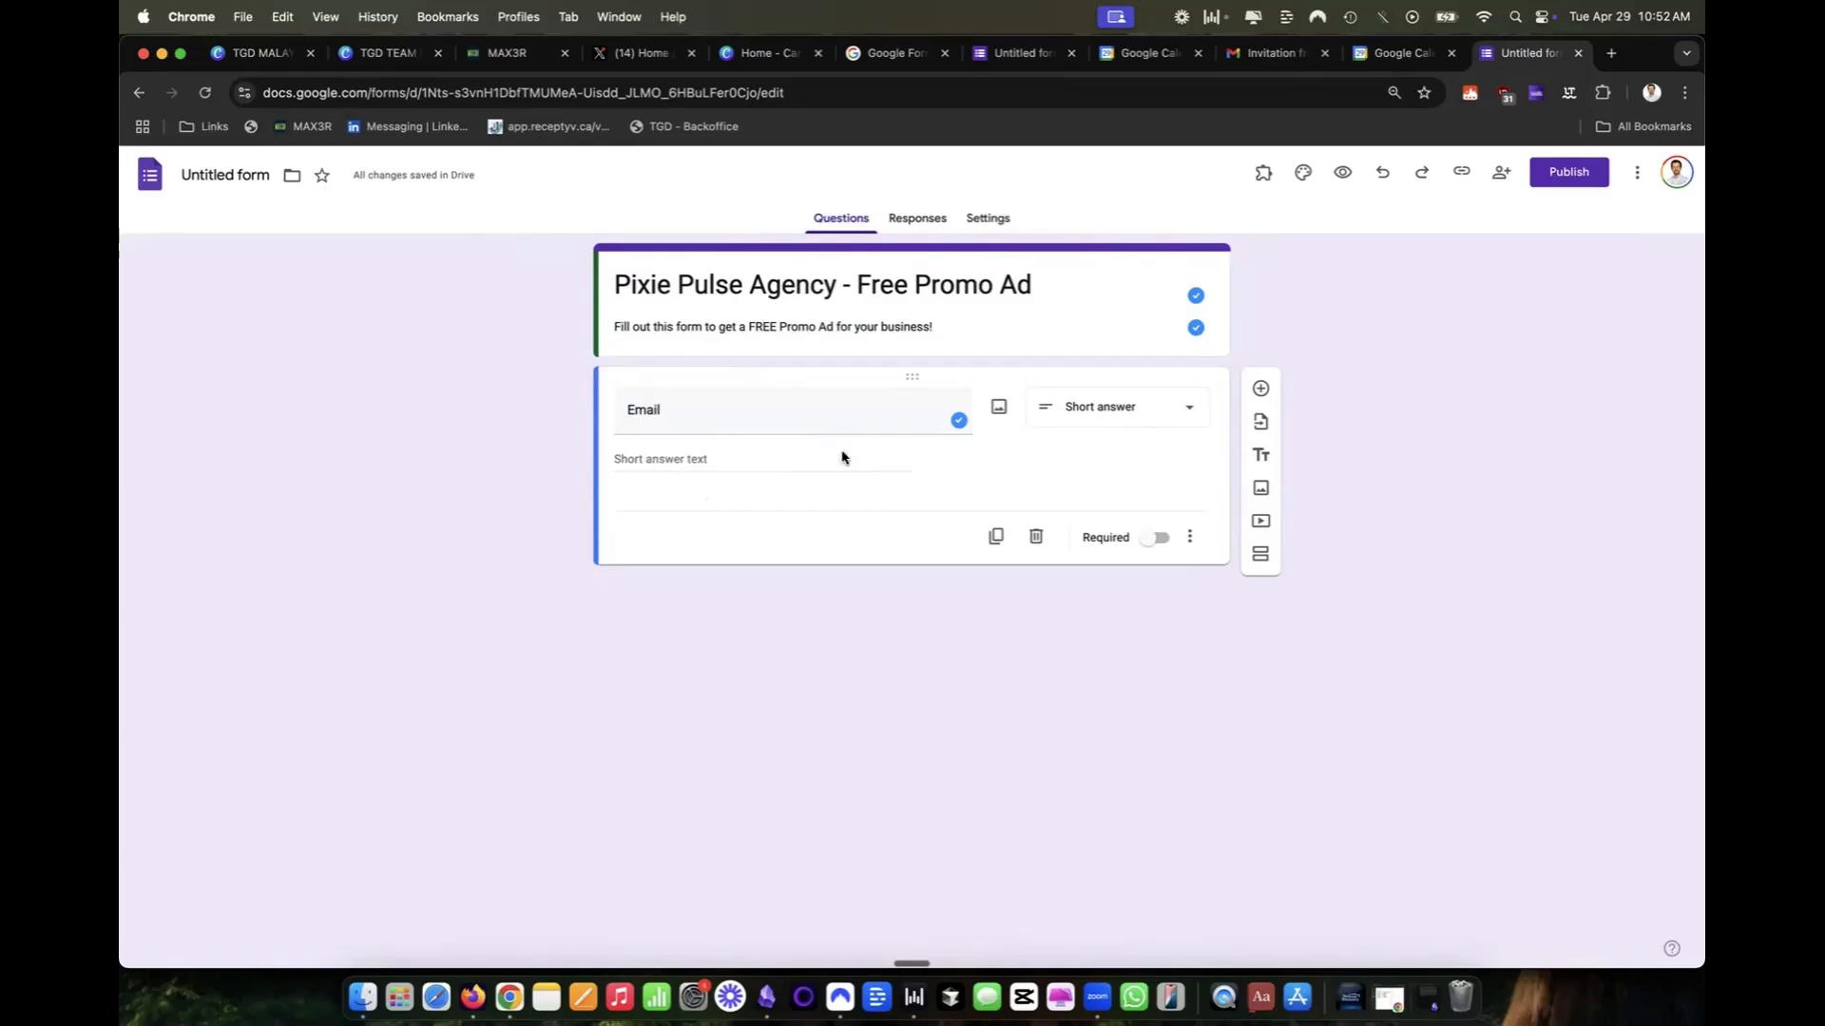
click(1097, 410)
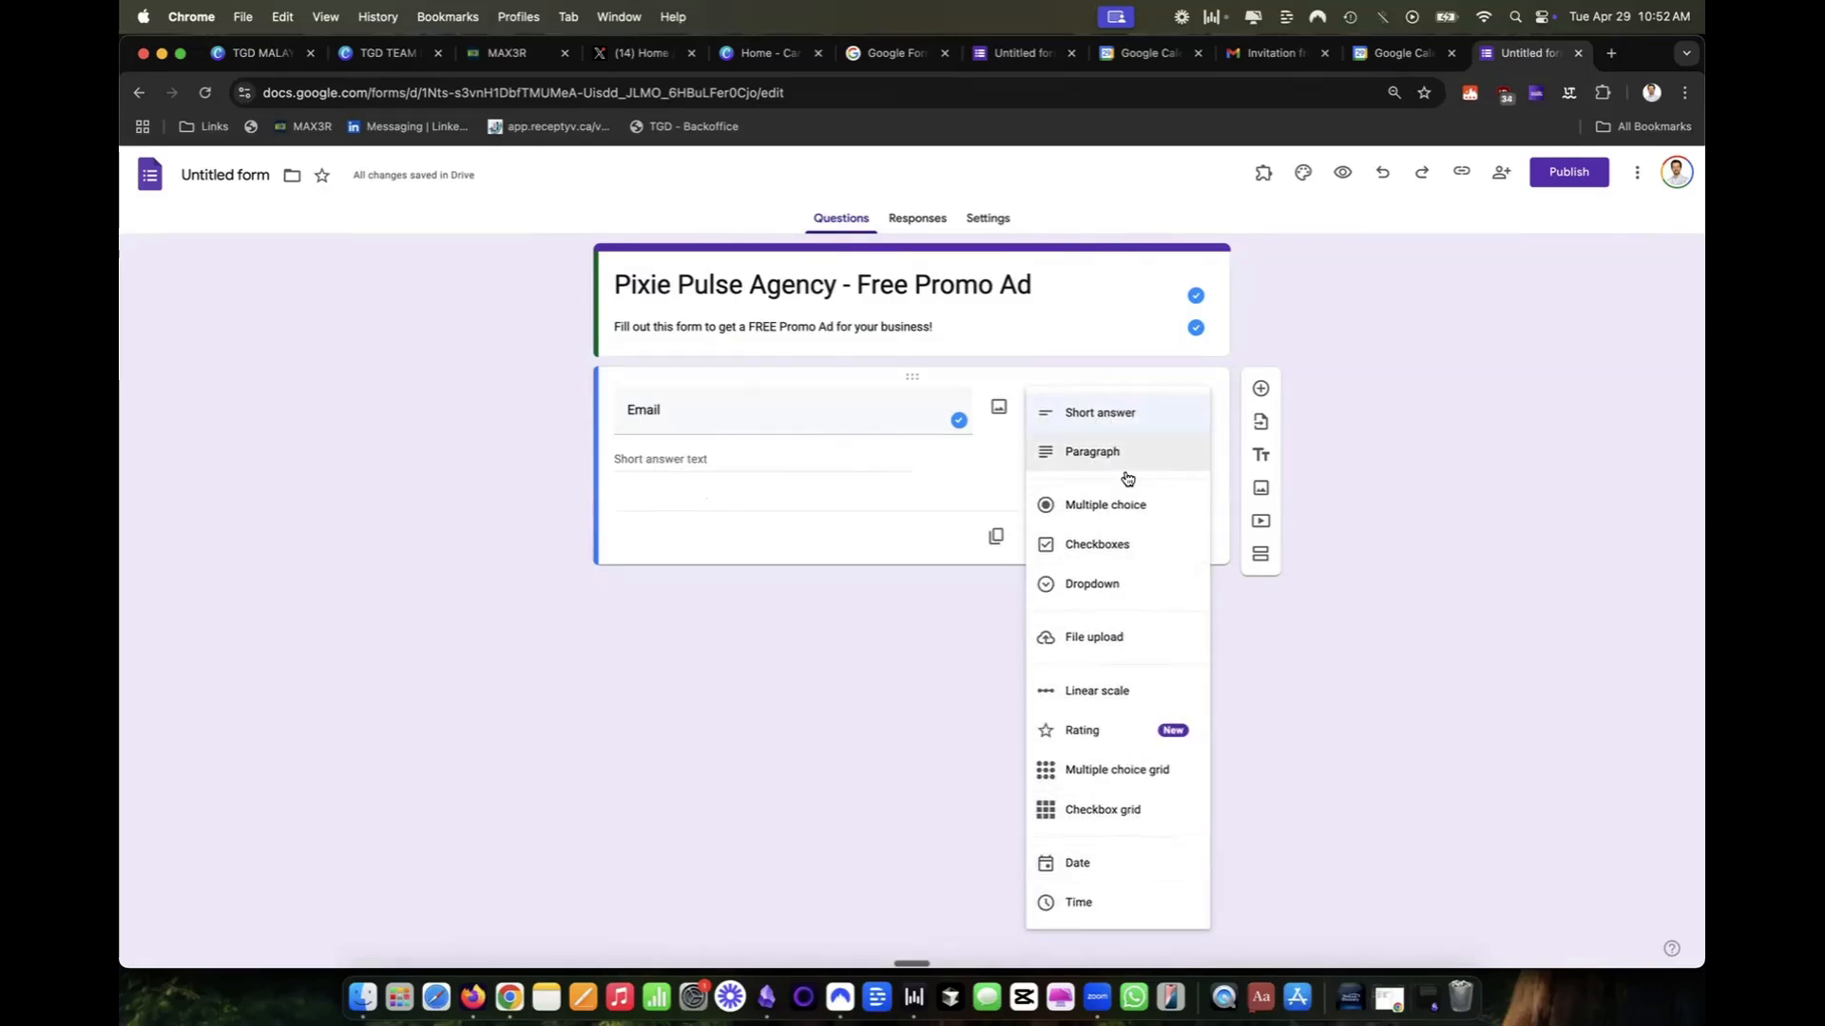
click(1265, 778)
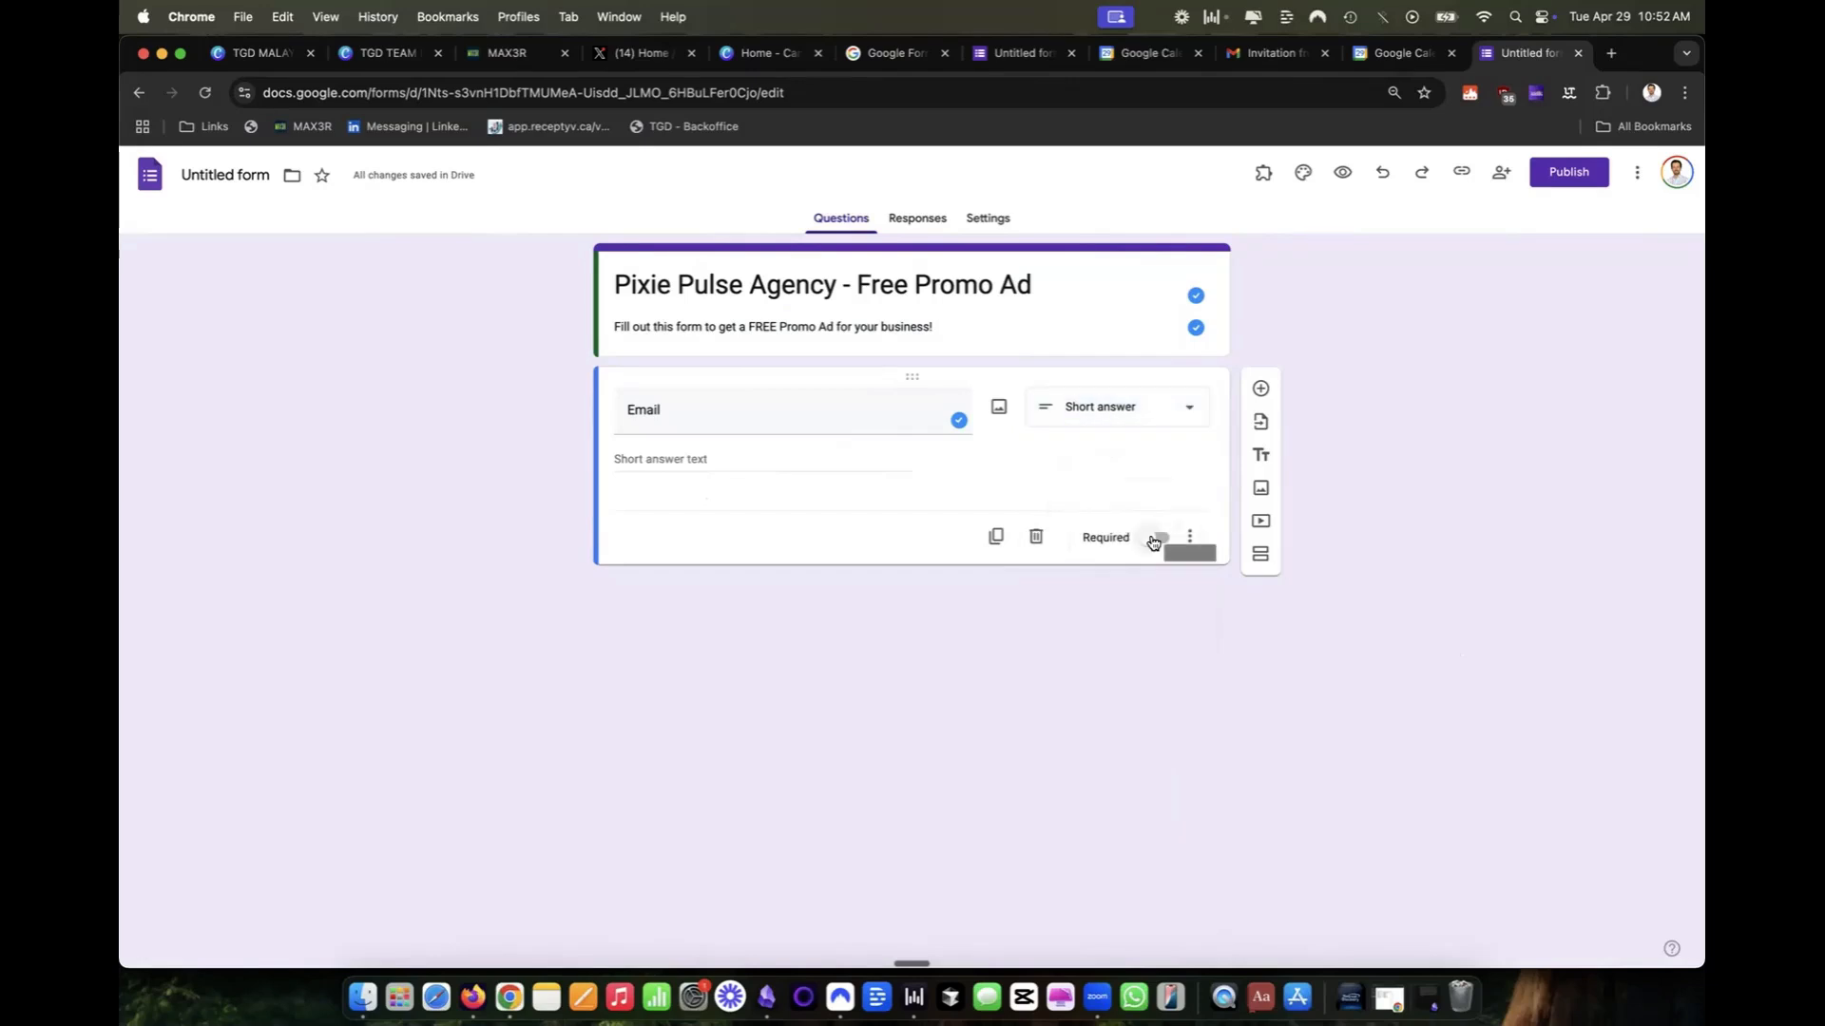
click(1153, 541)
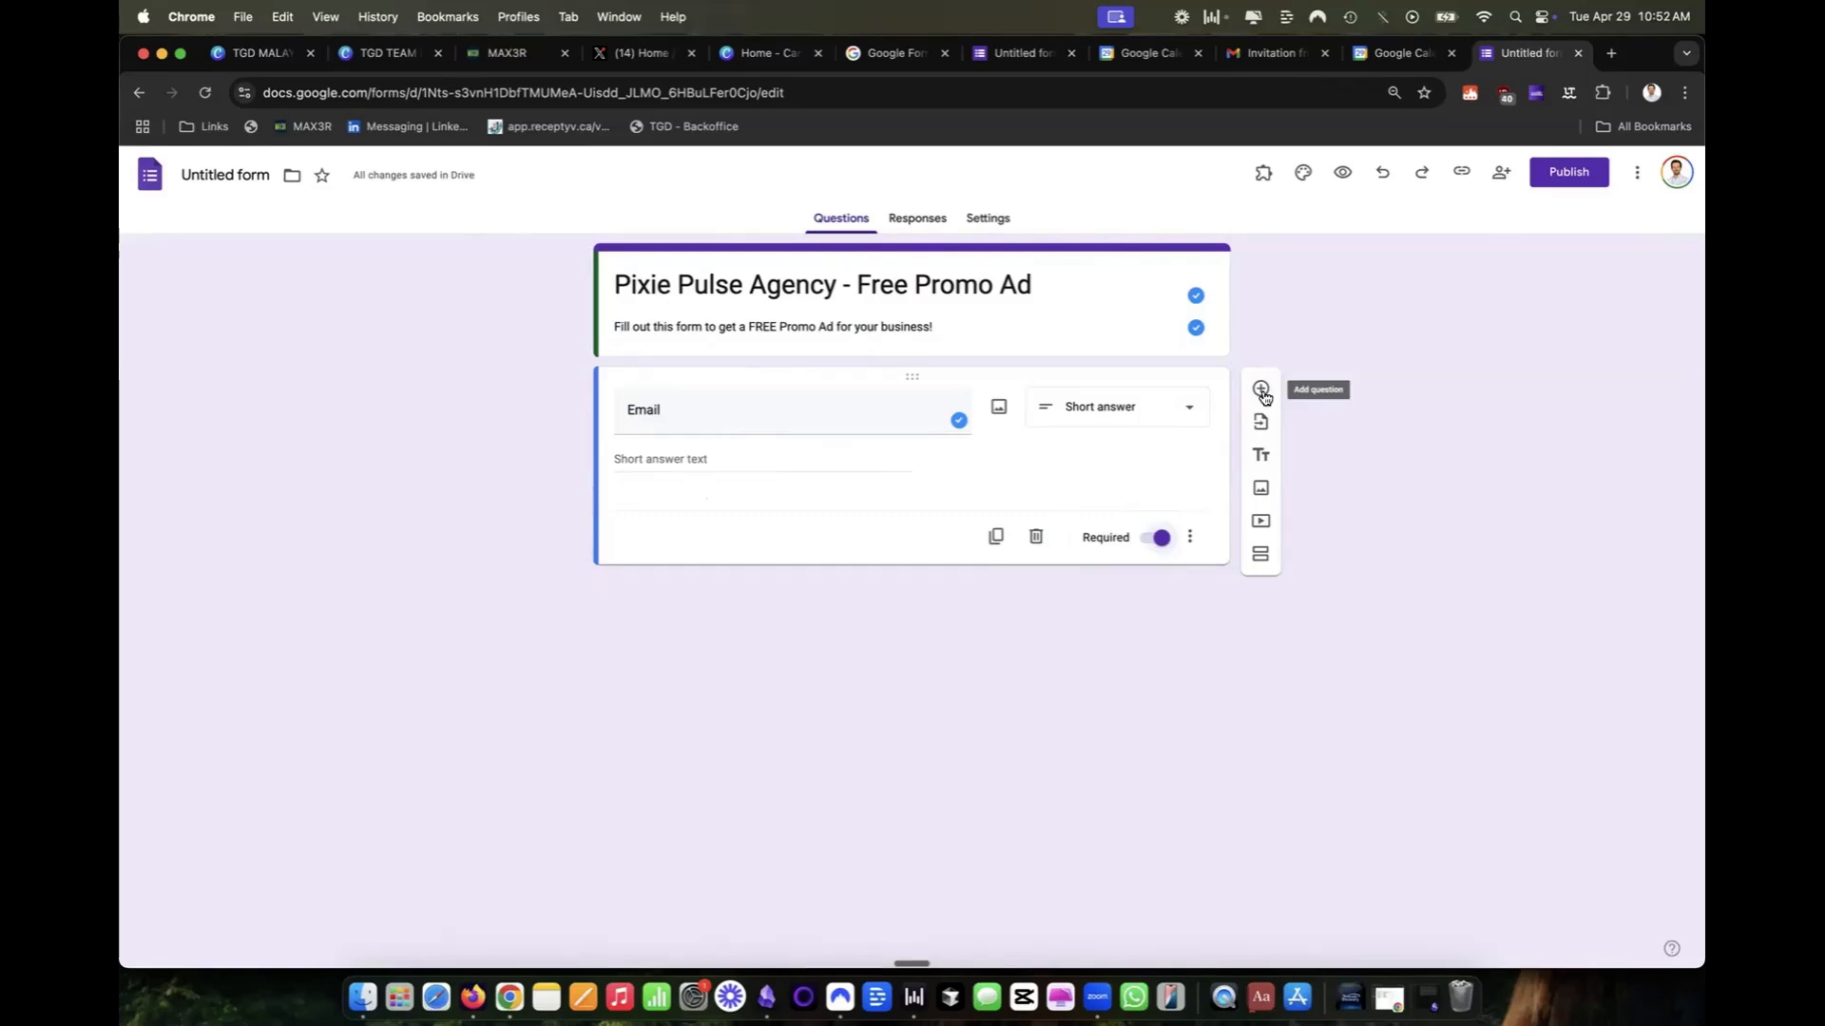
Add a required short-answer question "First Name" below the Email question.
click(1263, 393)
text(First Name)
click(1155, 660)
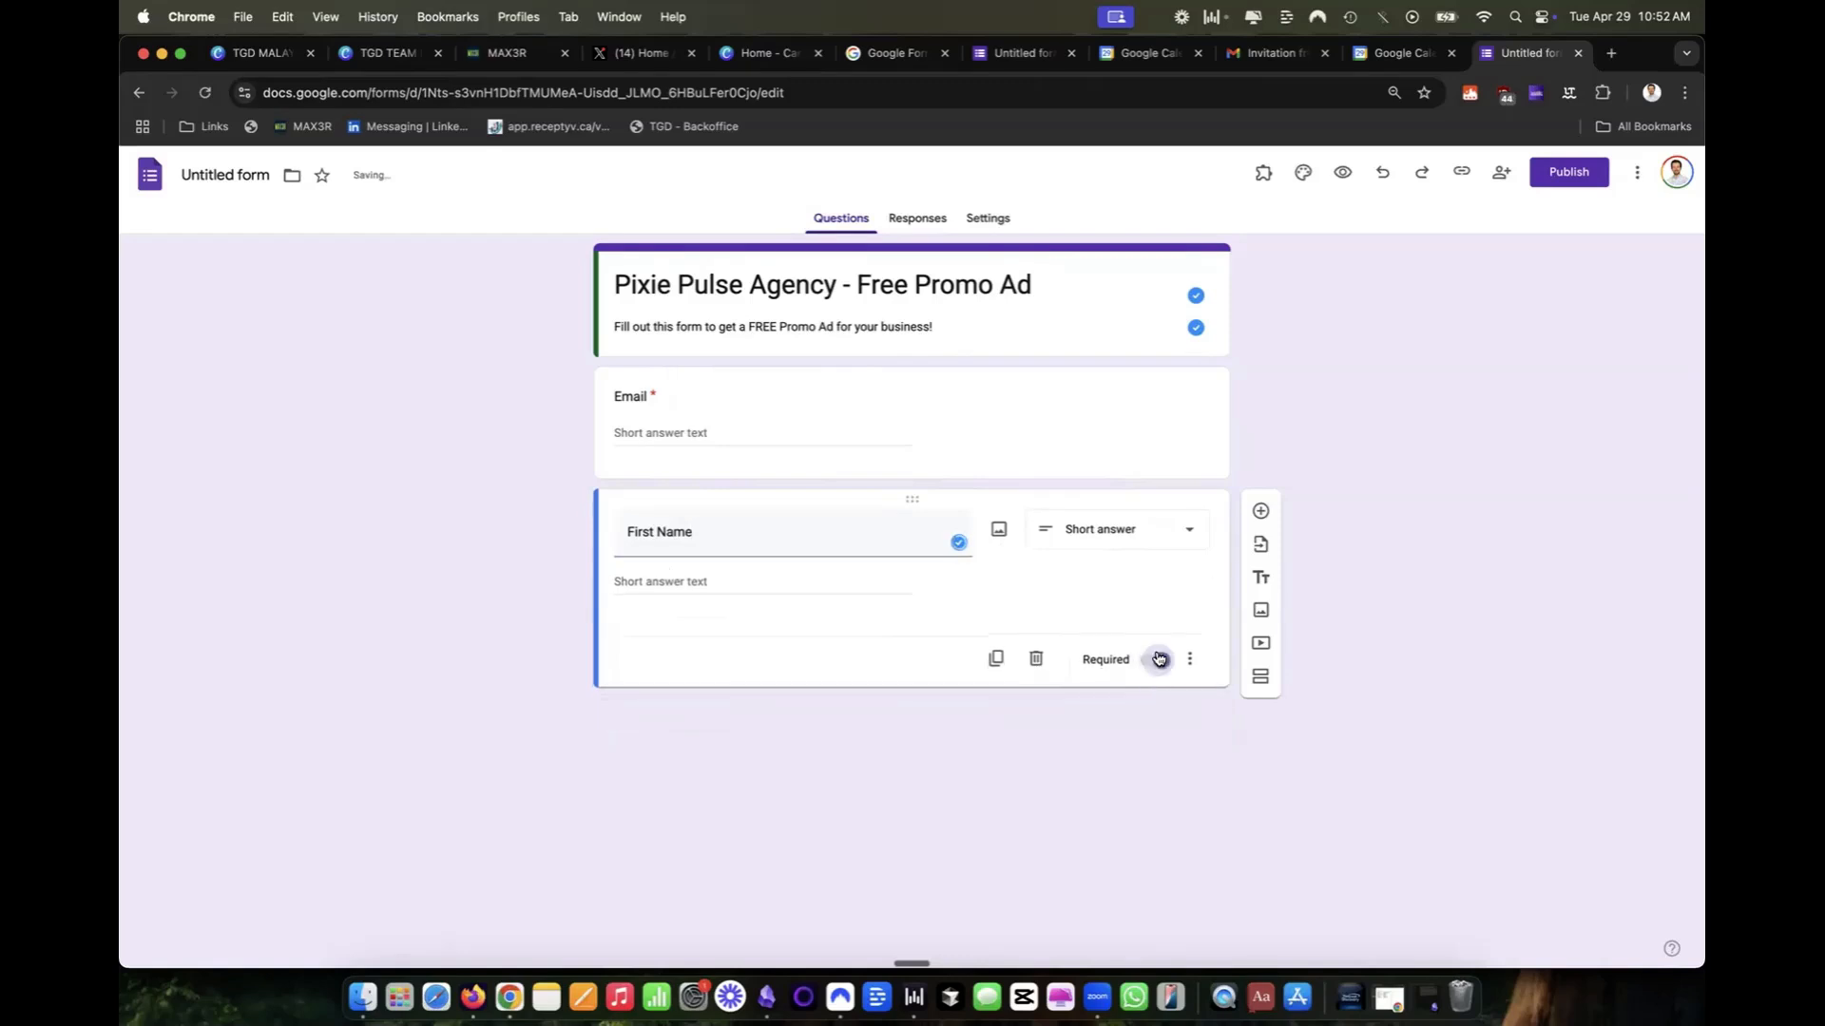
Add a required short-answer question "Last Name" below the First Name question.
click(1264, 521)
text(Last Name)
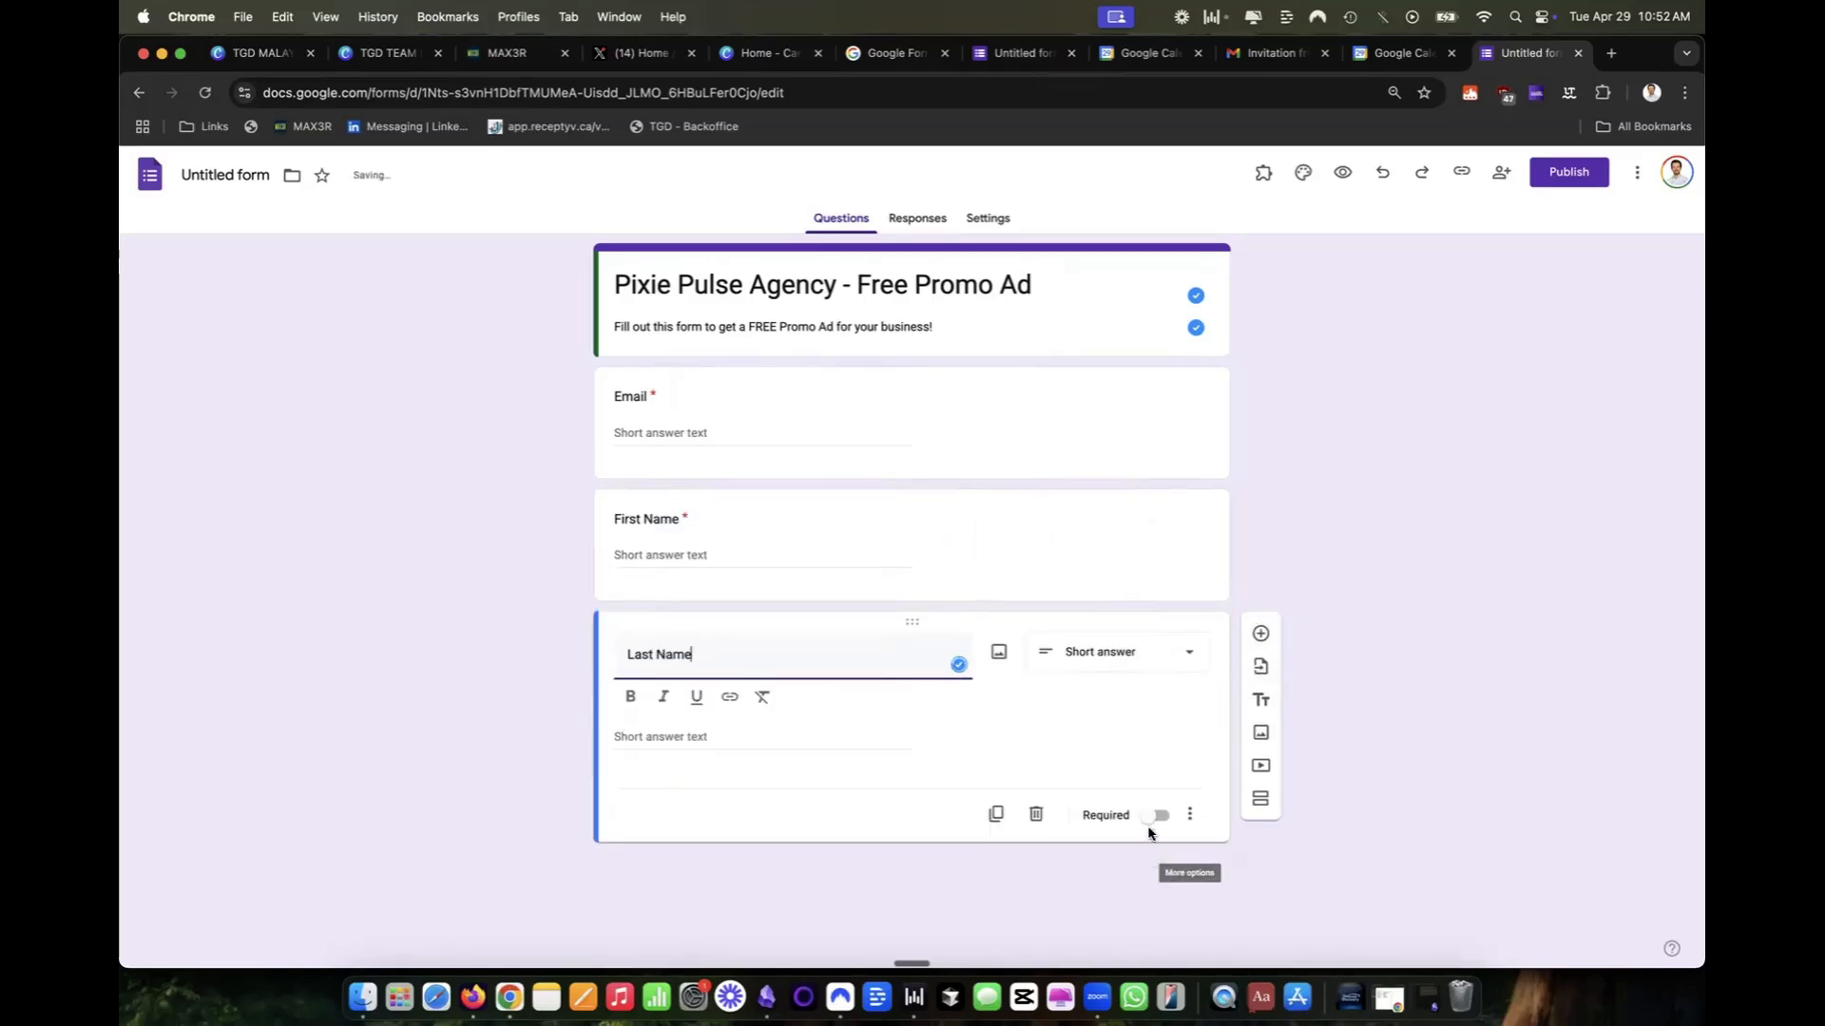
click(1156, 817)
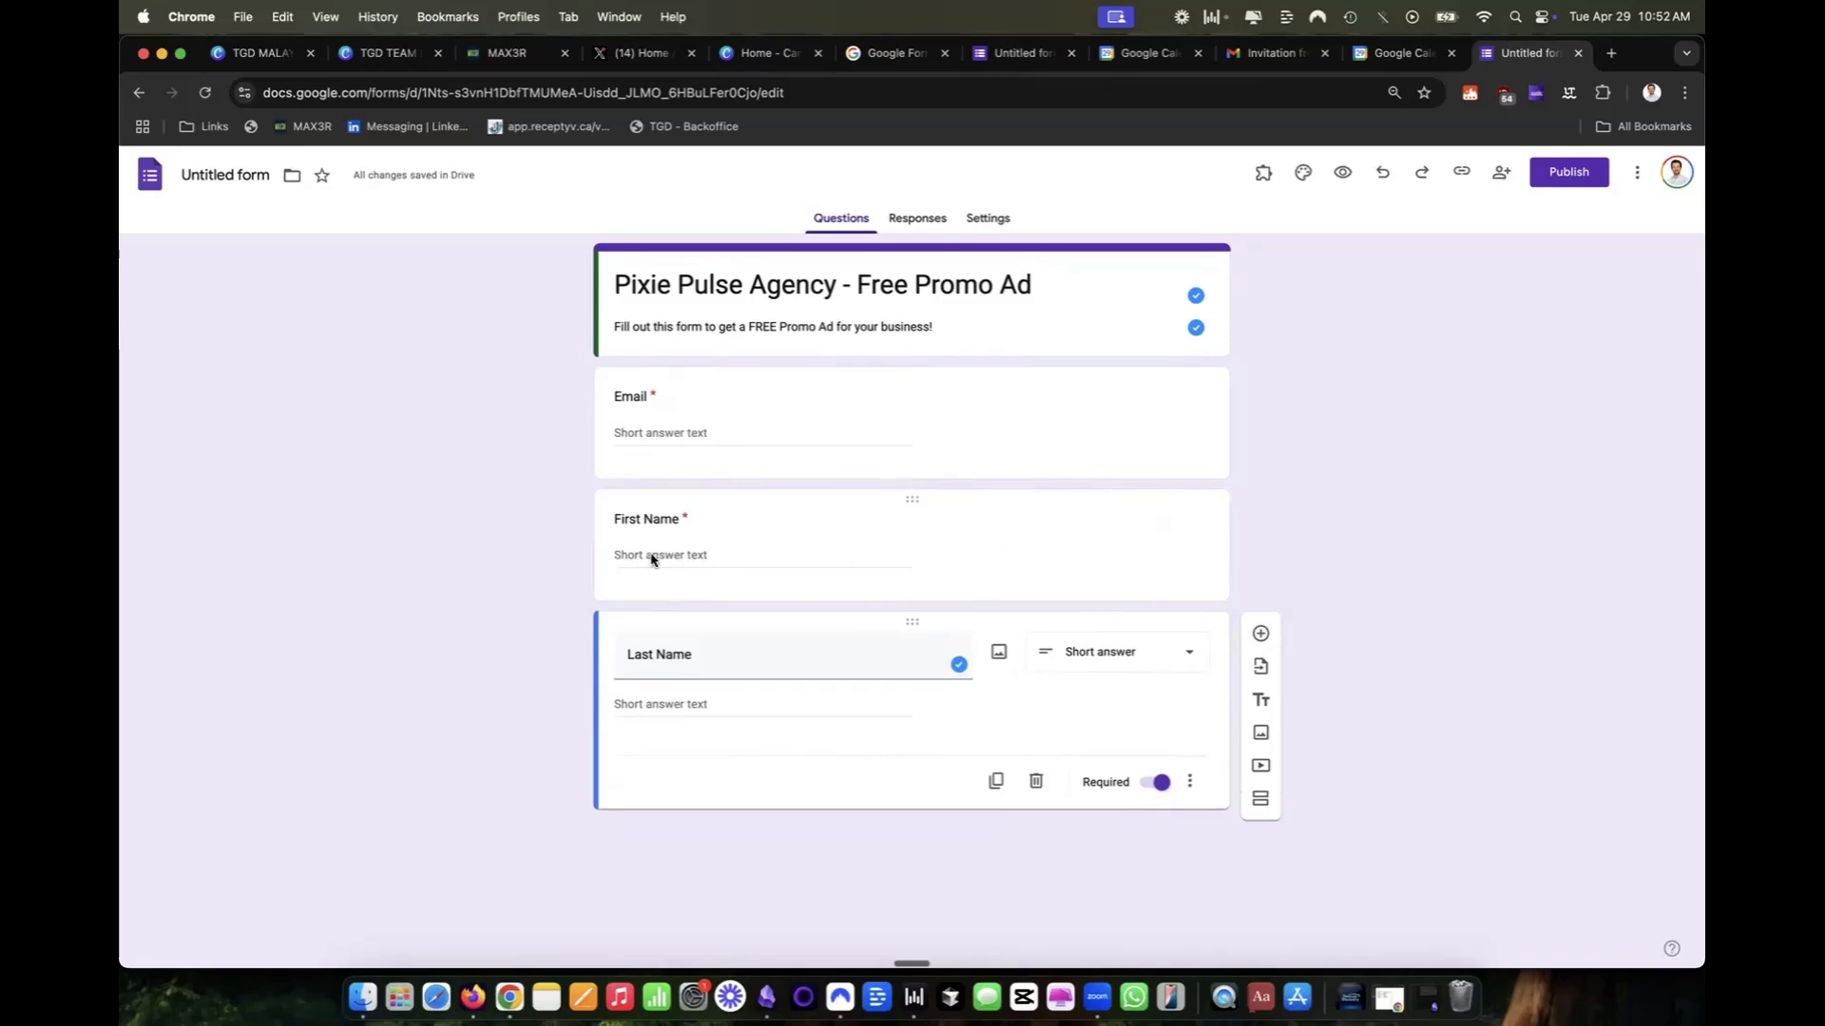
Add a required short-answer question "Business Name" below the Last Name question.
click(1260, 633)
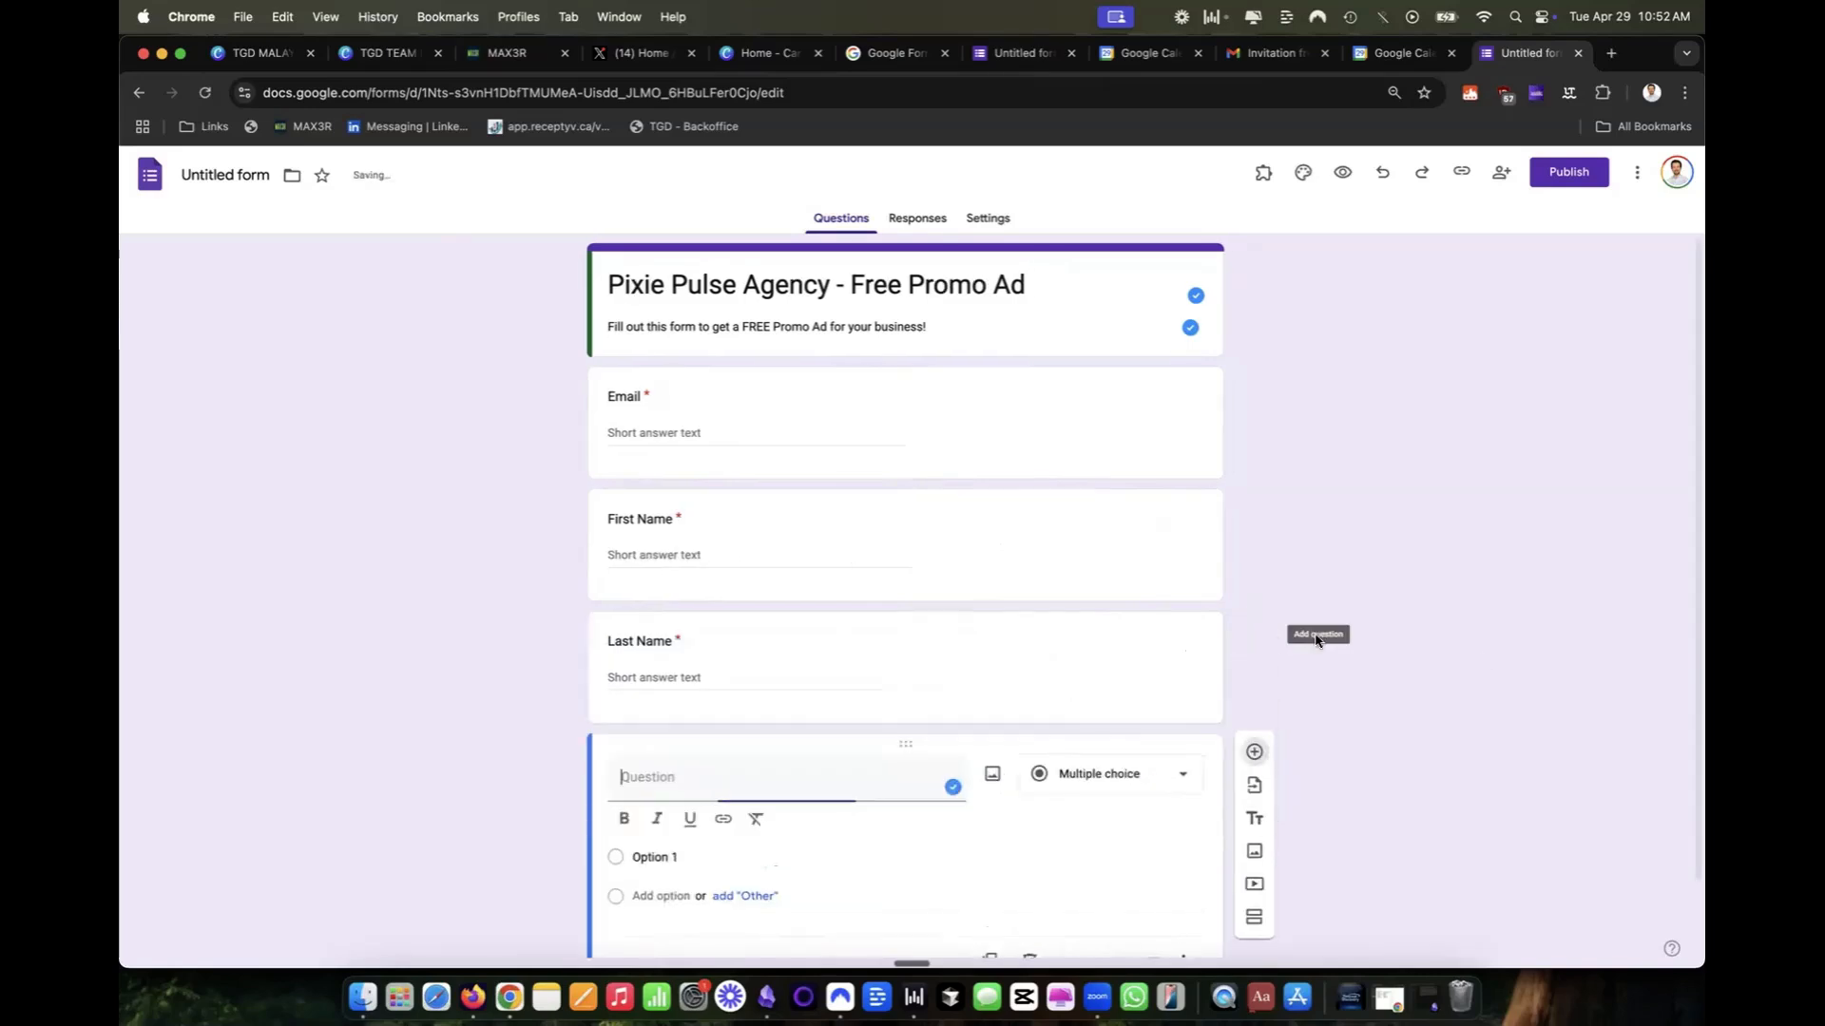
text(Bjusin)
key(BackSpace)
key(BackSpace)
key(BackSpace)
key(BackSpace)
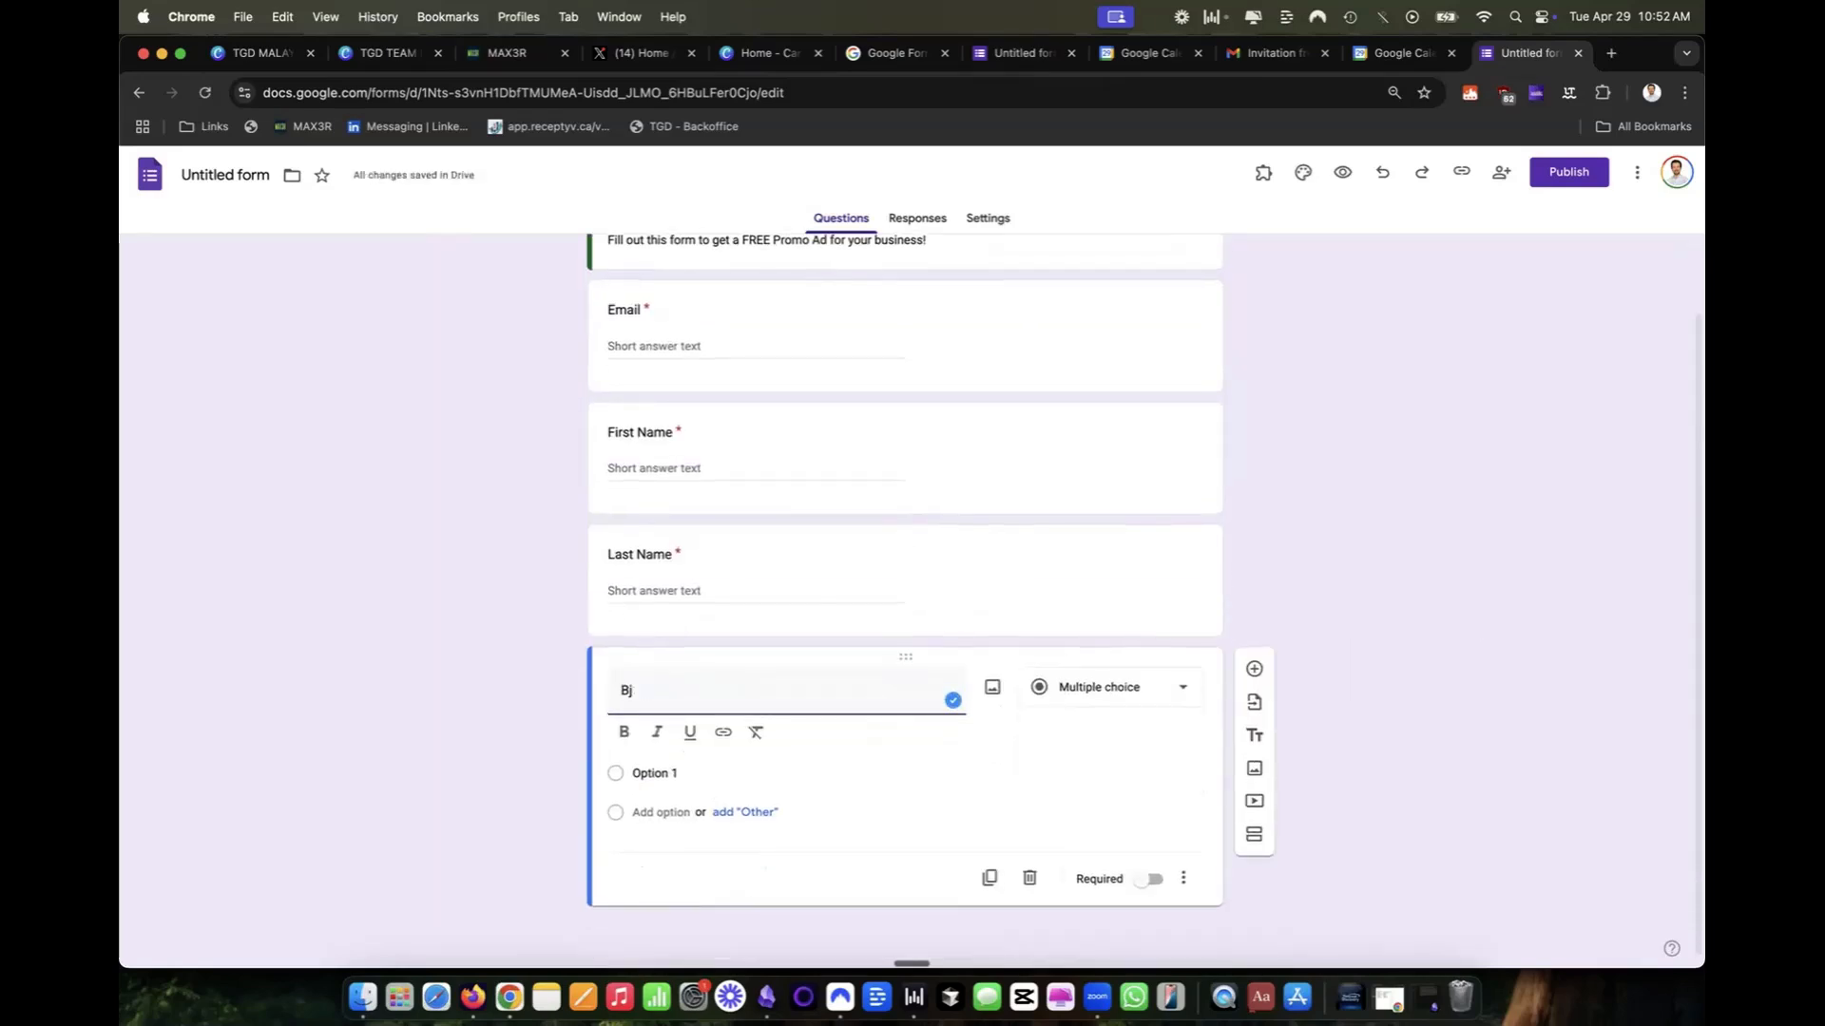
text(siness Name)
click(1150, 879)
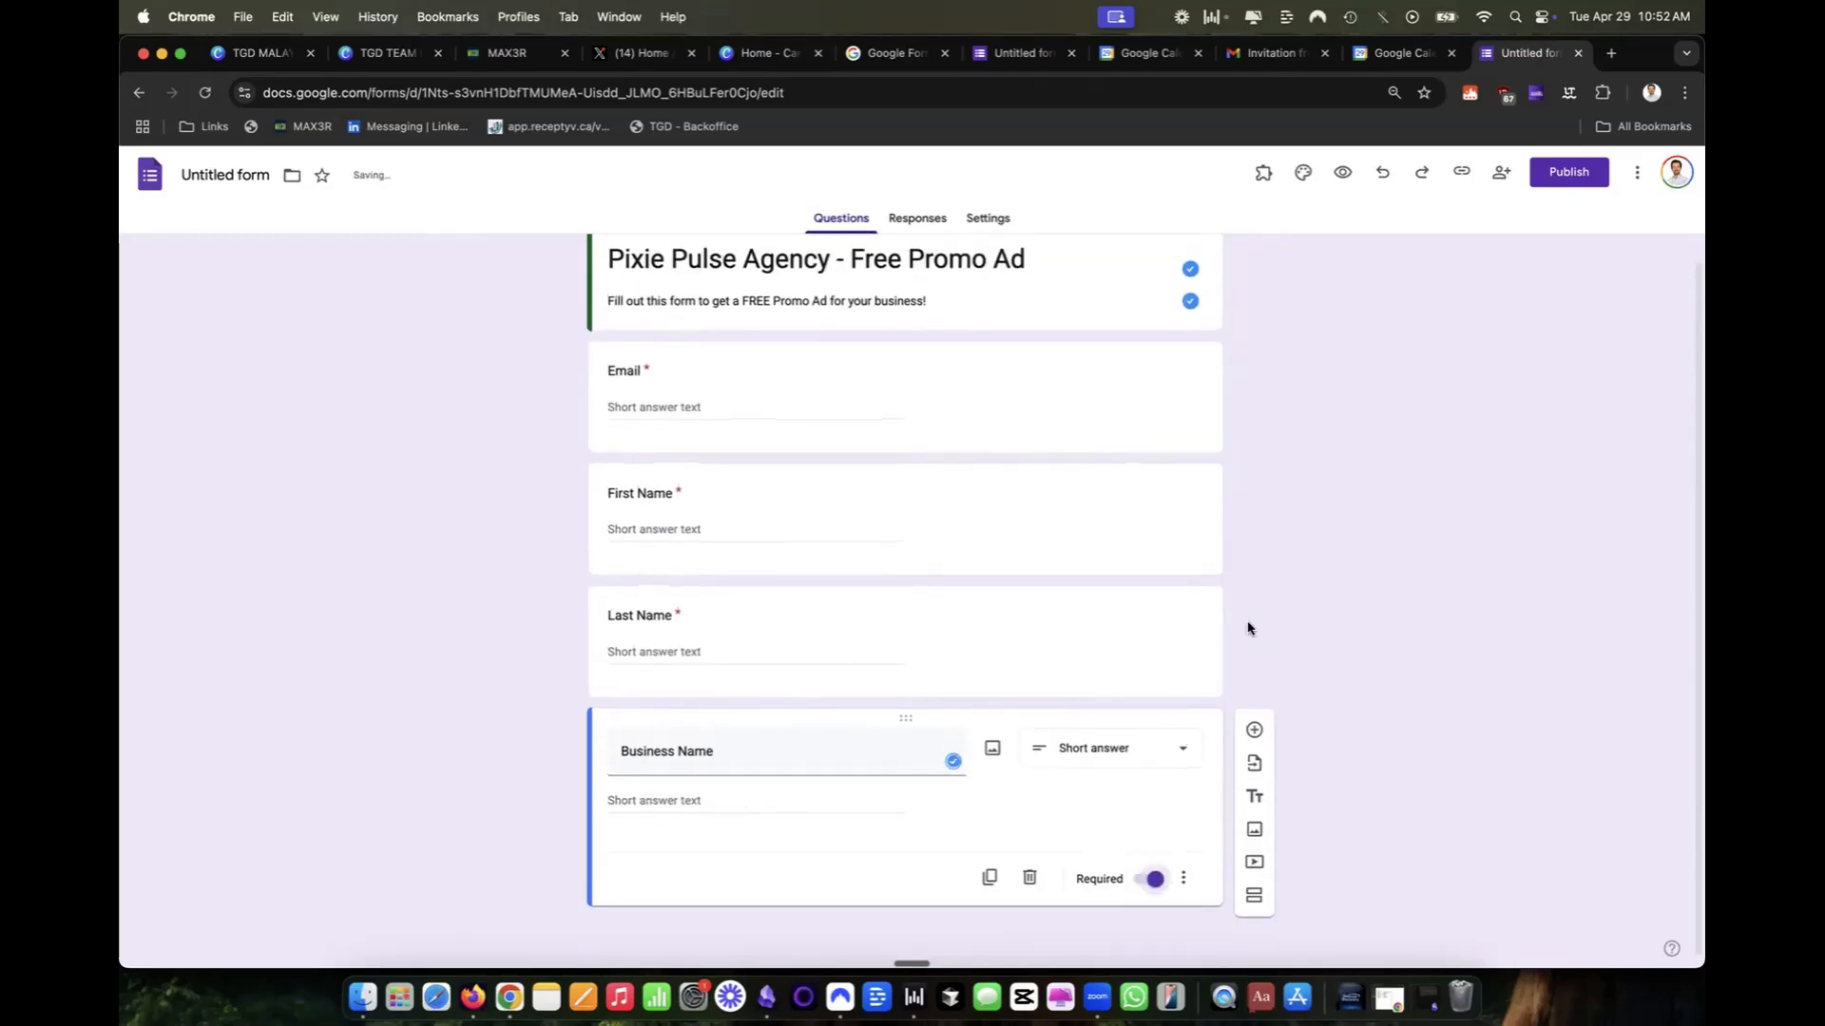
Add an optional short-answer question "Business Website" below the Business Name question.
click(1256, 731)
text(Business Web)
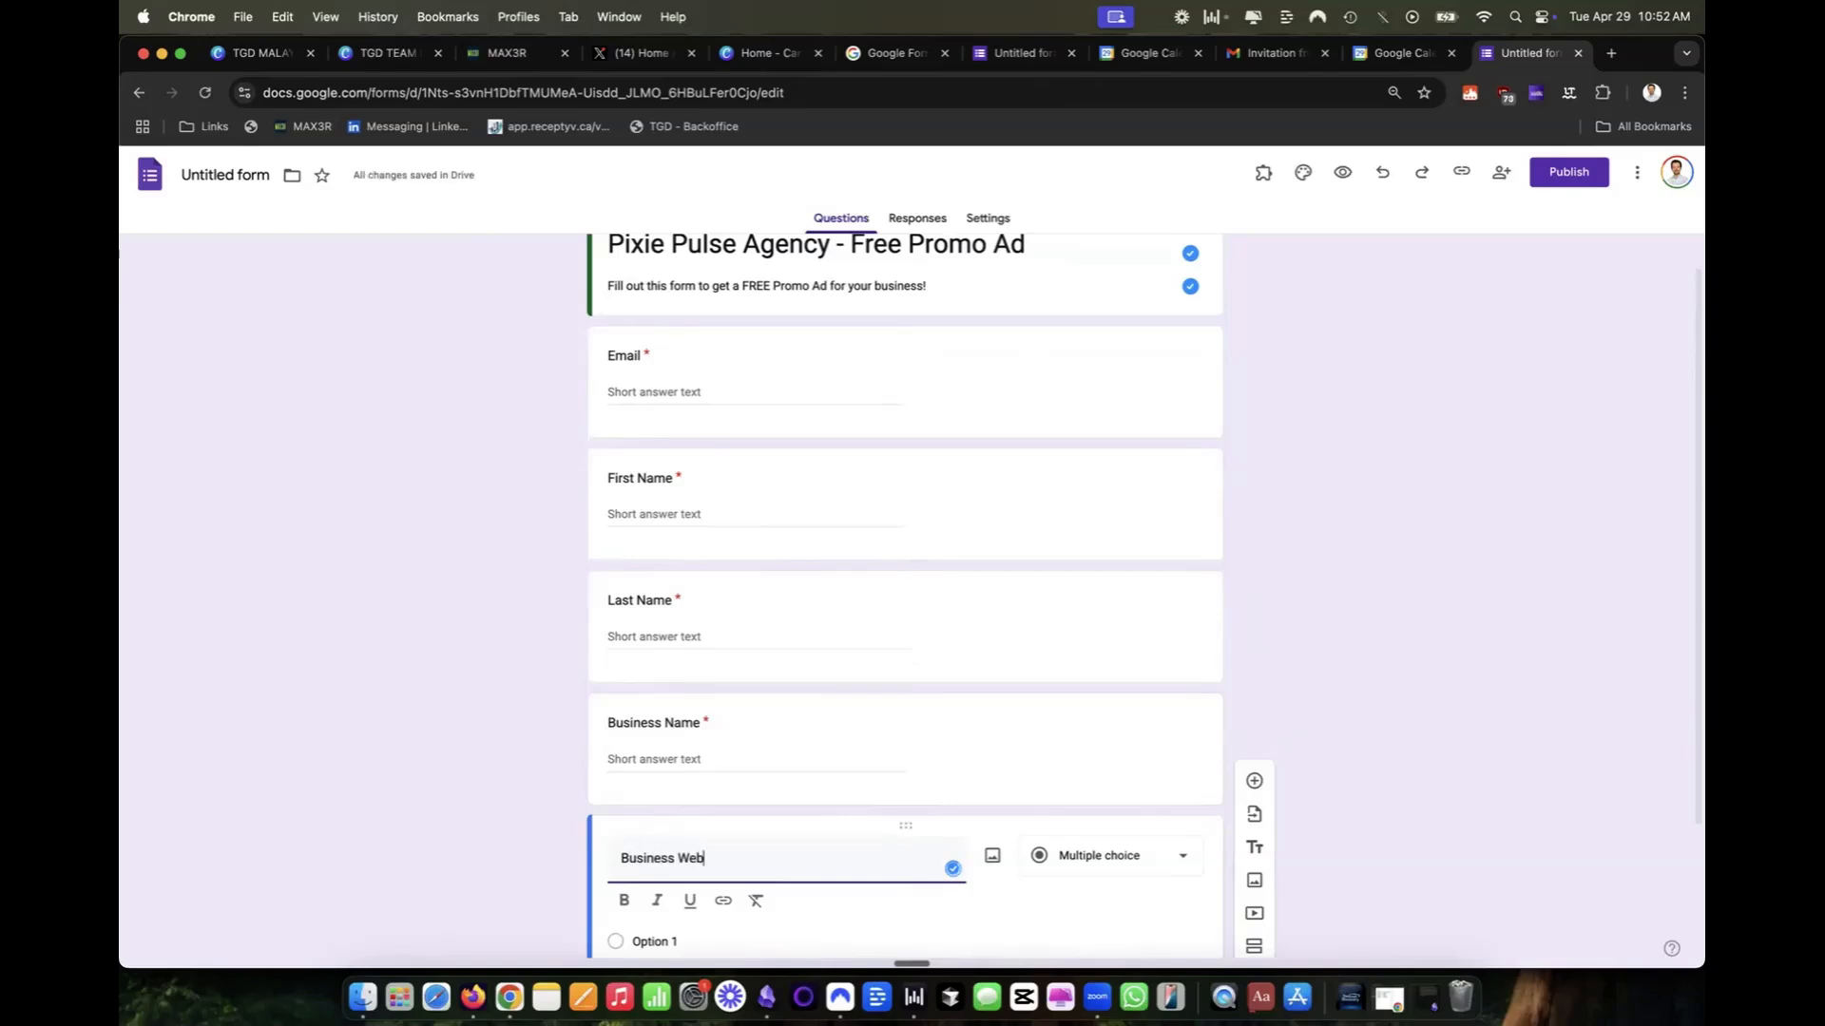
text(si)
scroll(1368, 659, down, 2)
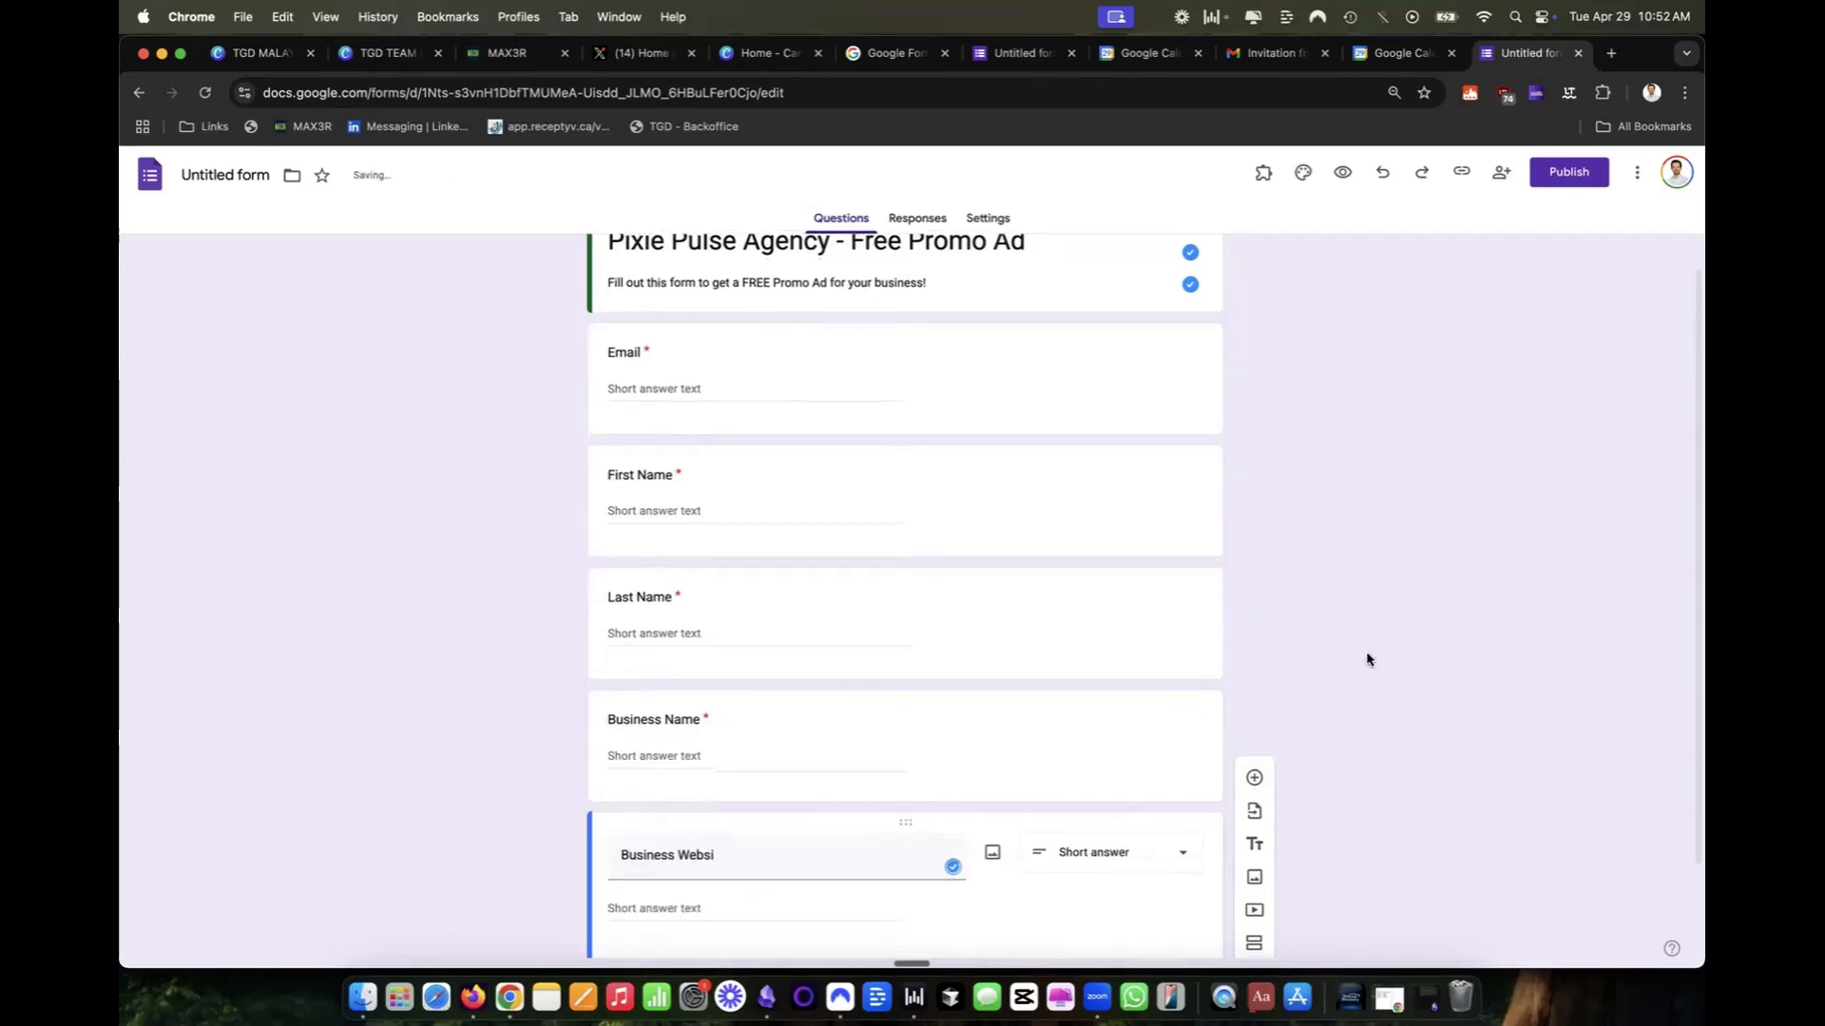
triple_click(743, 760)
key(BackSpace)
key(super+z)
text(te)
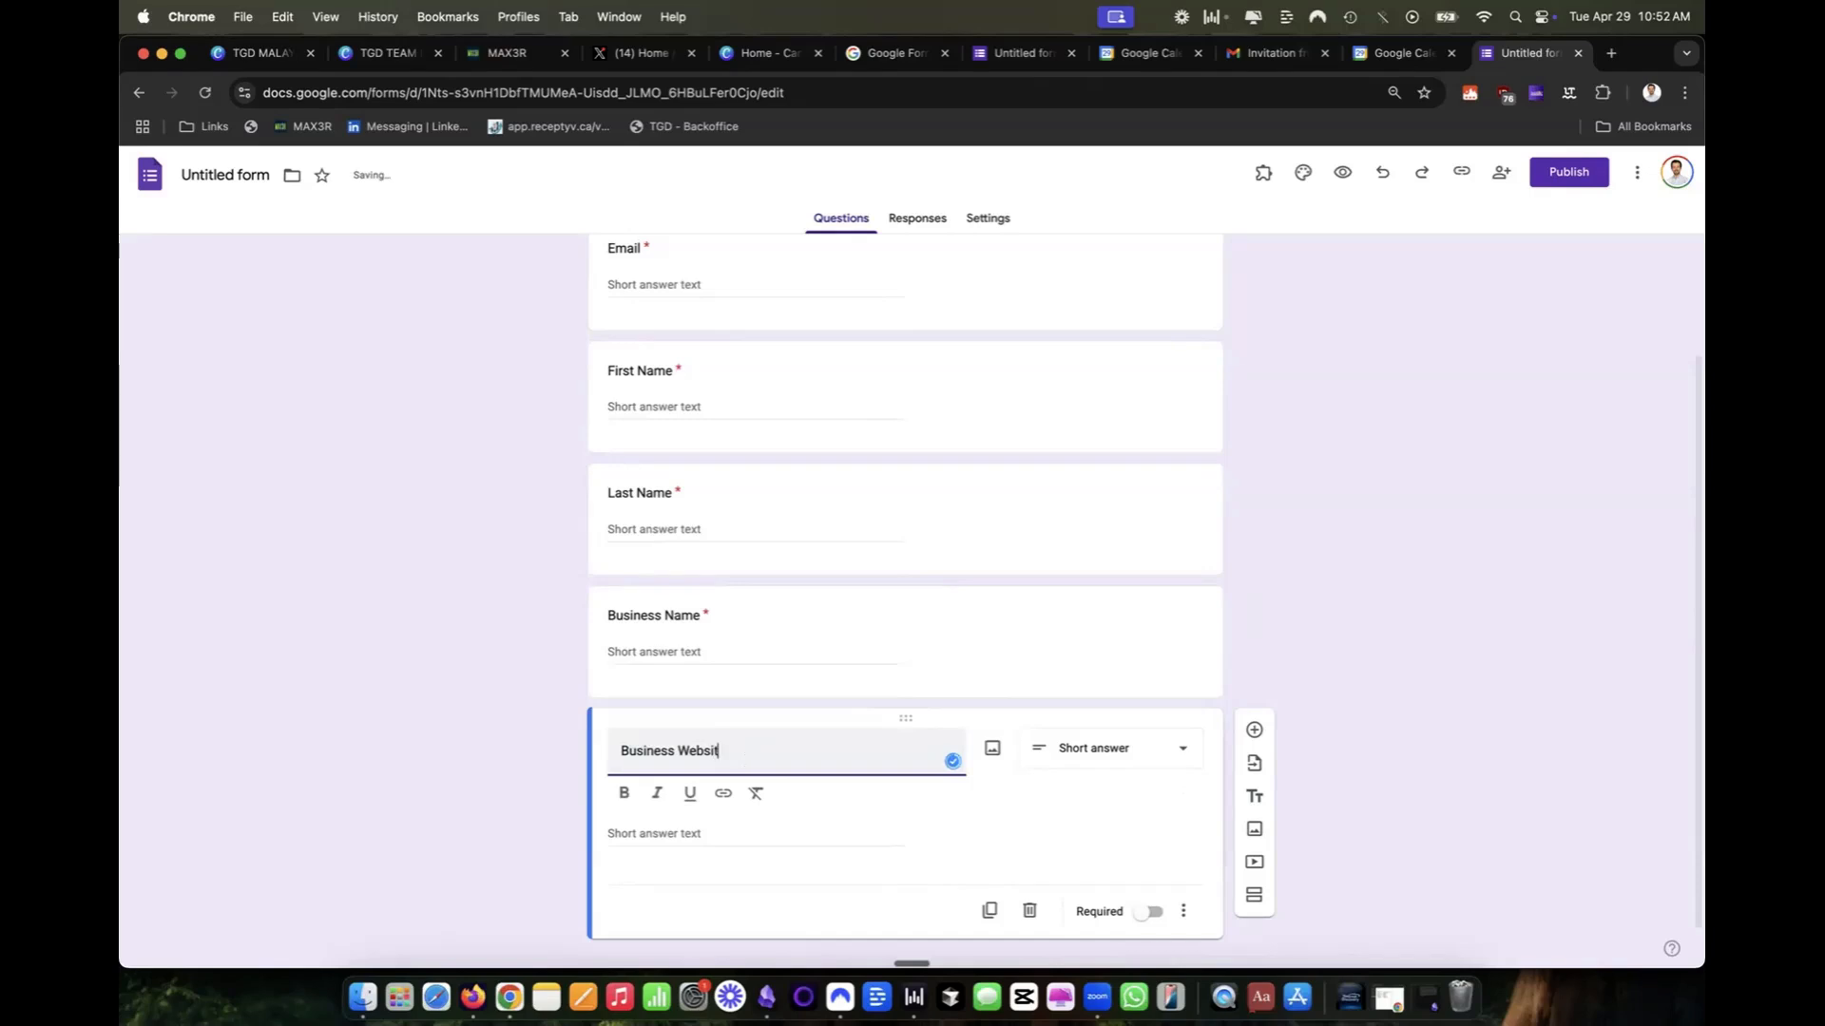
Add a required short-answer question "Business Colors (be specific and include all colors):" below the Business Website question.
click(1255, 740)
text(Busine)
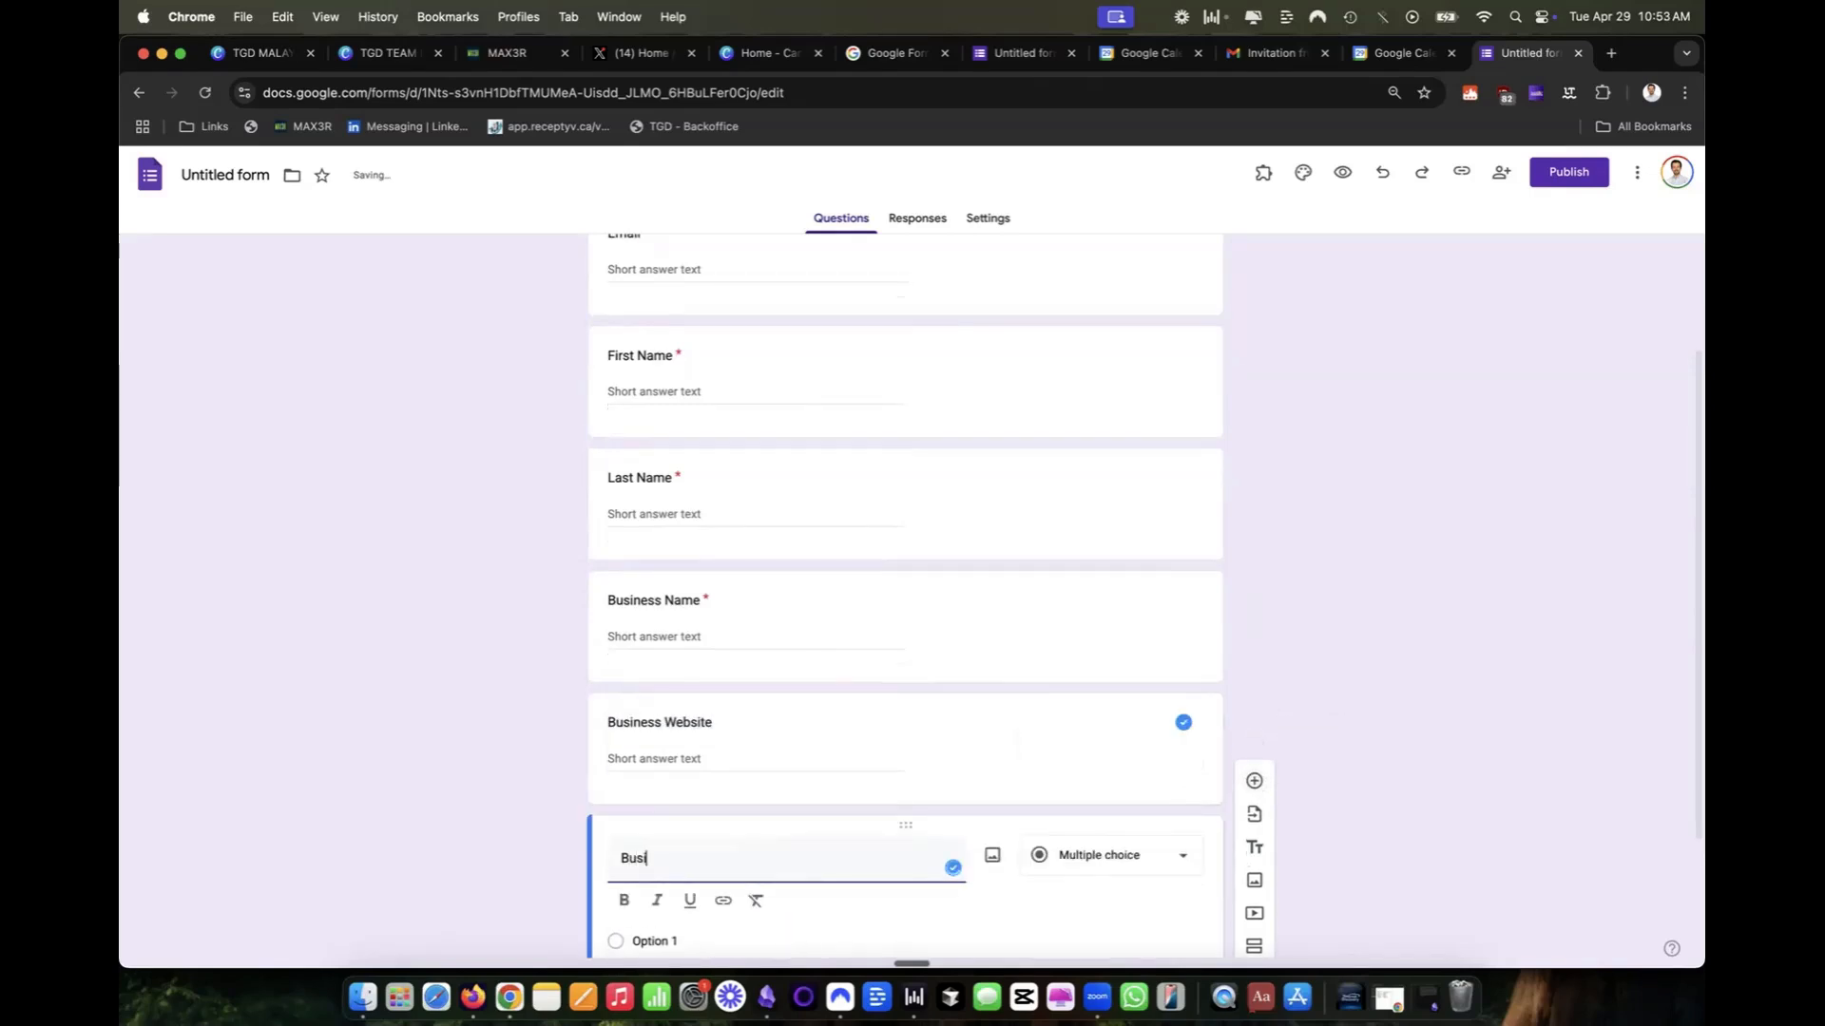
text(ss Colors (be specific and include all colors)
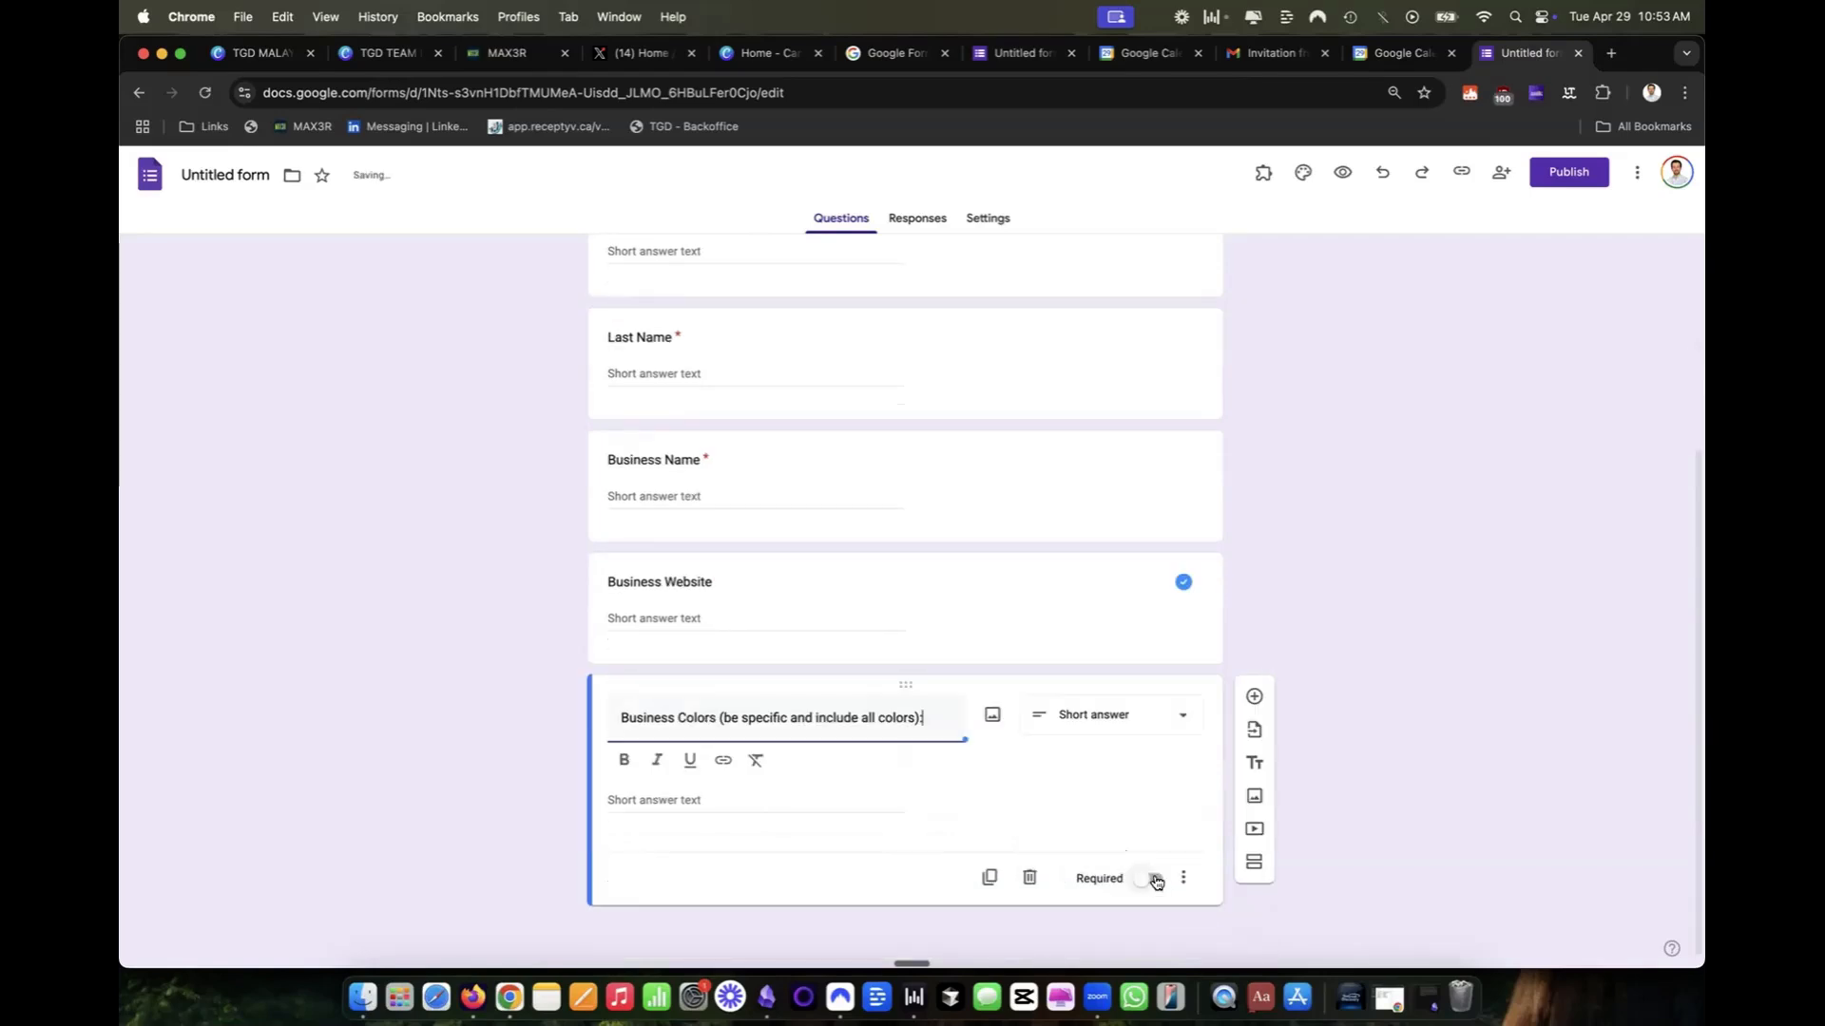
click(1155, 881)
click(1154, 880)
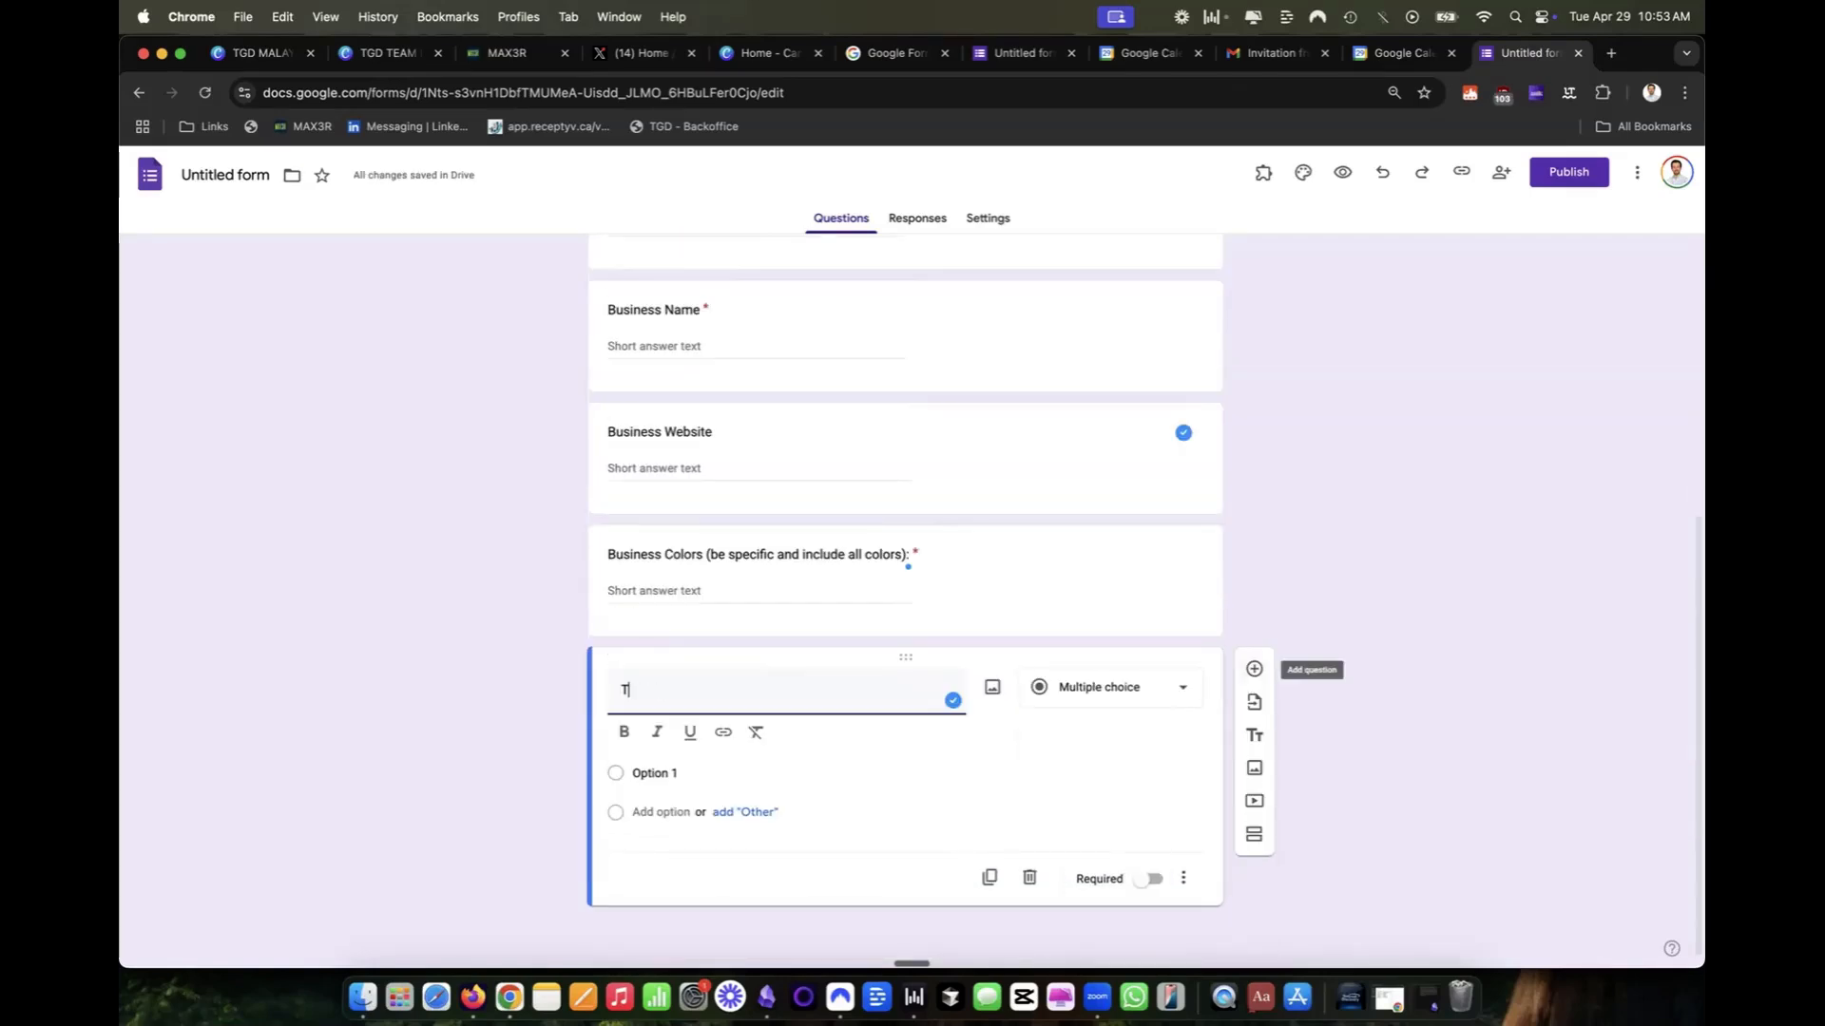
Add an optional paragraph question "Tag Line (include any taglines you use for your business)" below the Business Colors question.
key(BackSpace)
text(Tag Line (include any tags)
key(BackSpace)
text(lines you use for your business))
click(1100, 745)
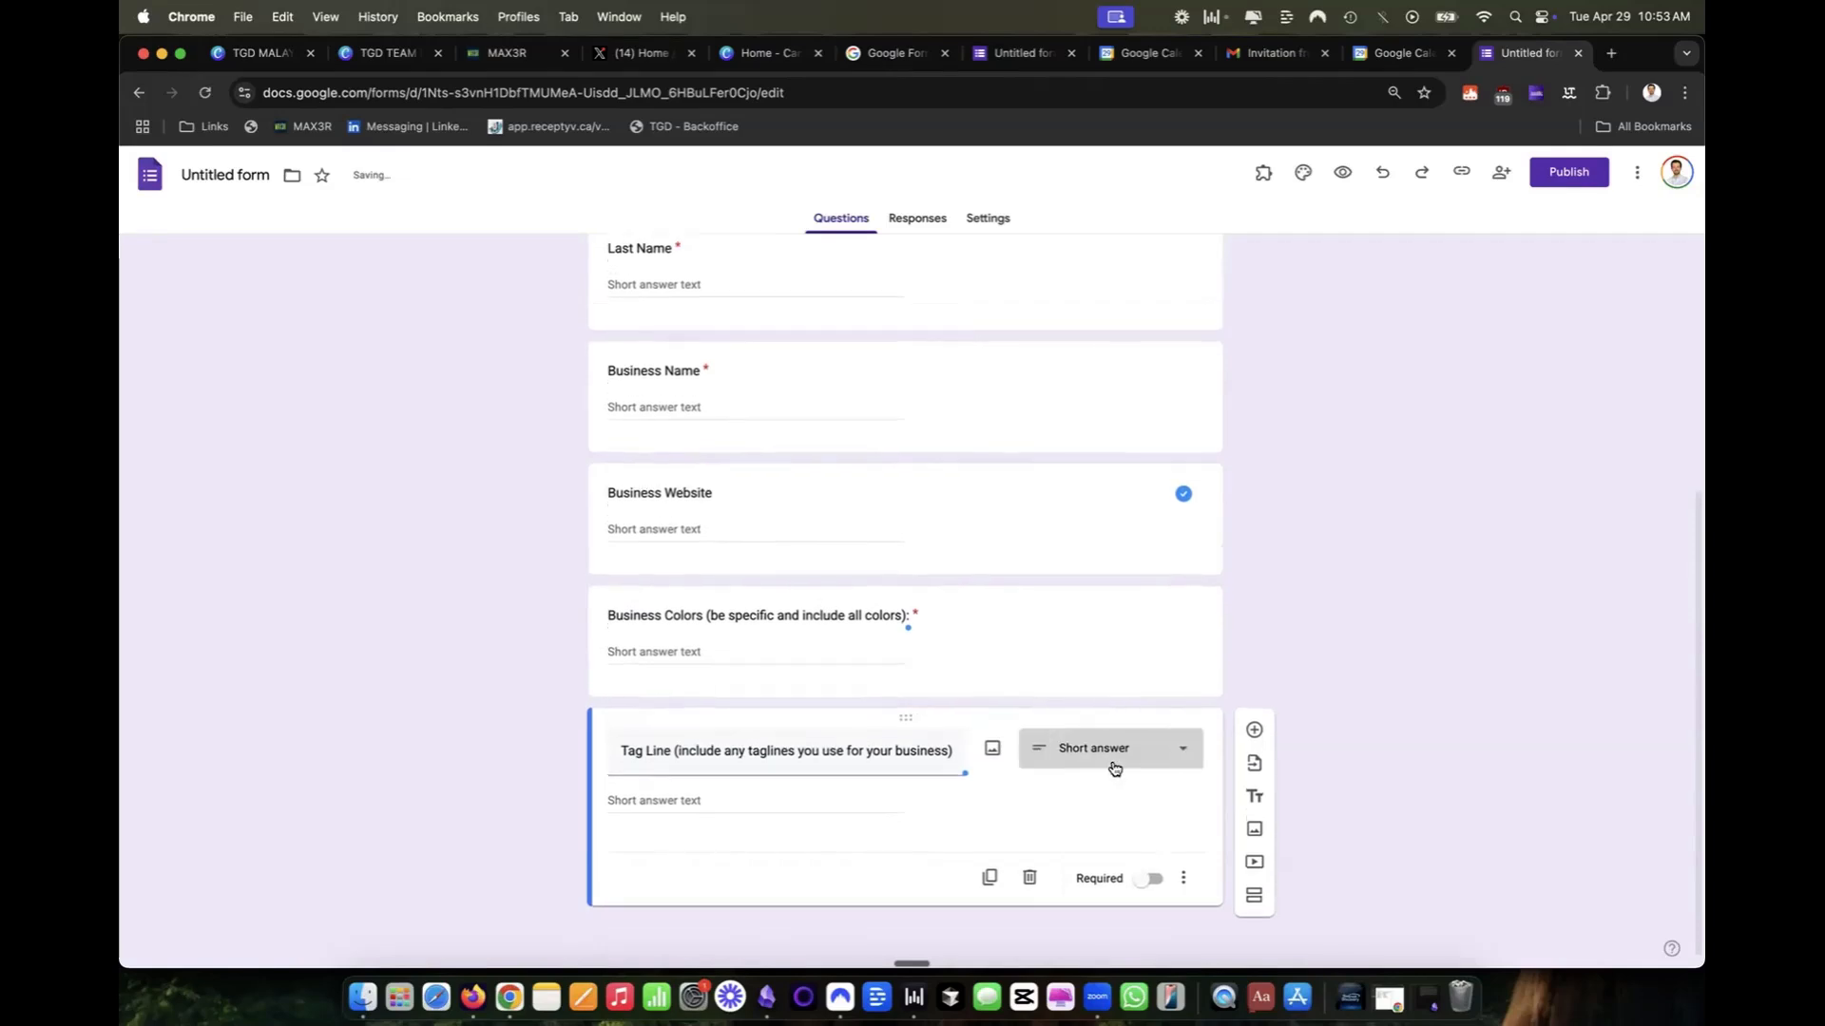
click(1083, 451)
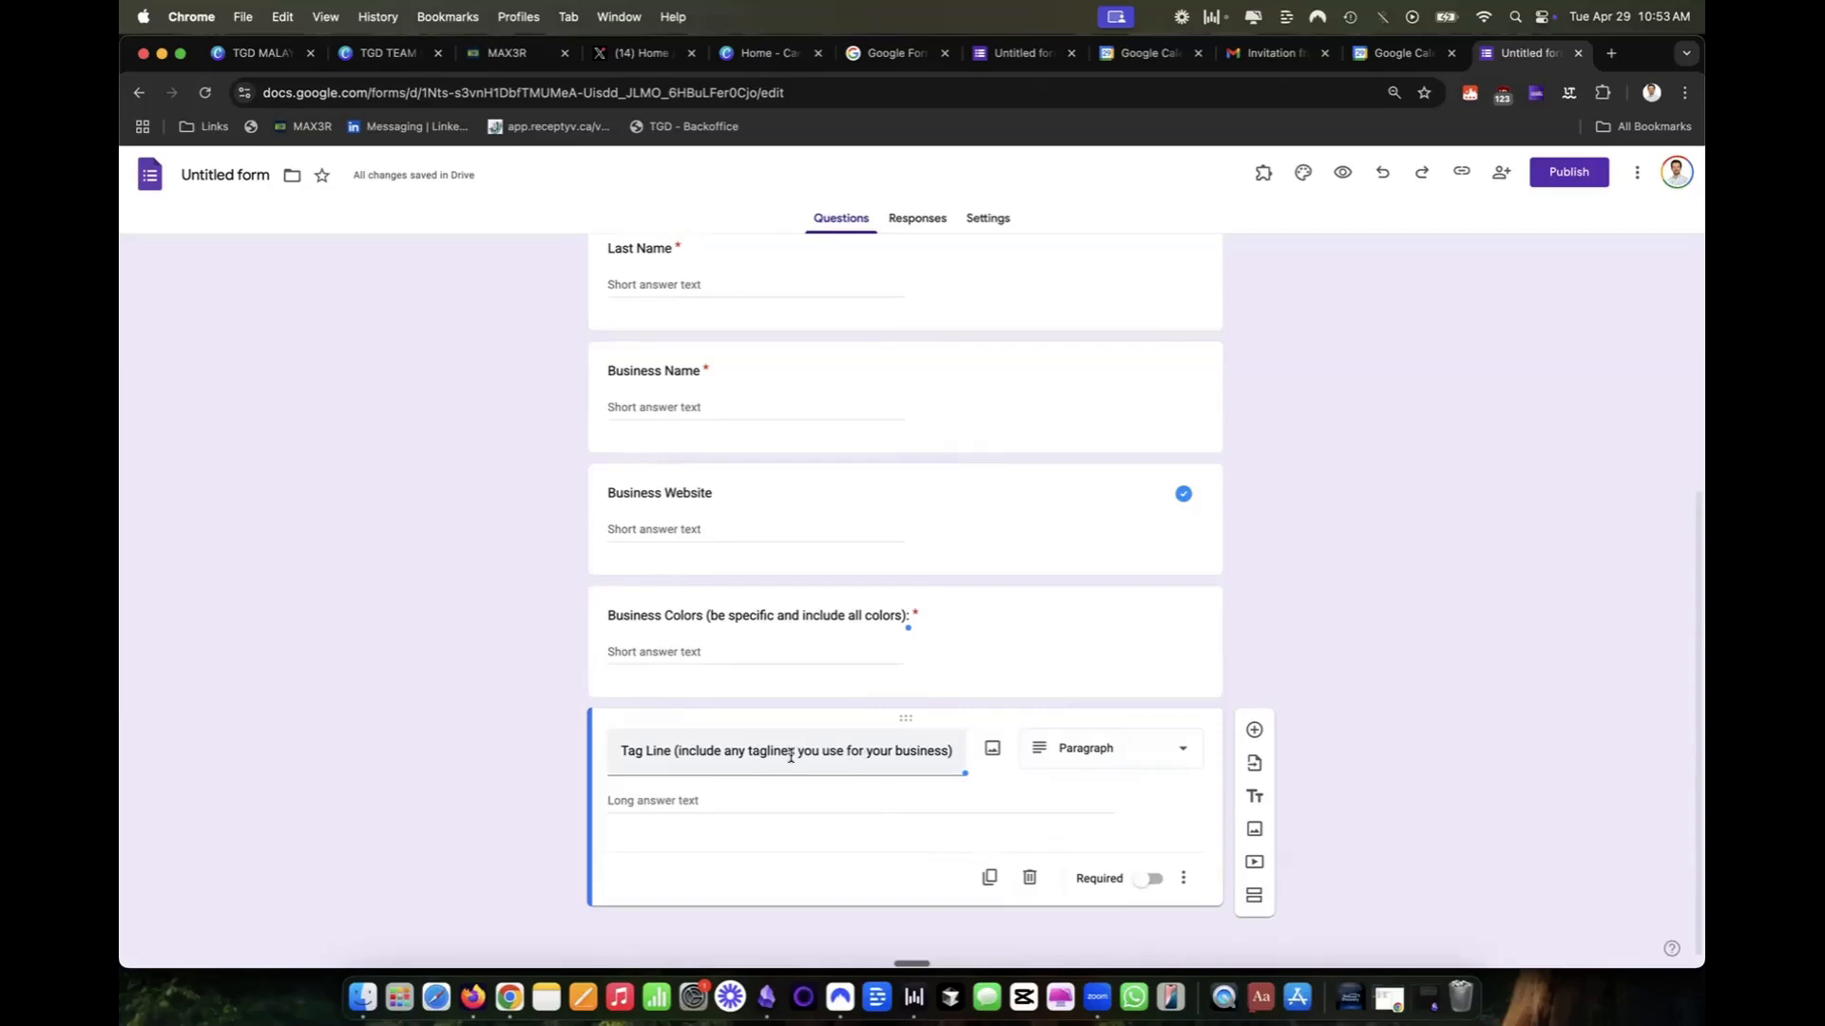
click(1149, 879)
click(1149, 879)
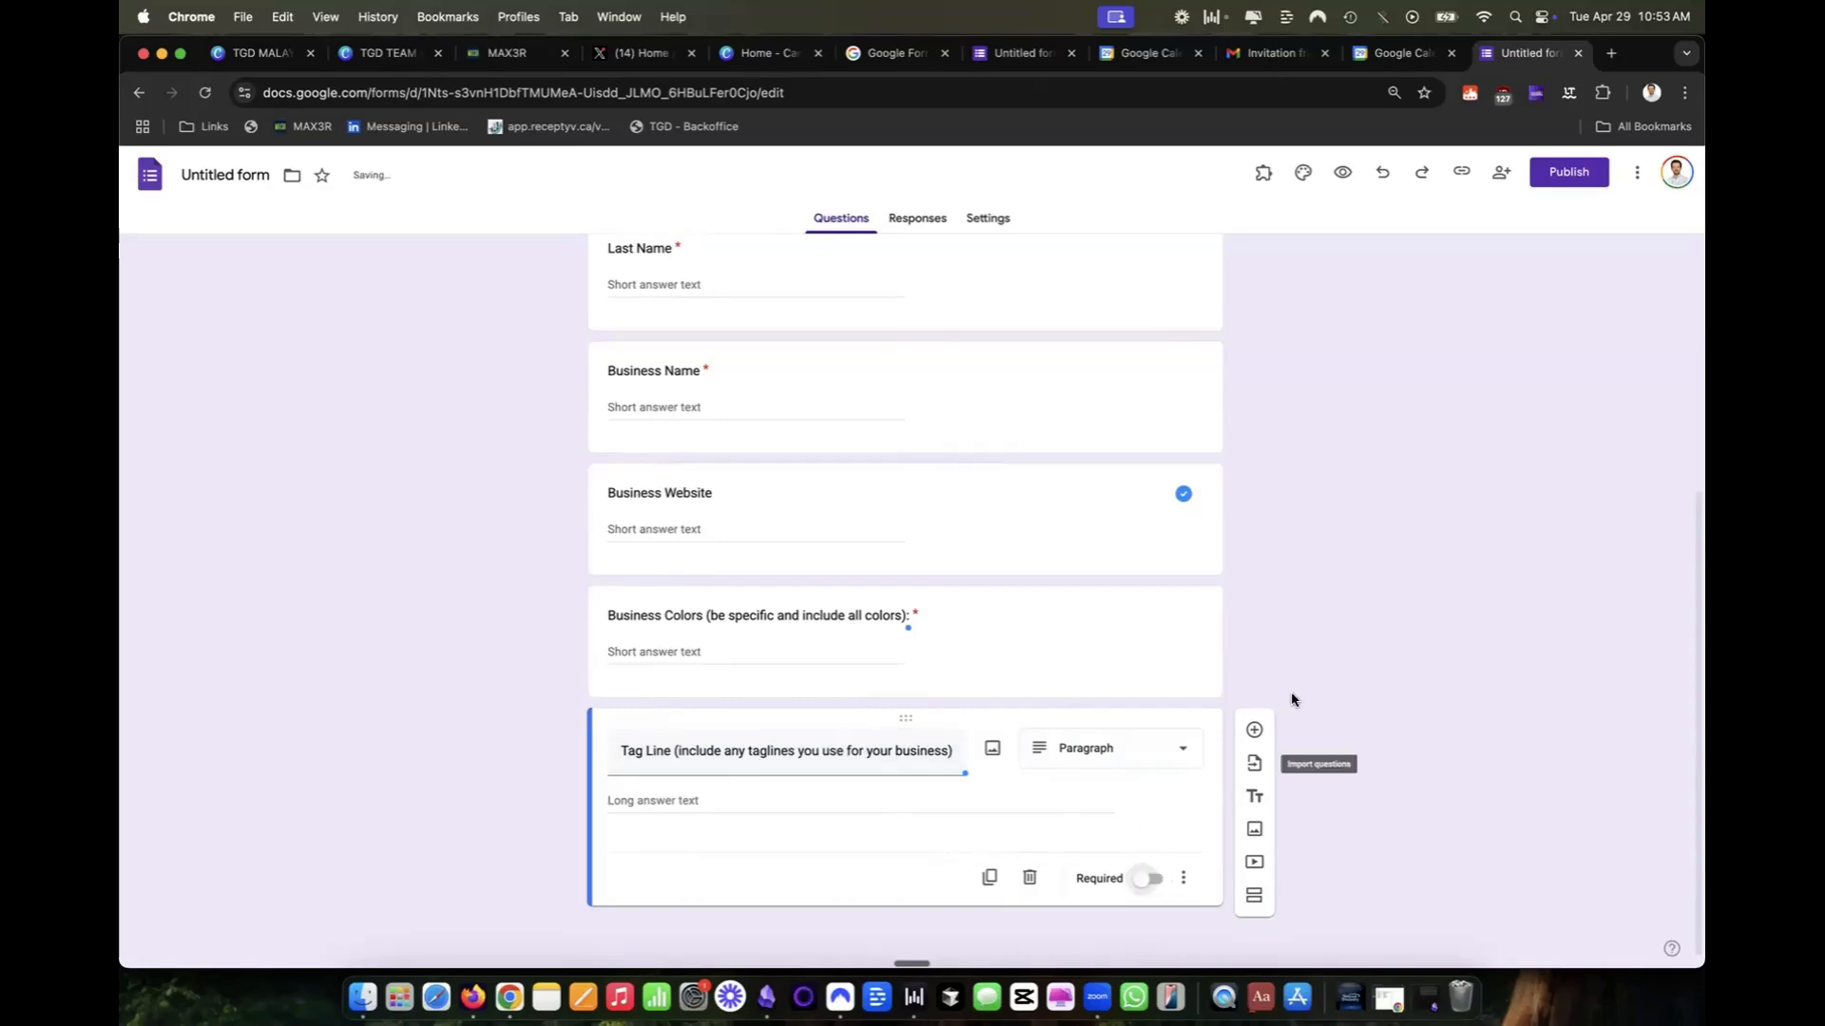
Add a "Logo" question of type File upload and allow respondents to upload files to Drive.
click(1255, 729)
text(Logo)
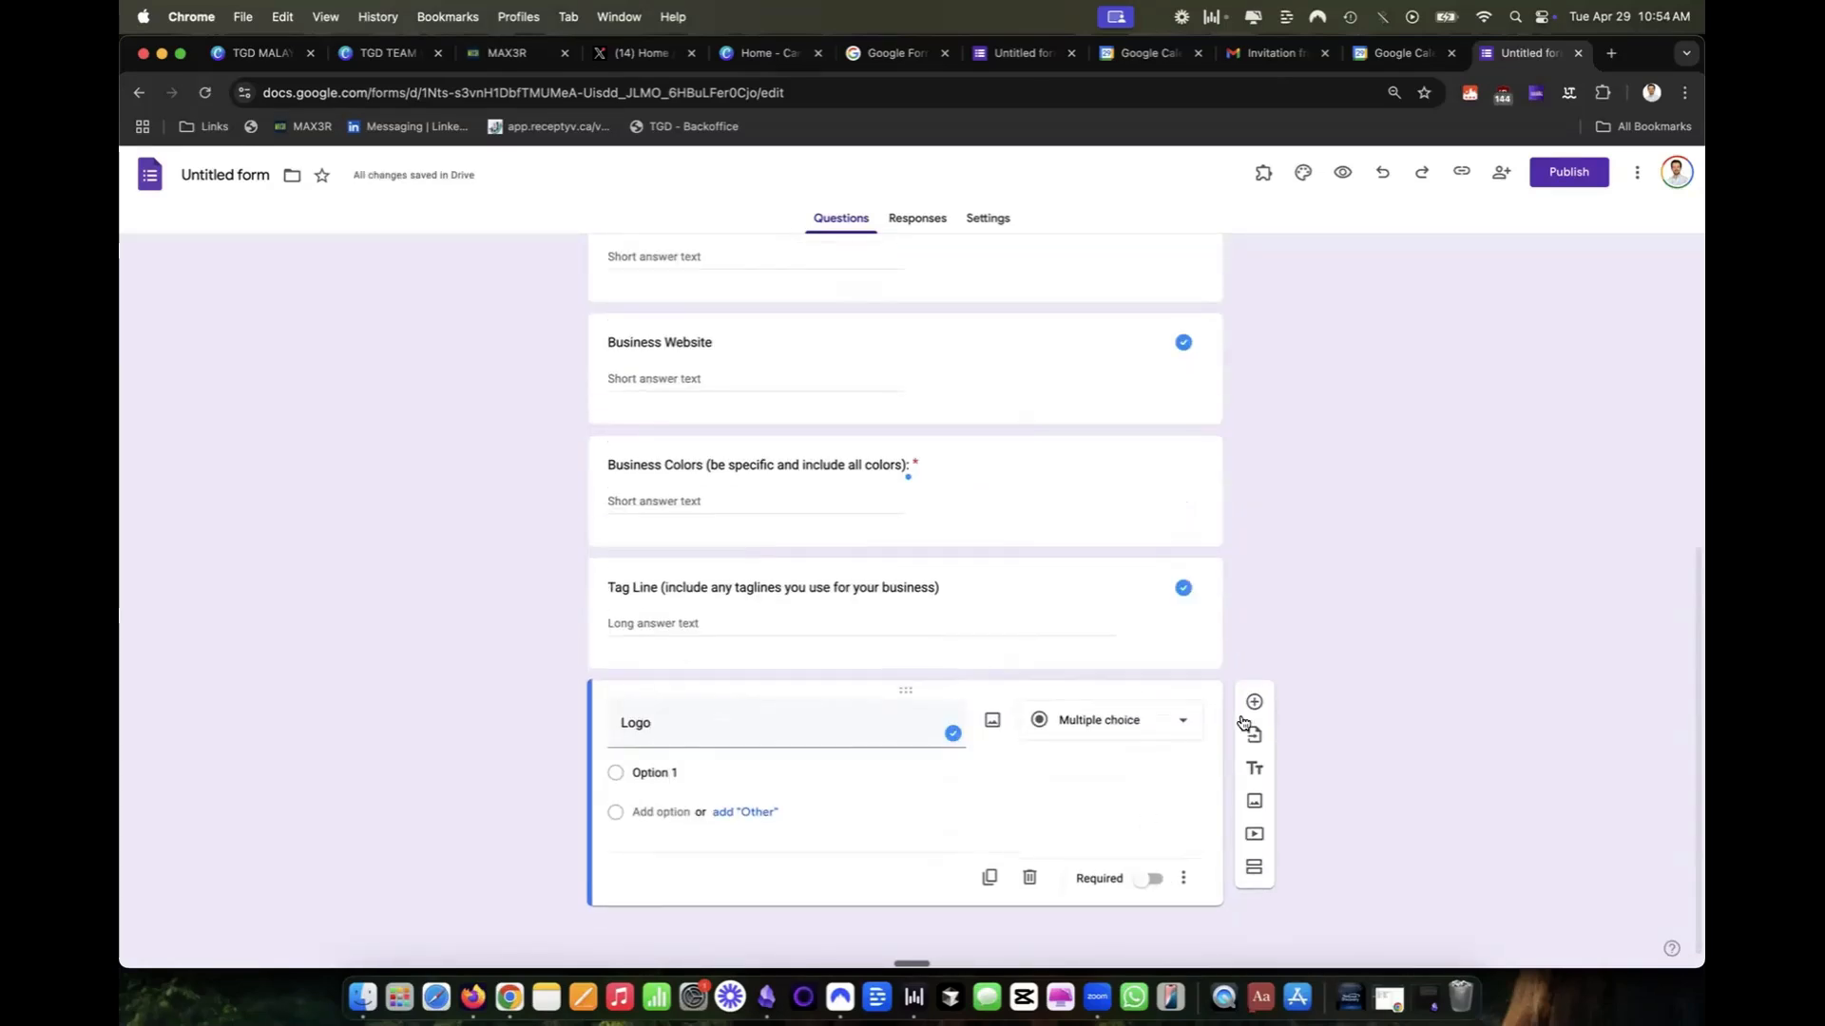
click(1117, 719)
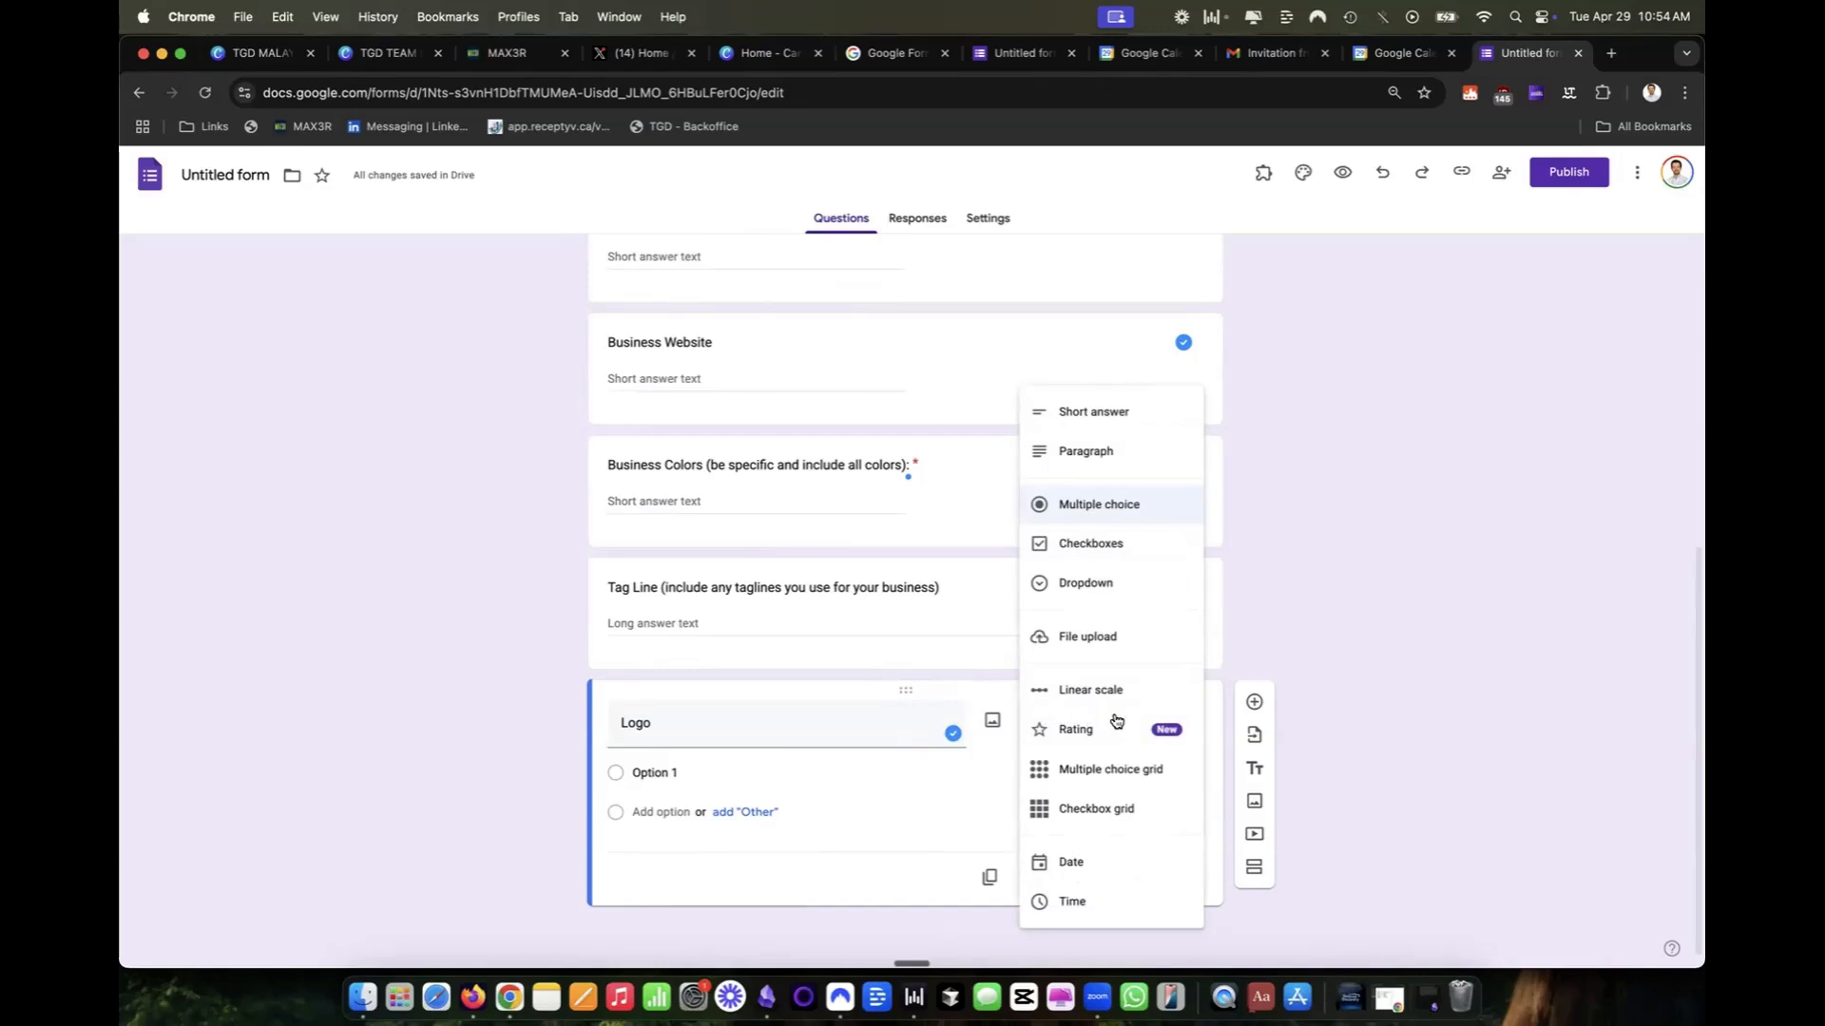
click(1347, 682)
click(1144, 741)
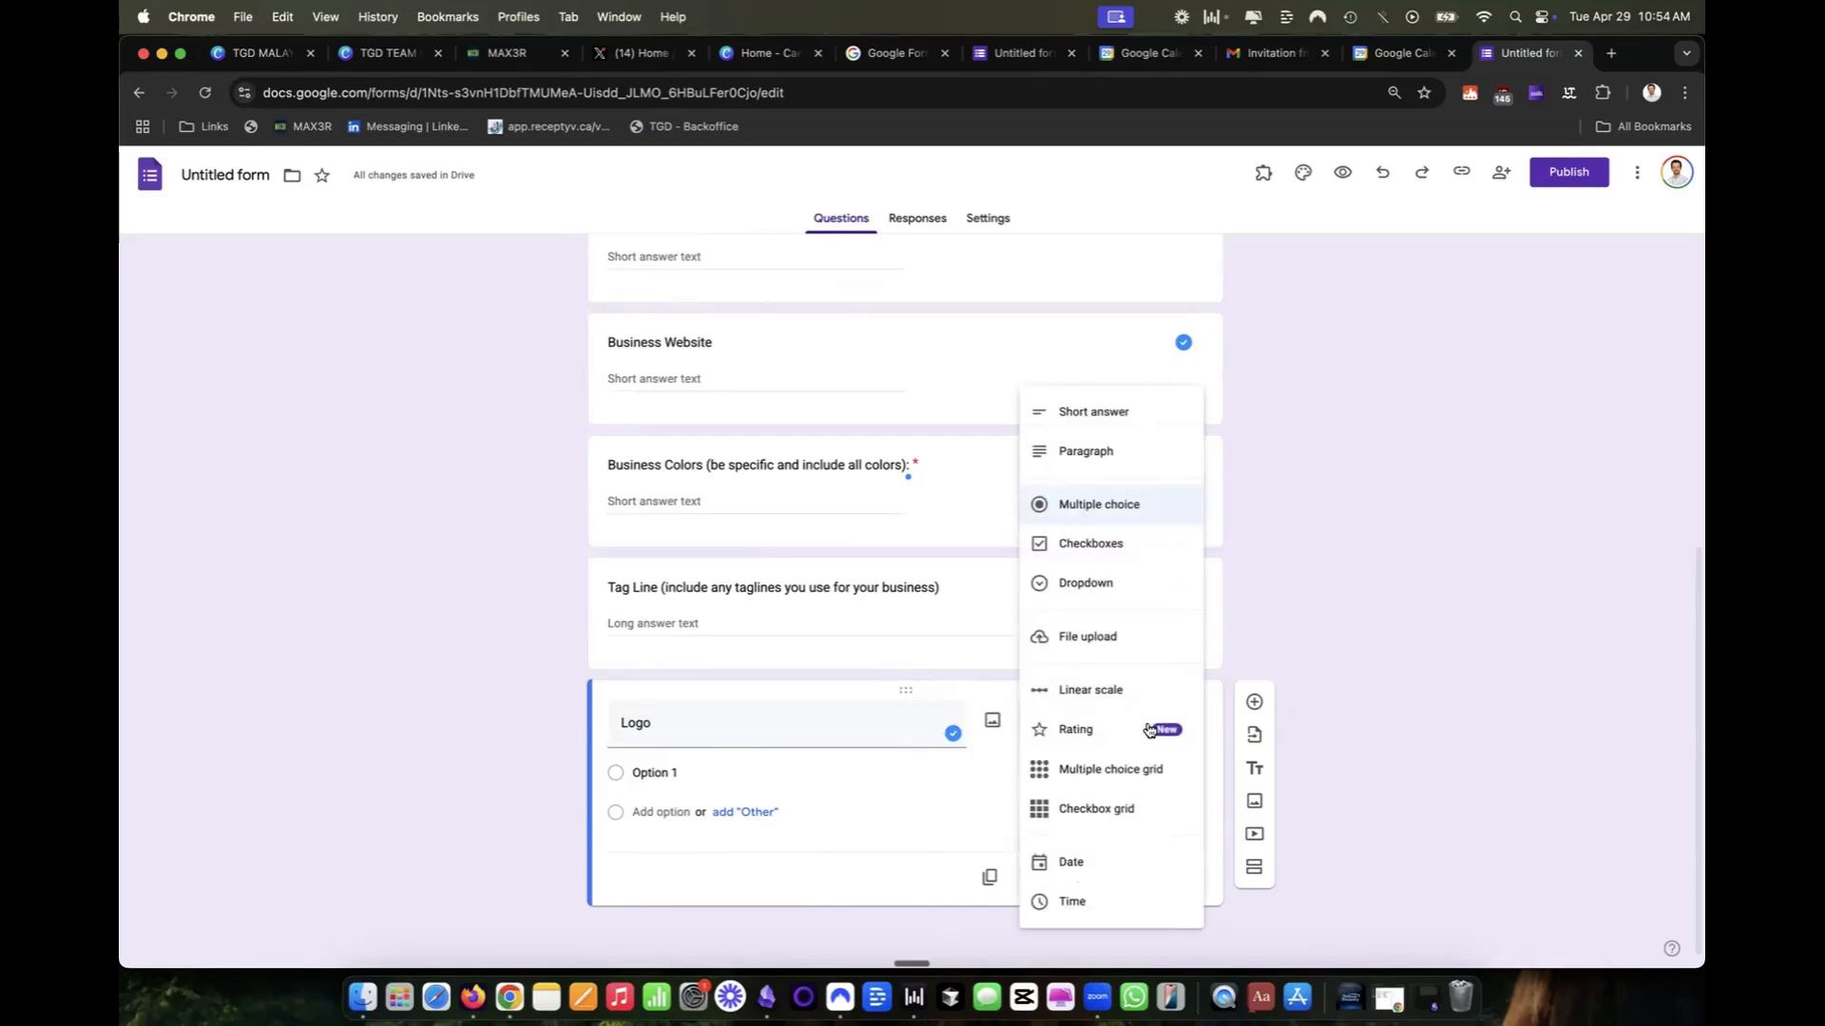
click(1112, 649)
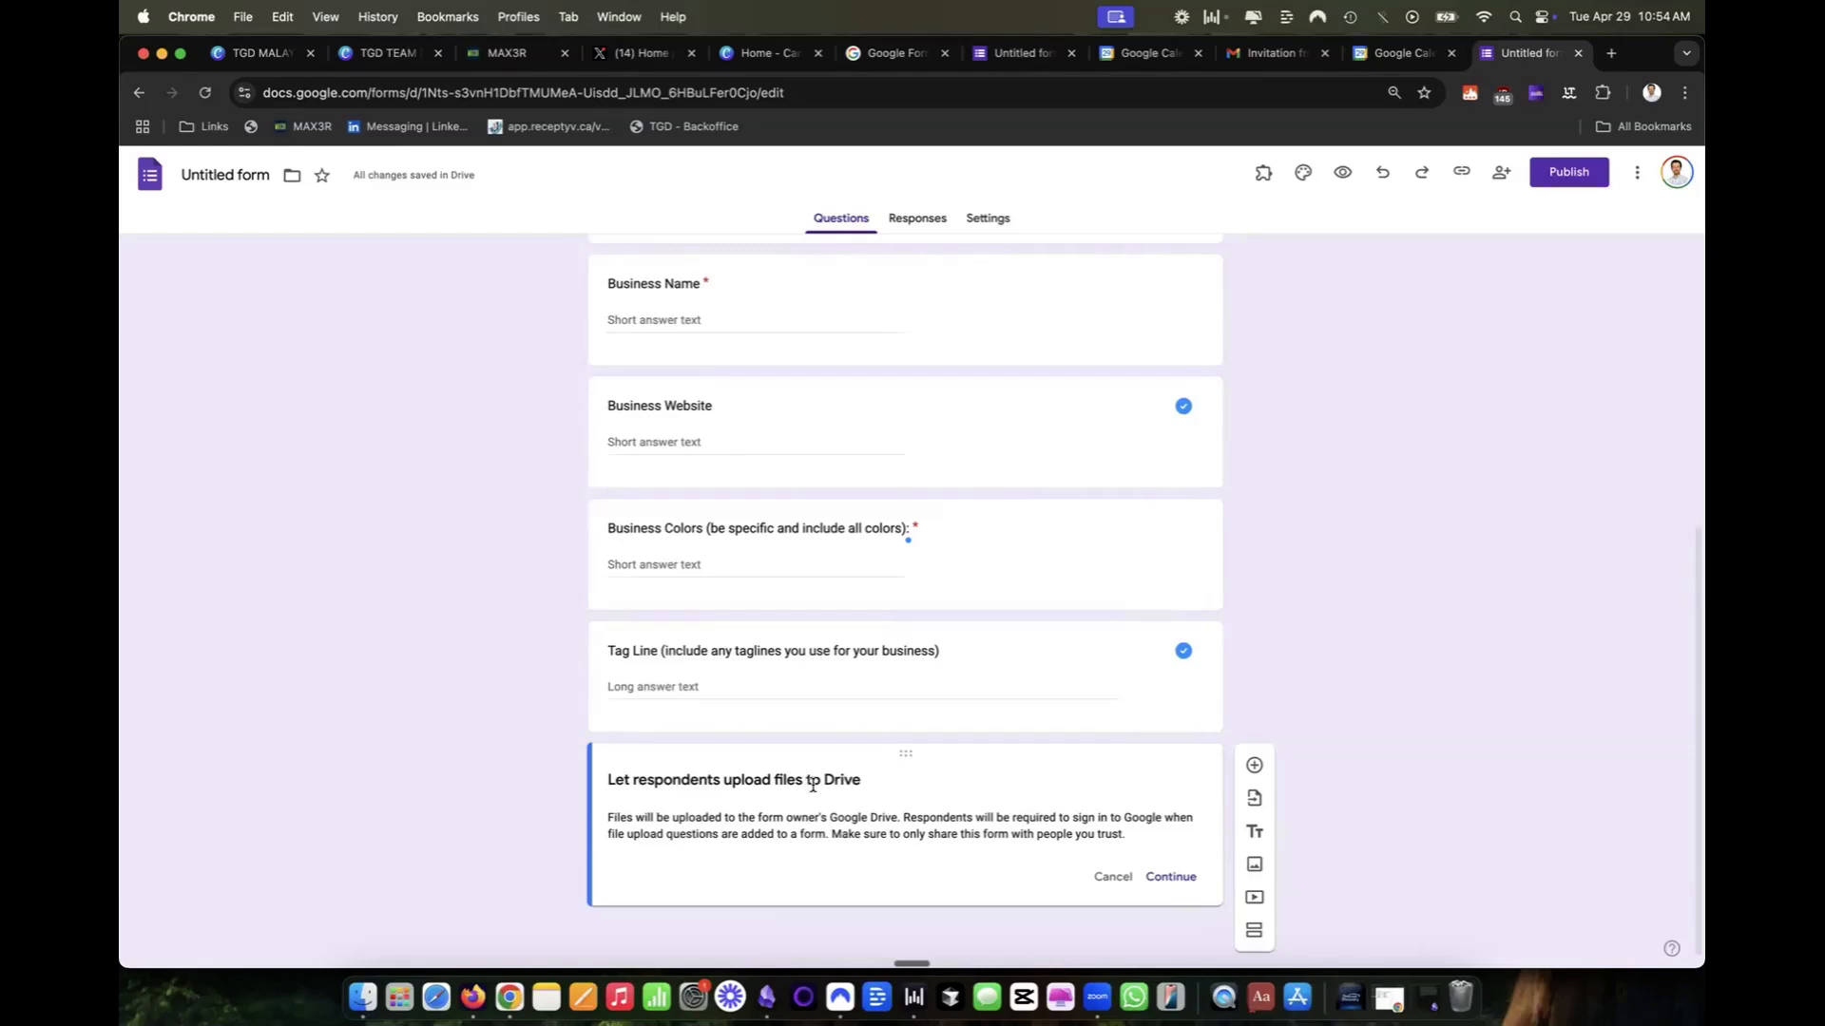
click(1180, 884)
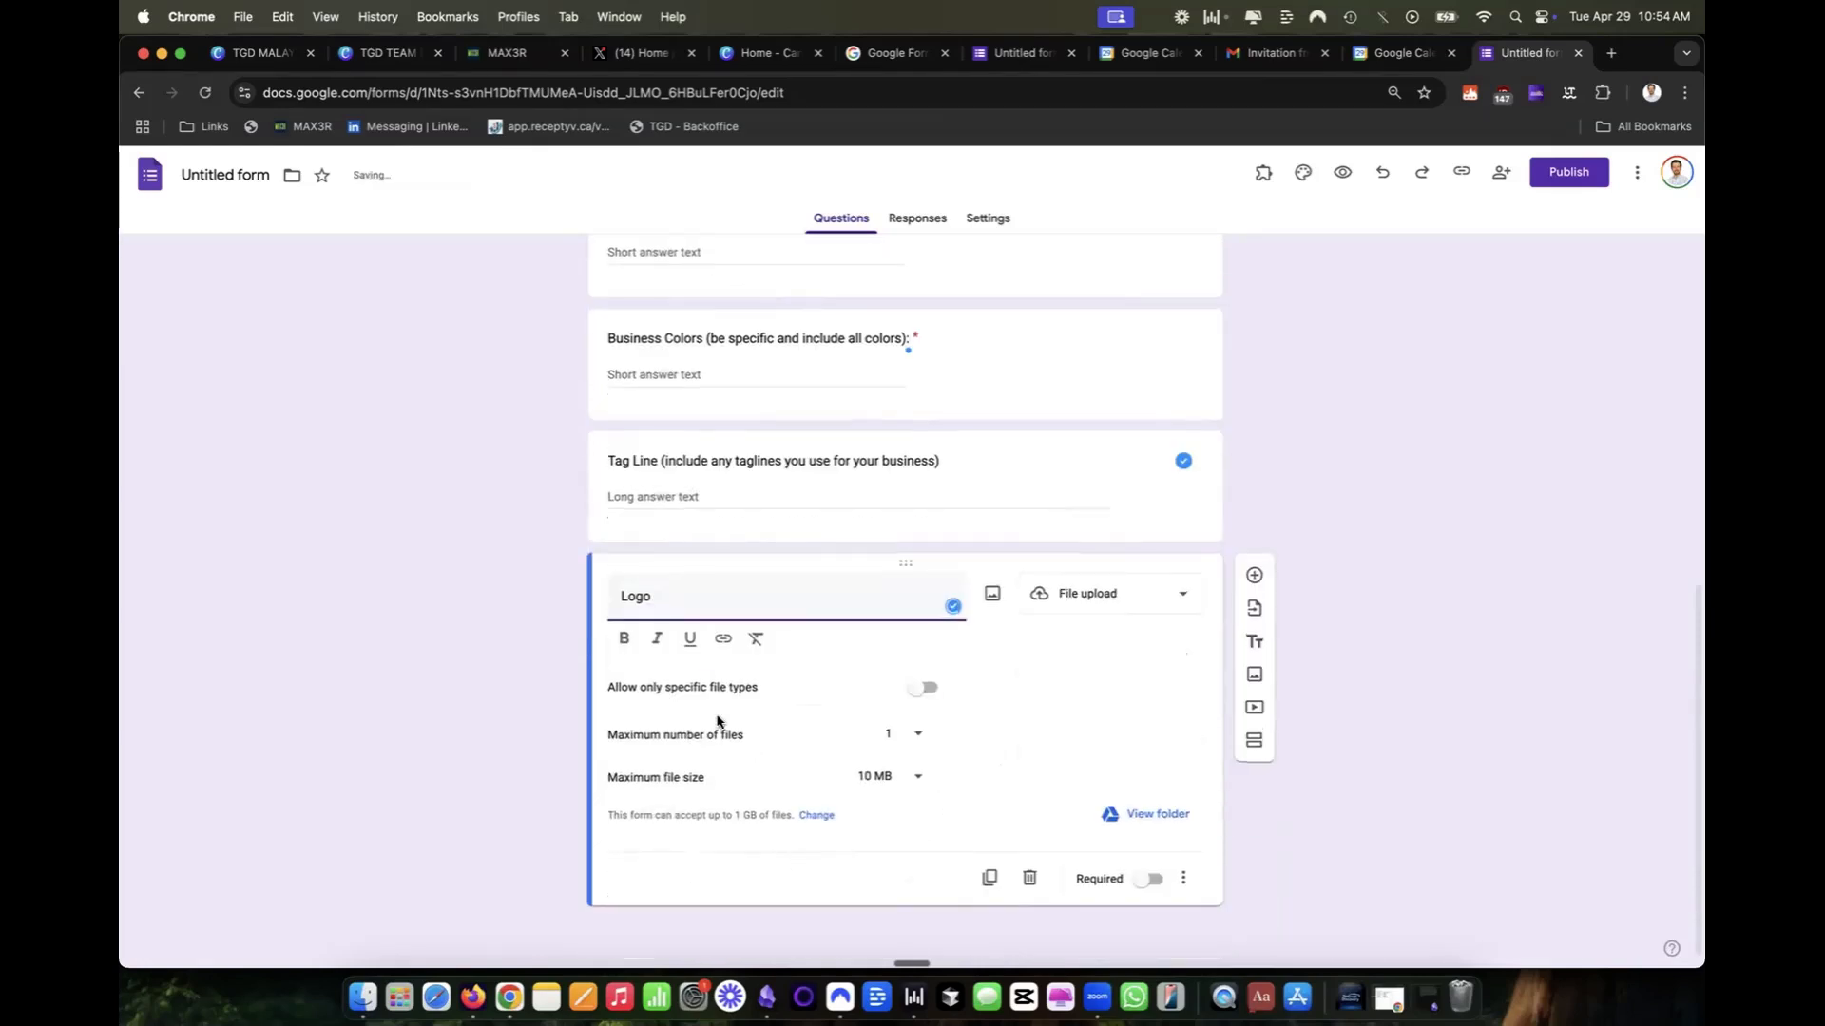
Limit the Logo upload to a maximum of 5 files and a maximum file size of 100 MB.
click(885, 744)
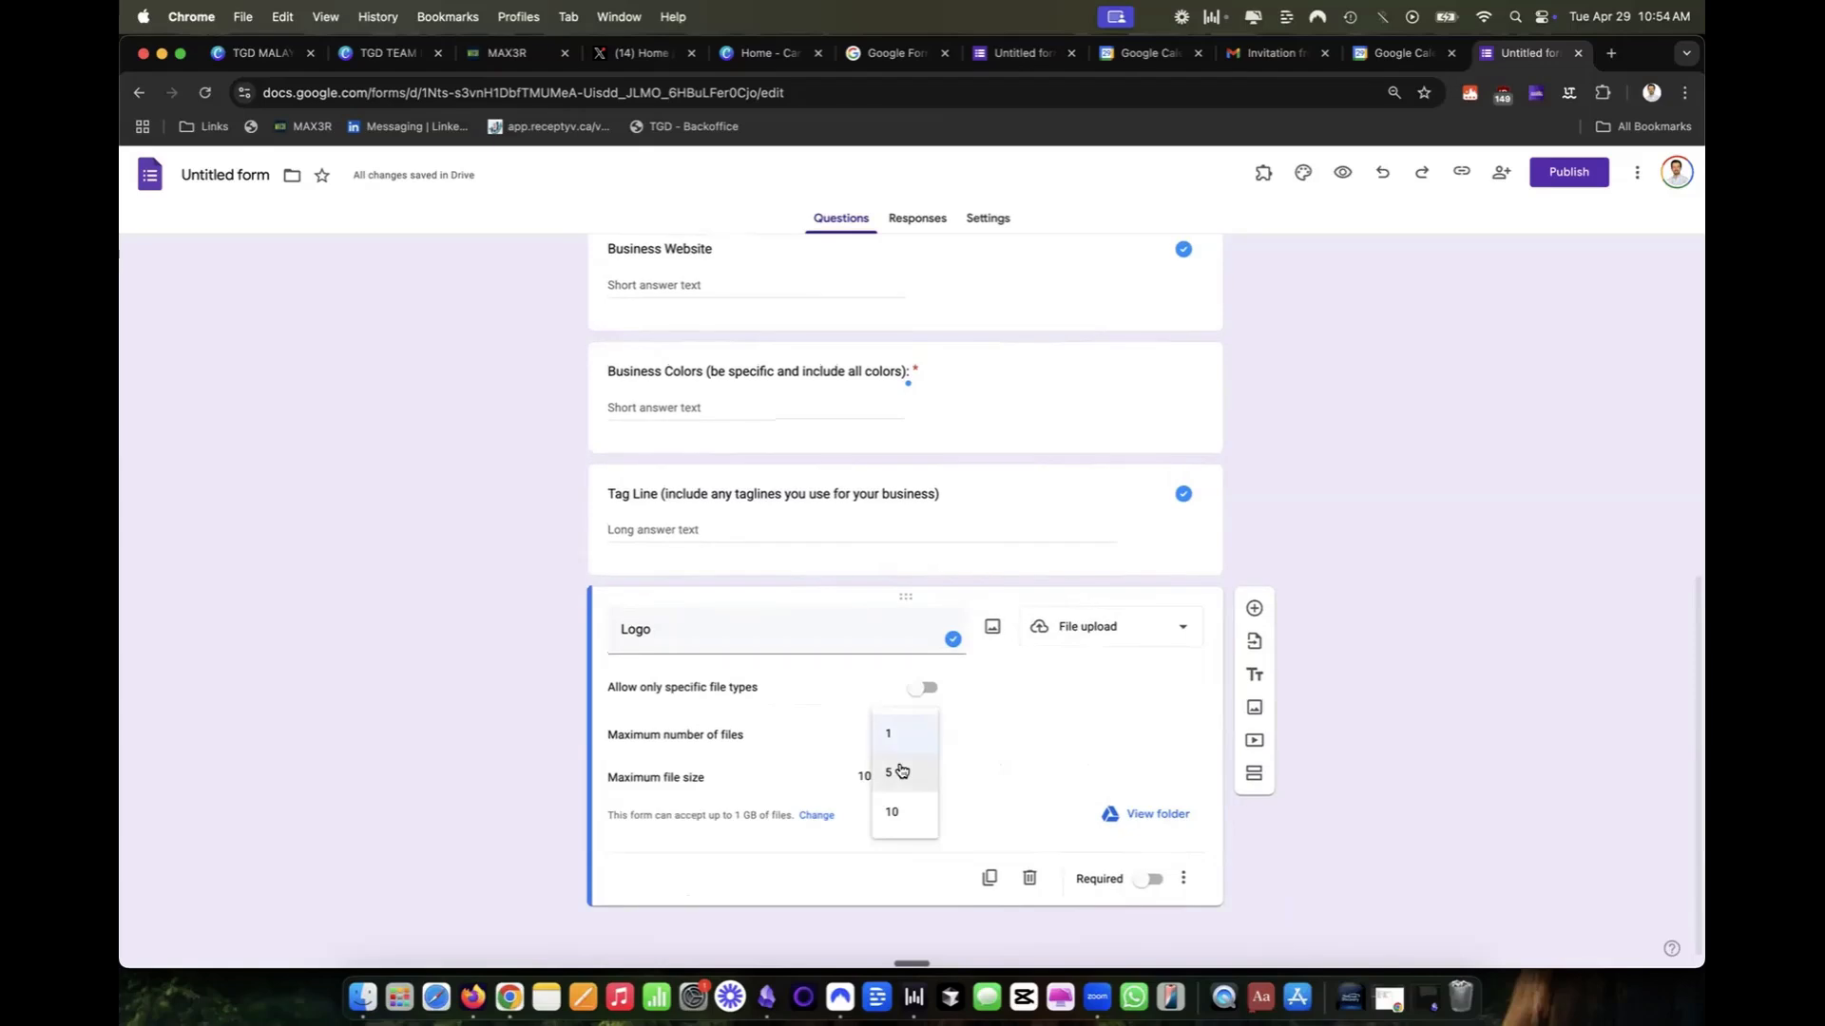
click(900, 771)
click(898, 777)
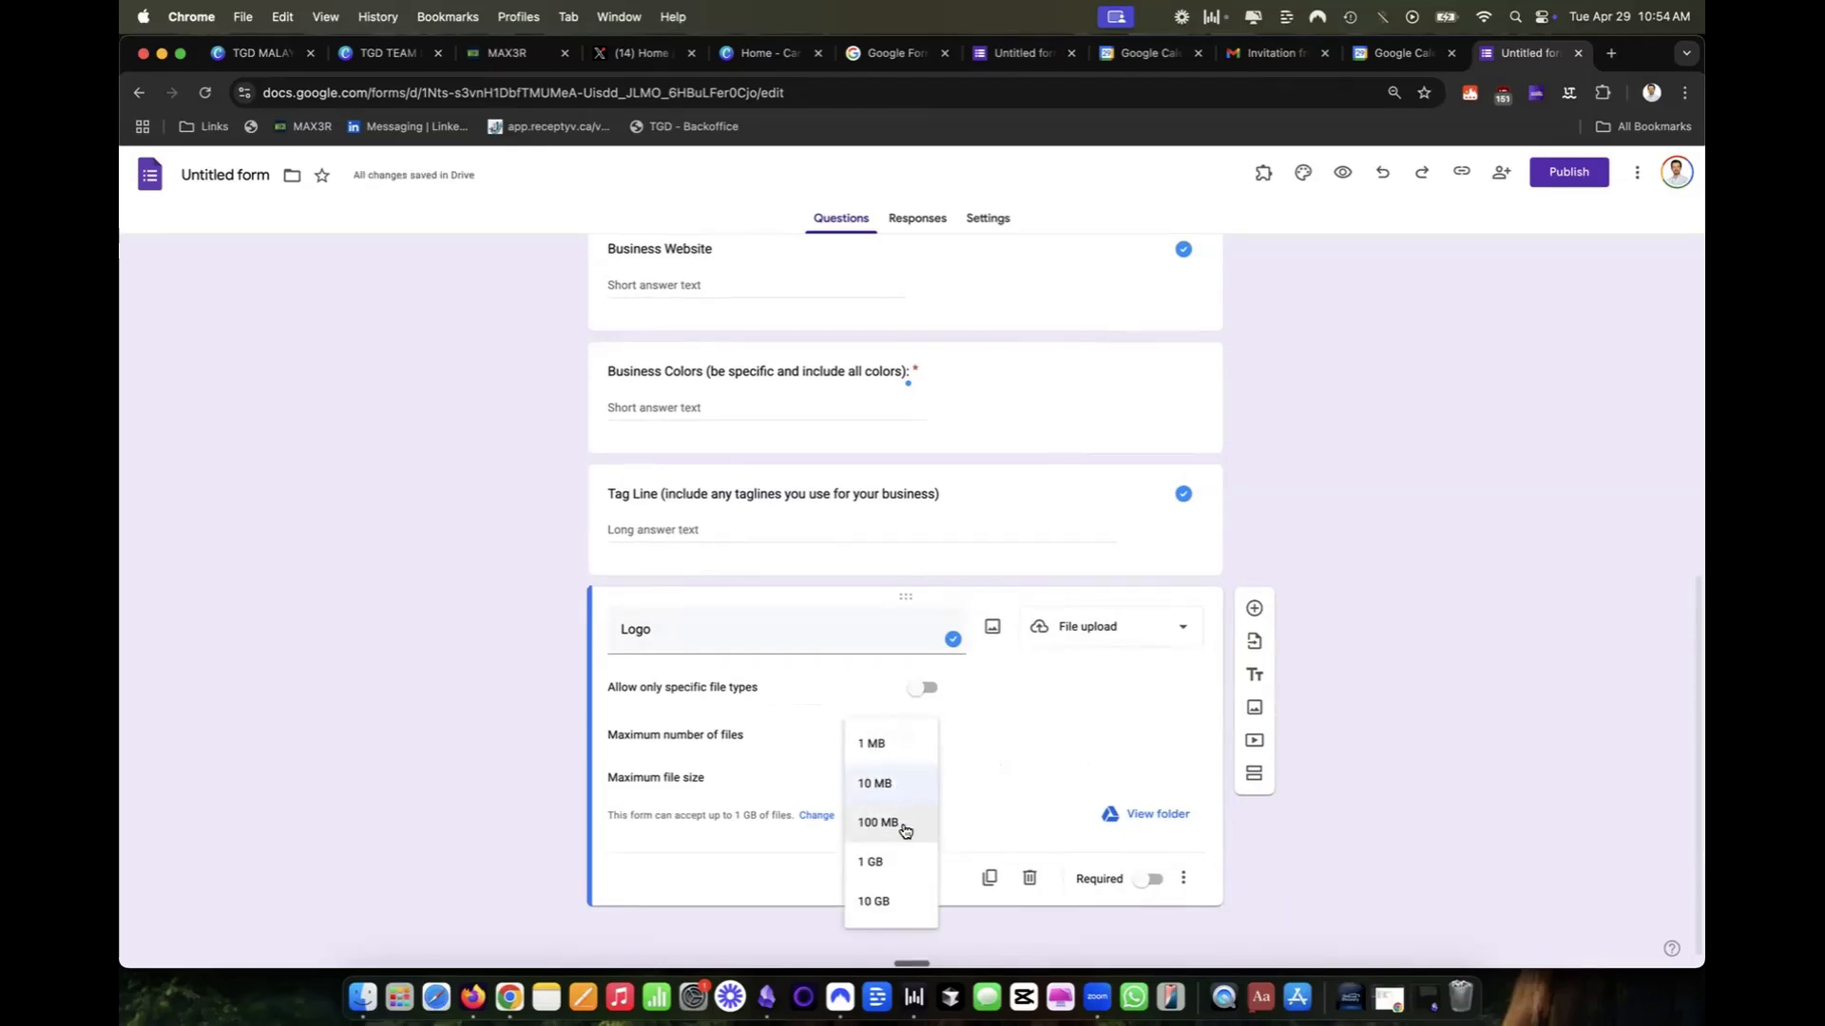
click(905, 827)
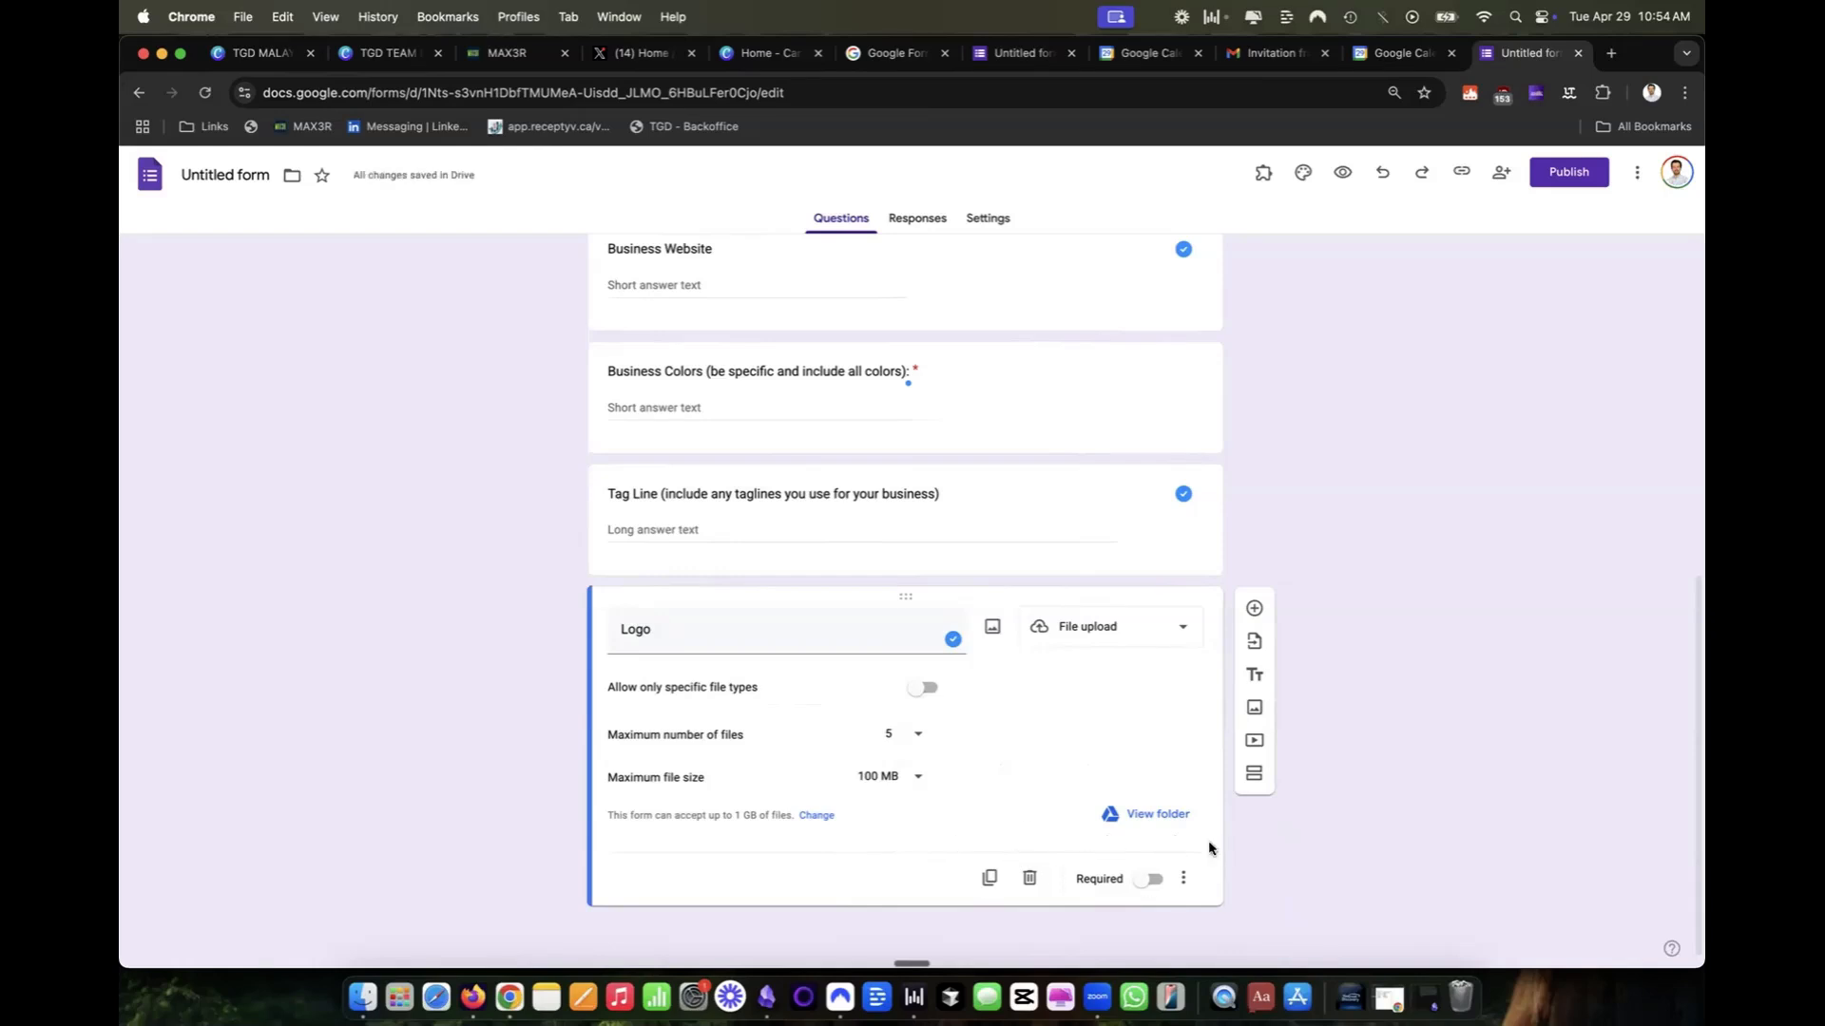
Add an optional paragraph question "What would you like the ad to promote?" below the Logo question.
click(1262, 614)
text(What would you like the ad to pro)
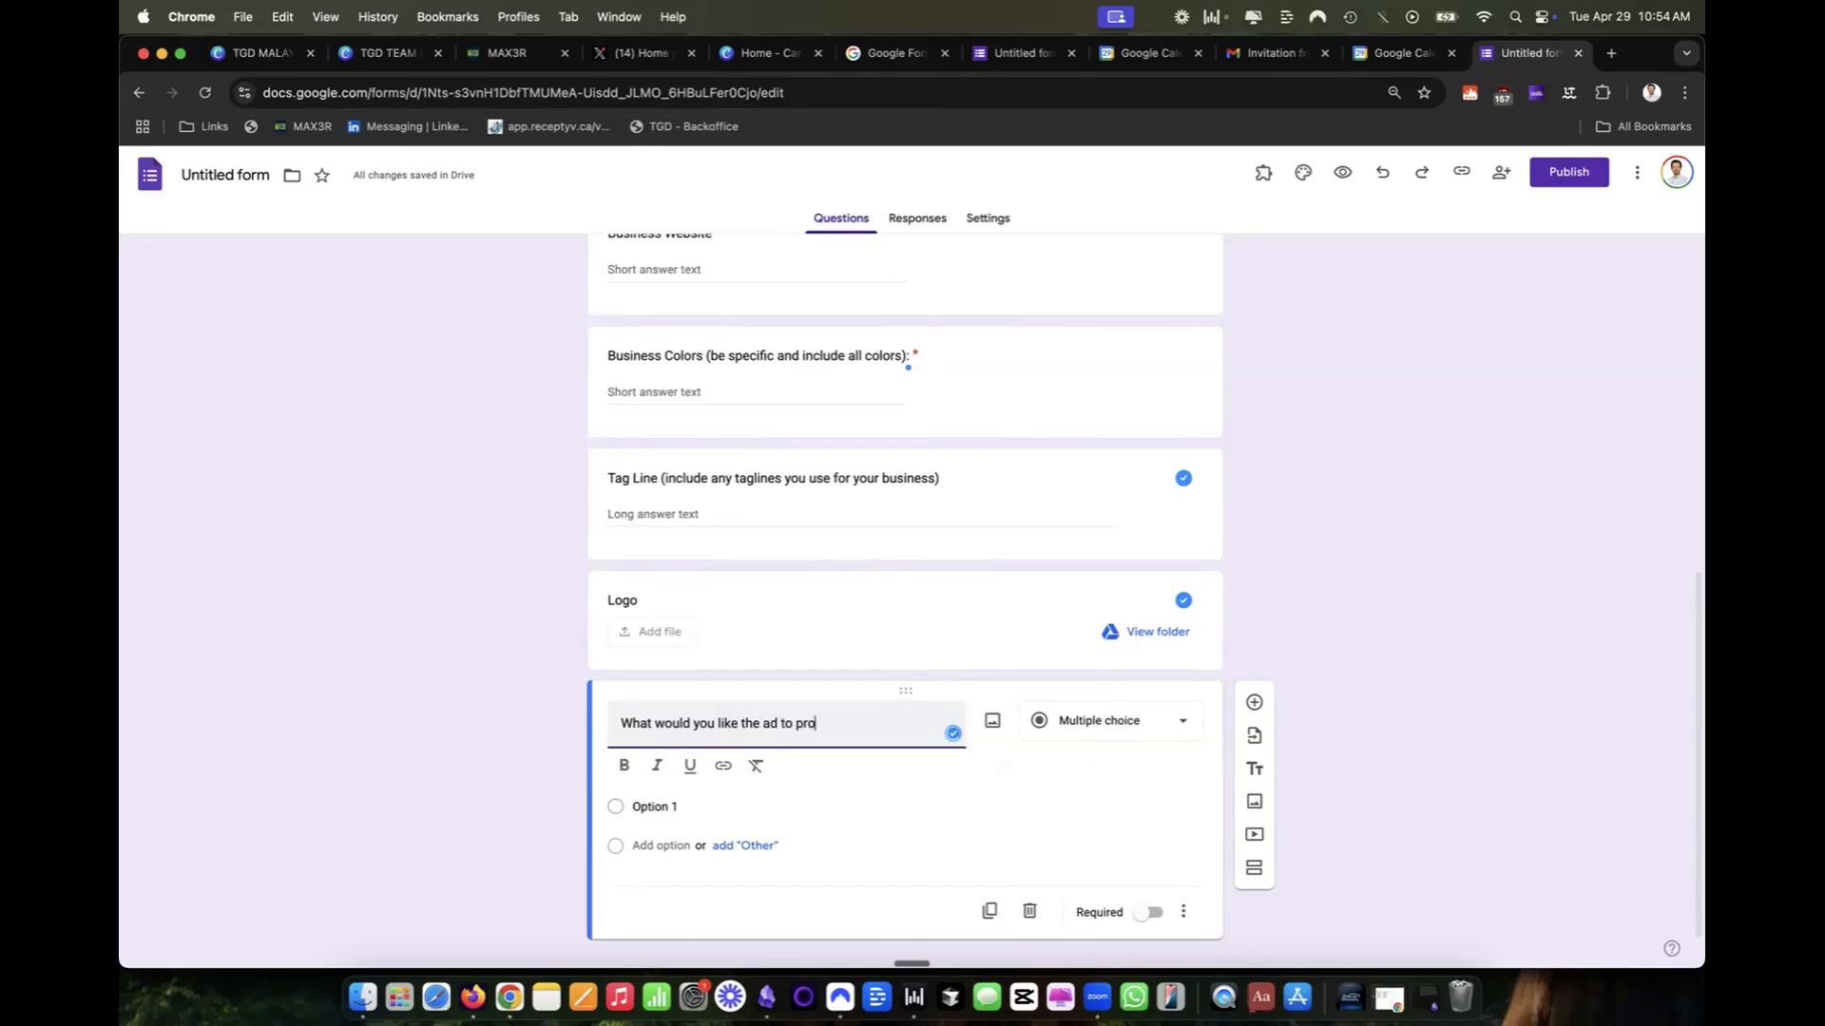
text(mote?)
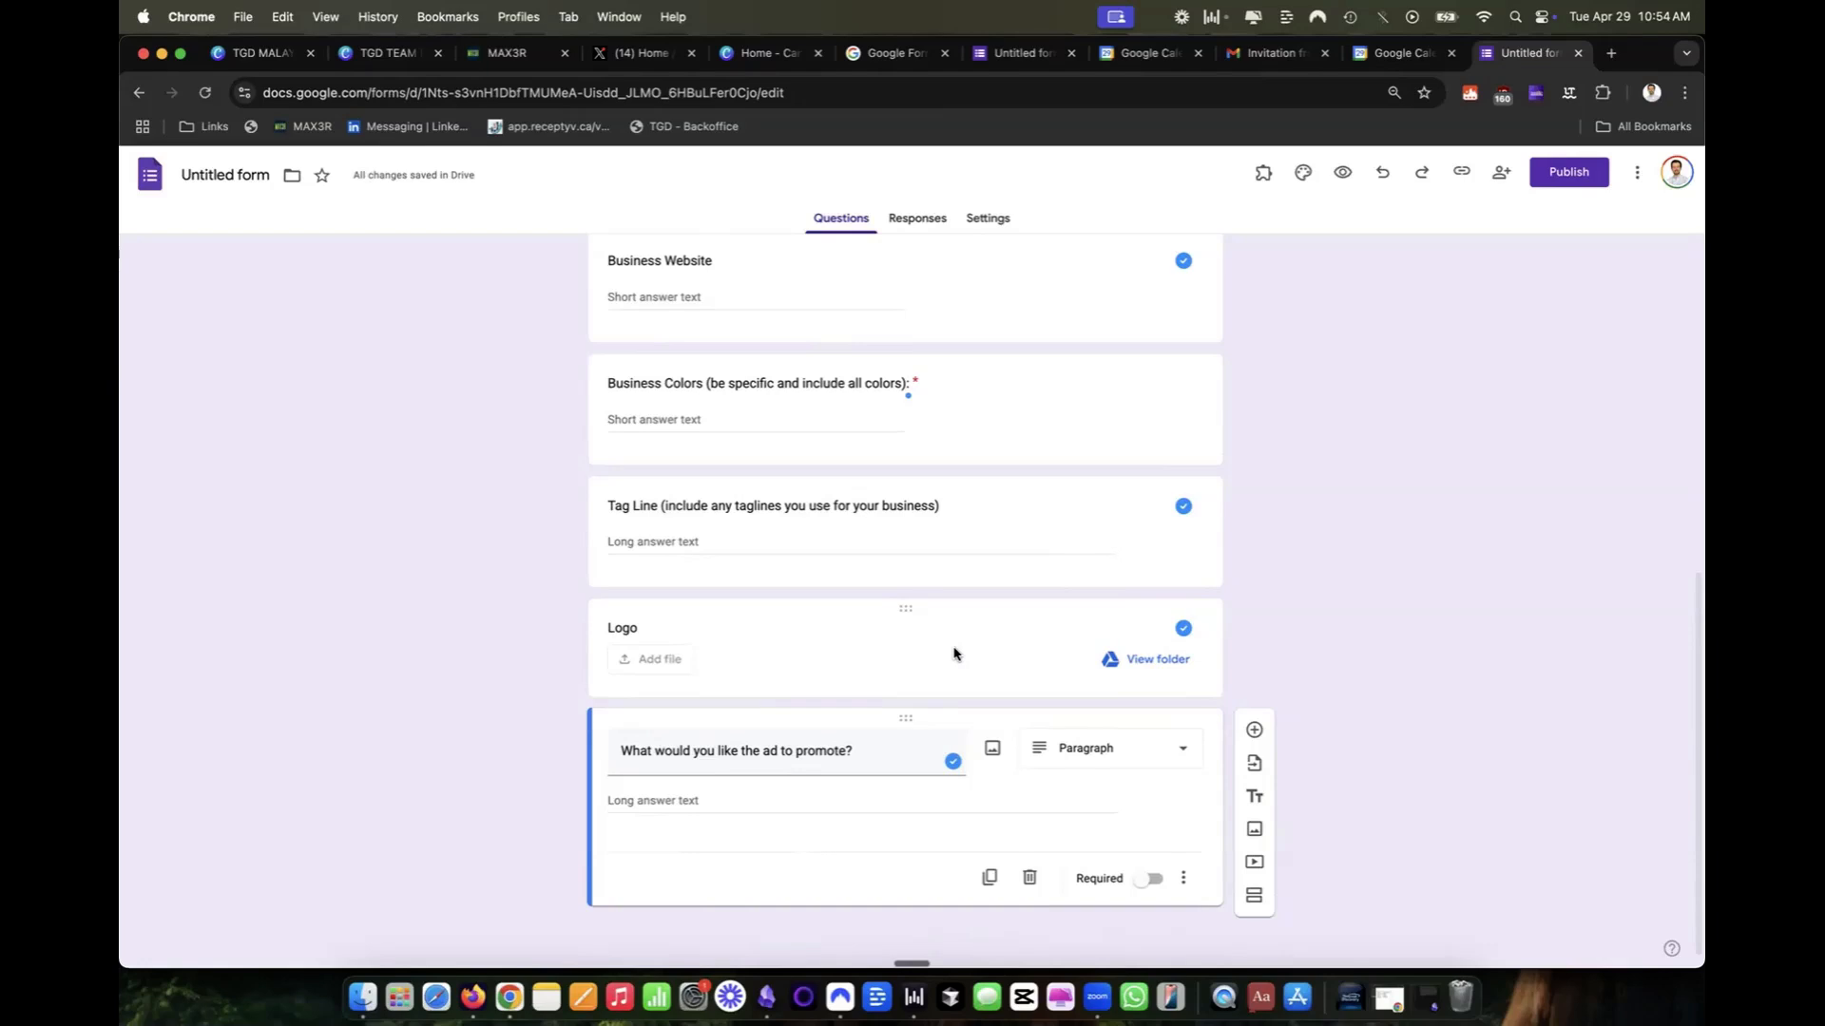
scroll(1161, 499, up, 7)
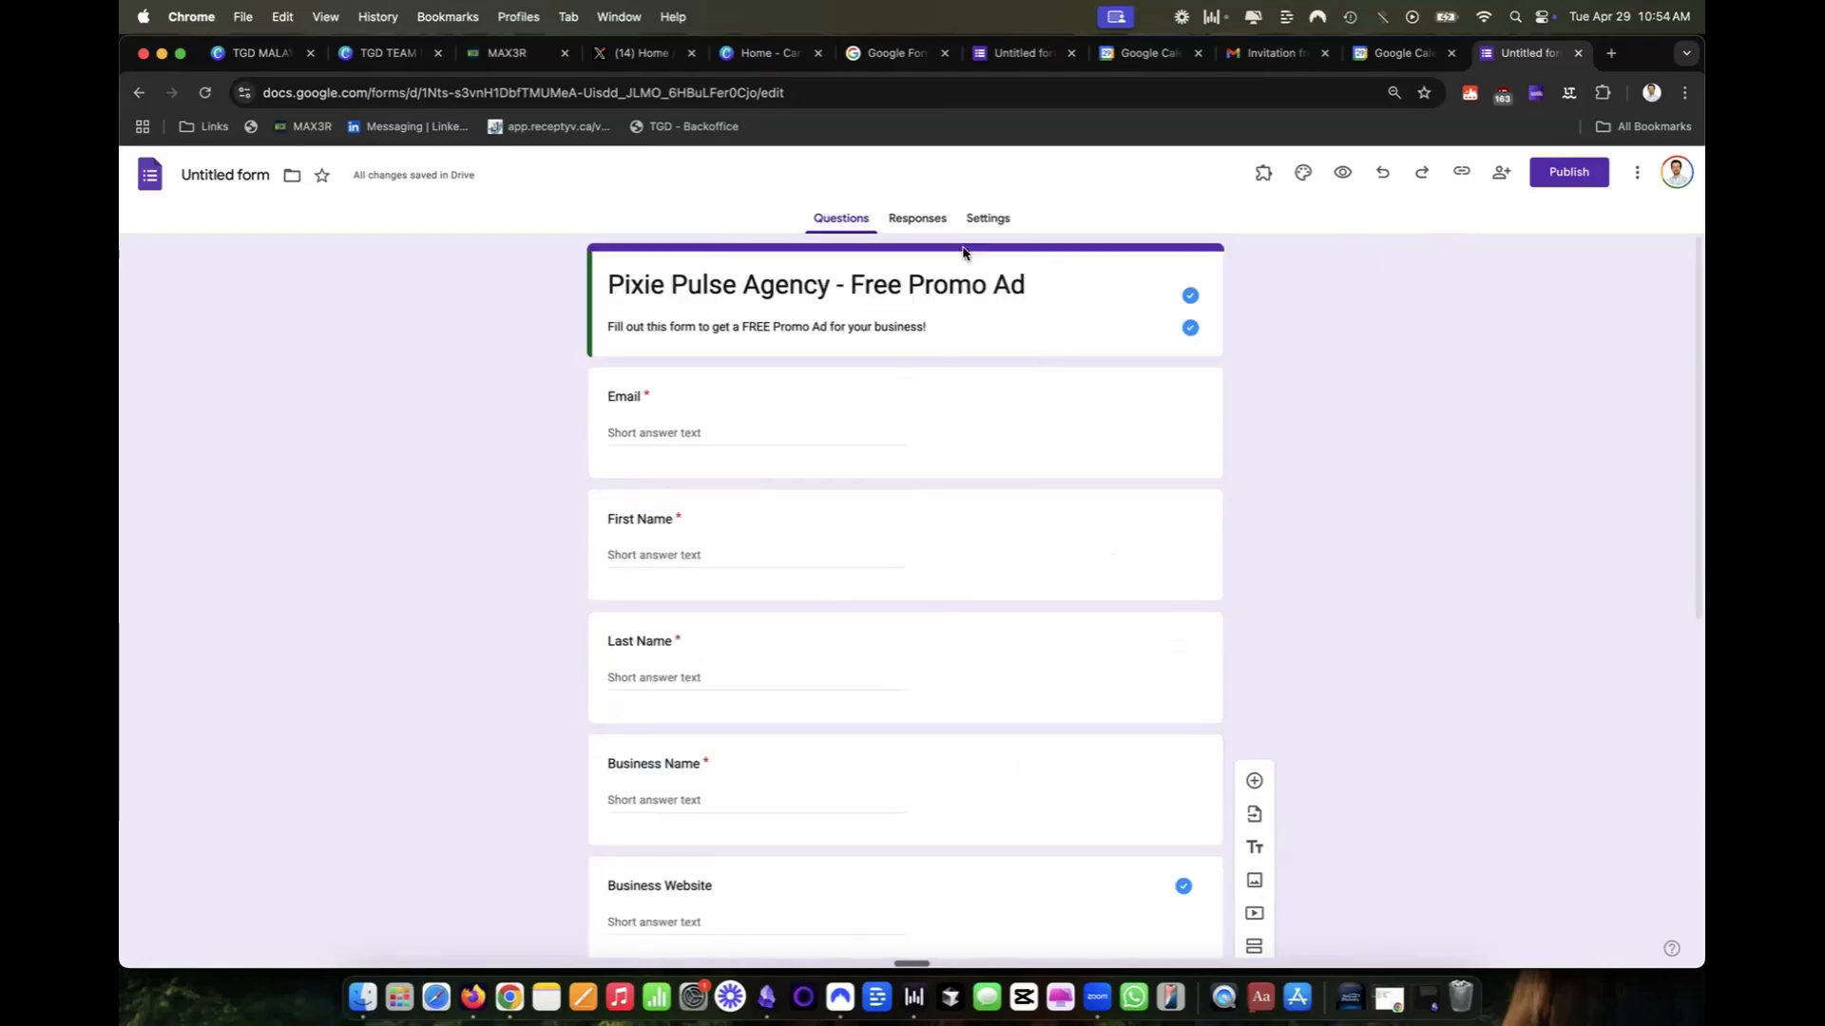
Publish the form so that anyone with the link can respond.
click(1604, 185)
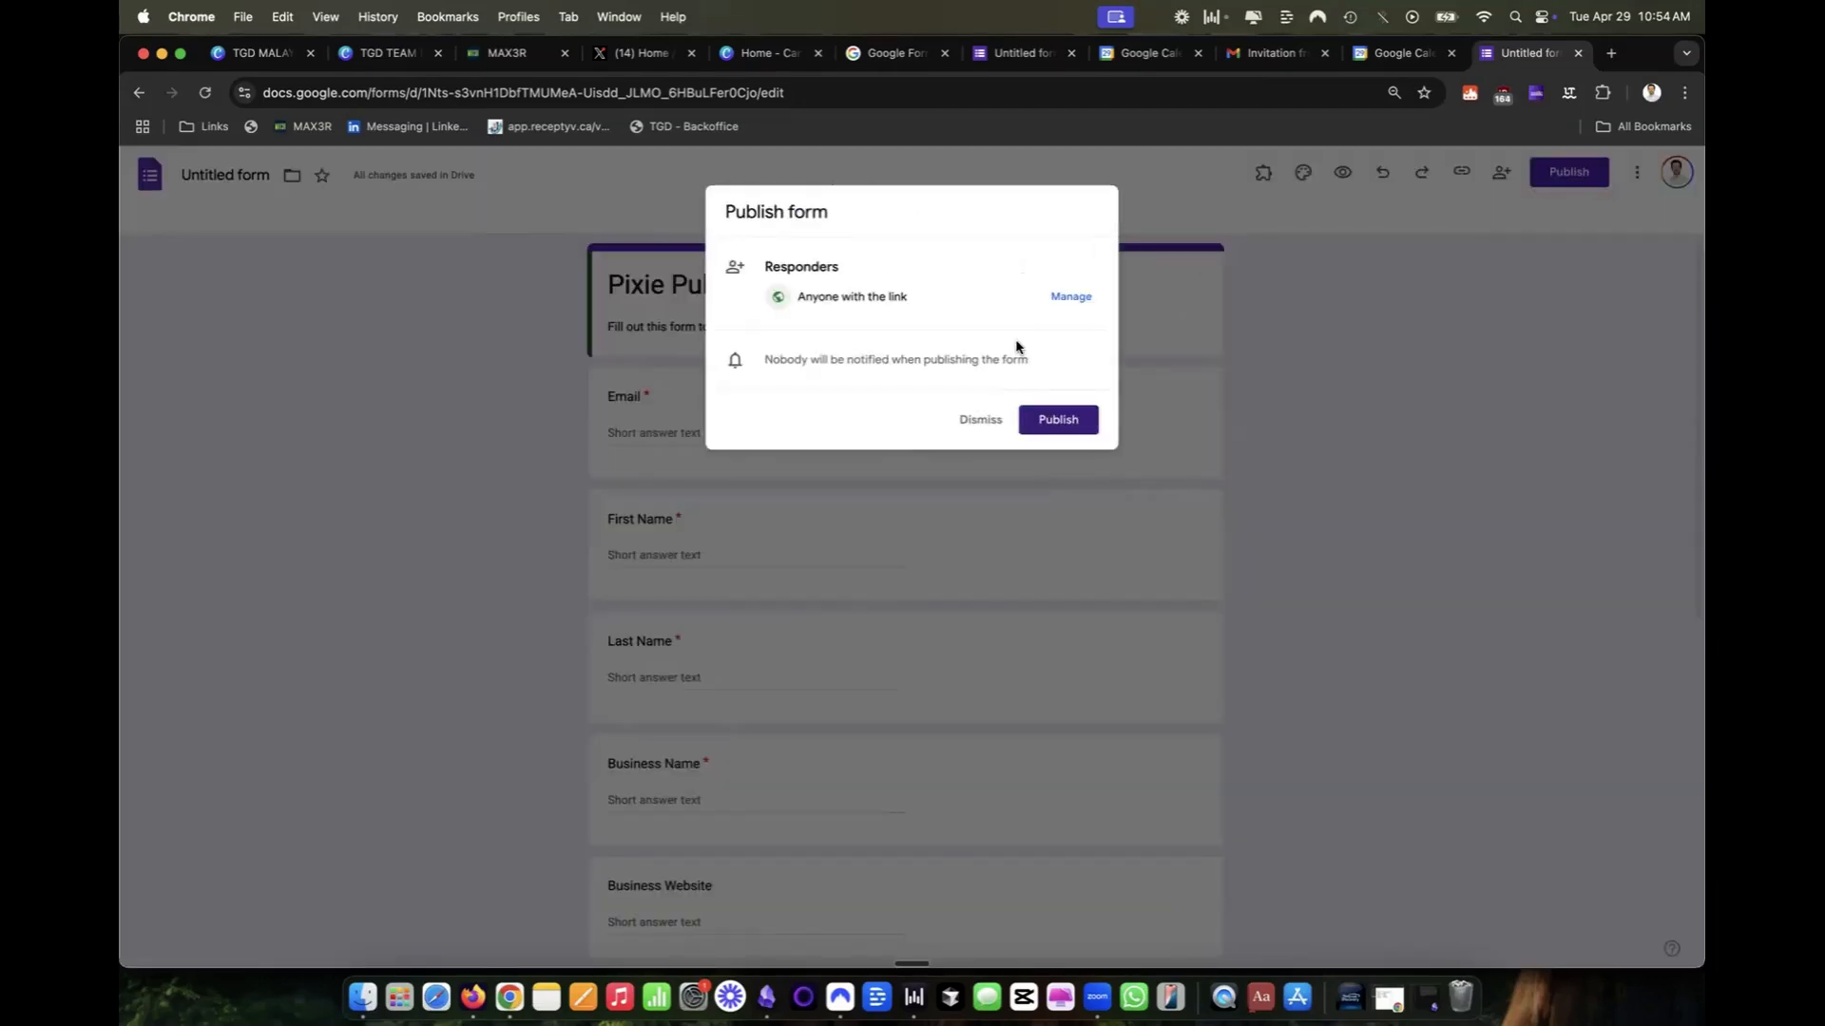
click(976, 430)
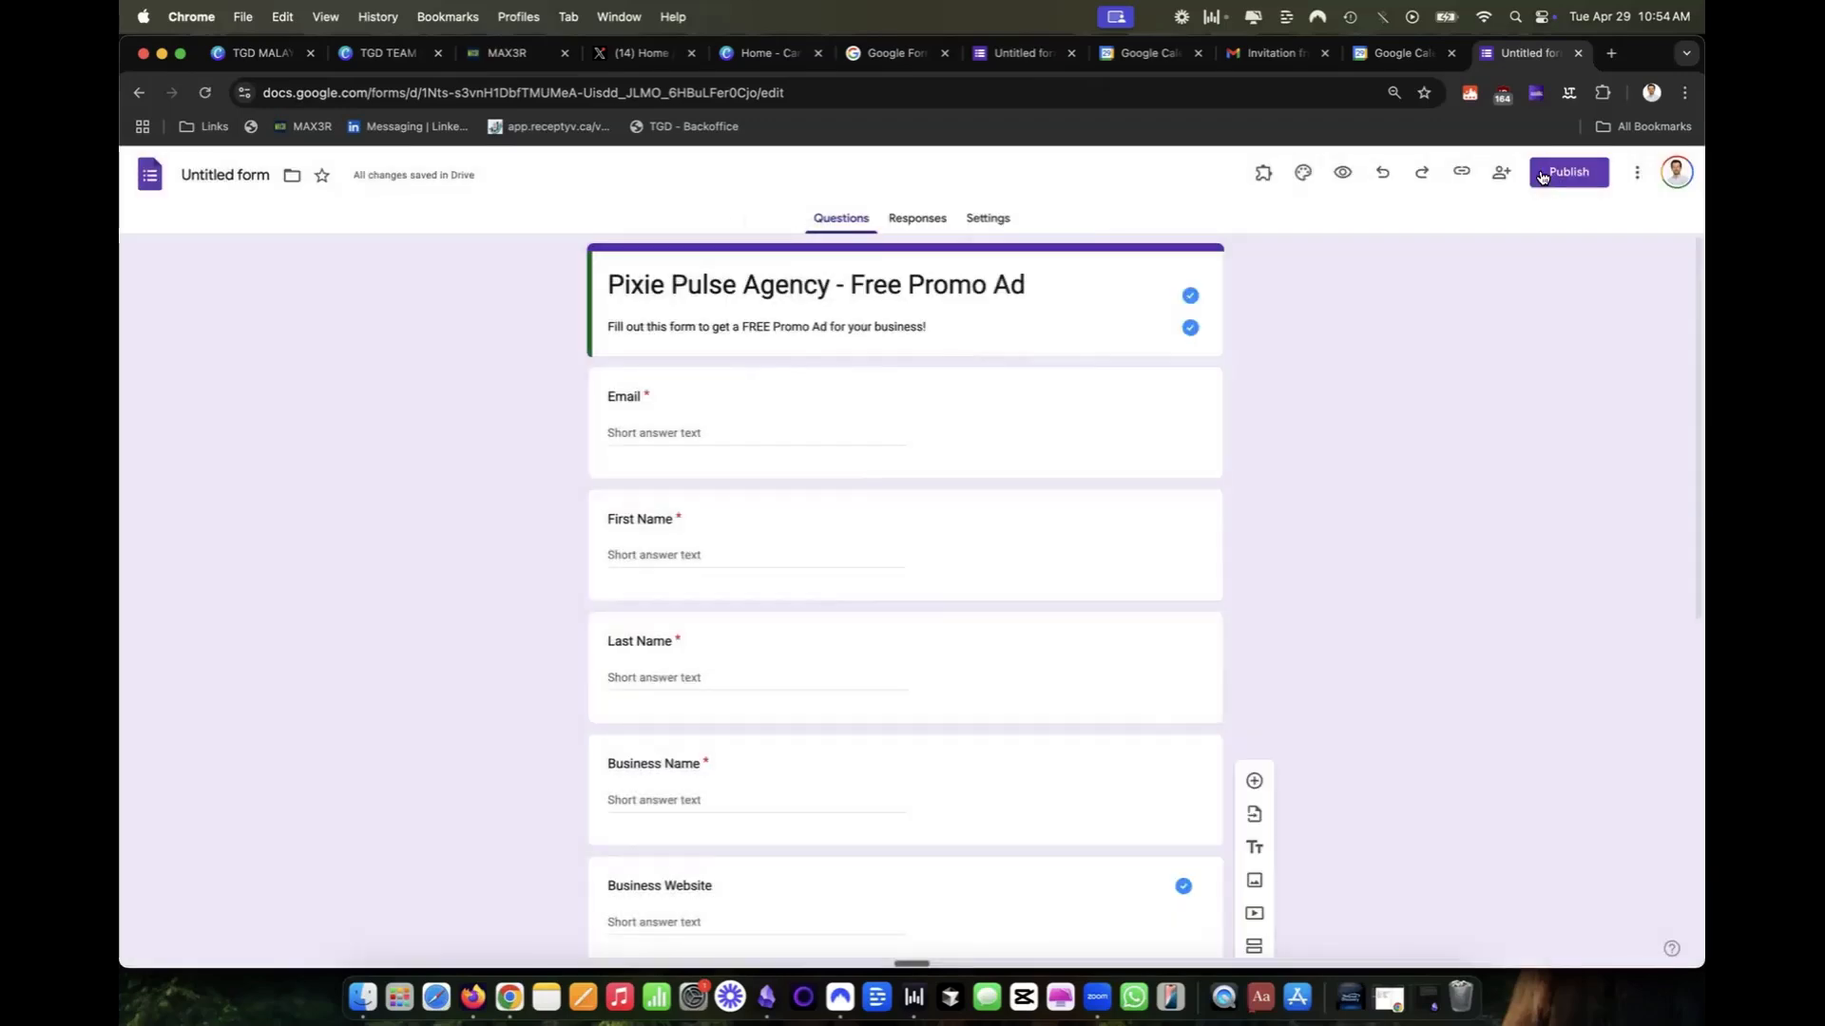
click(1546, 180)
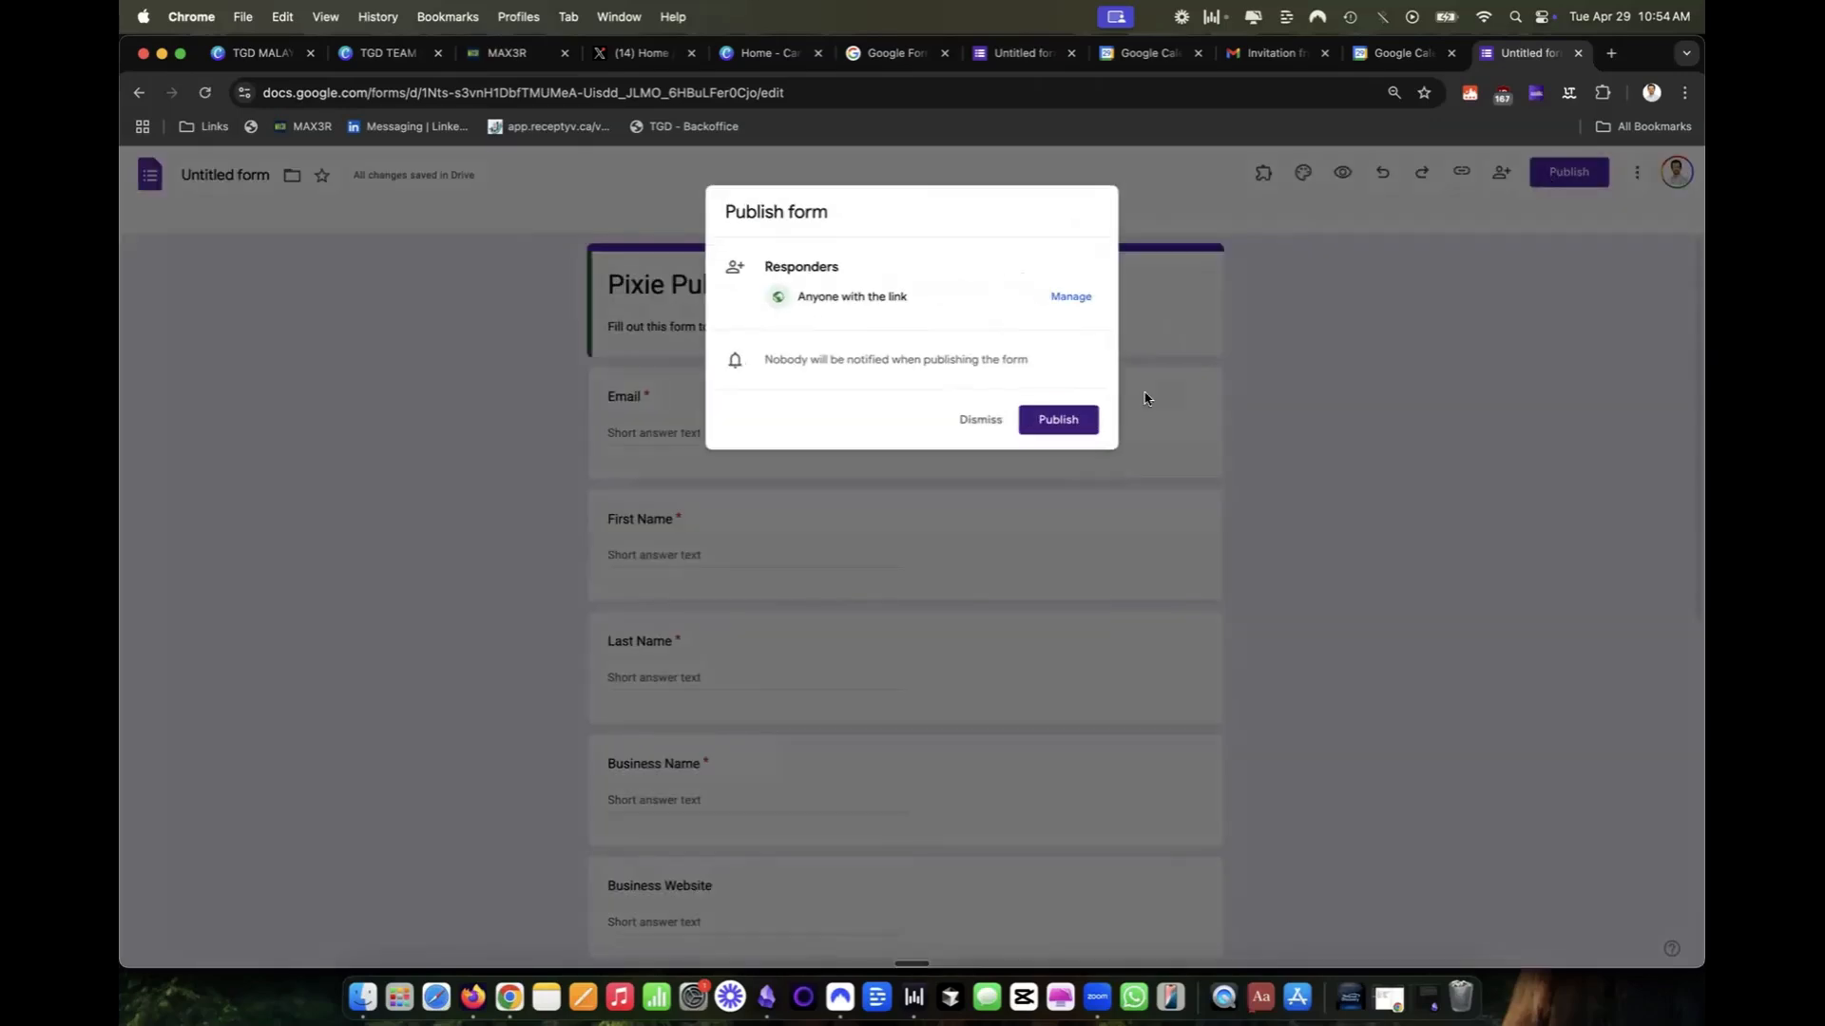
click(1069, 424)
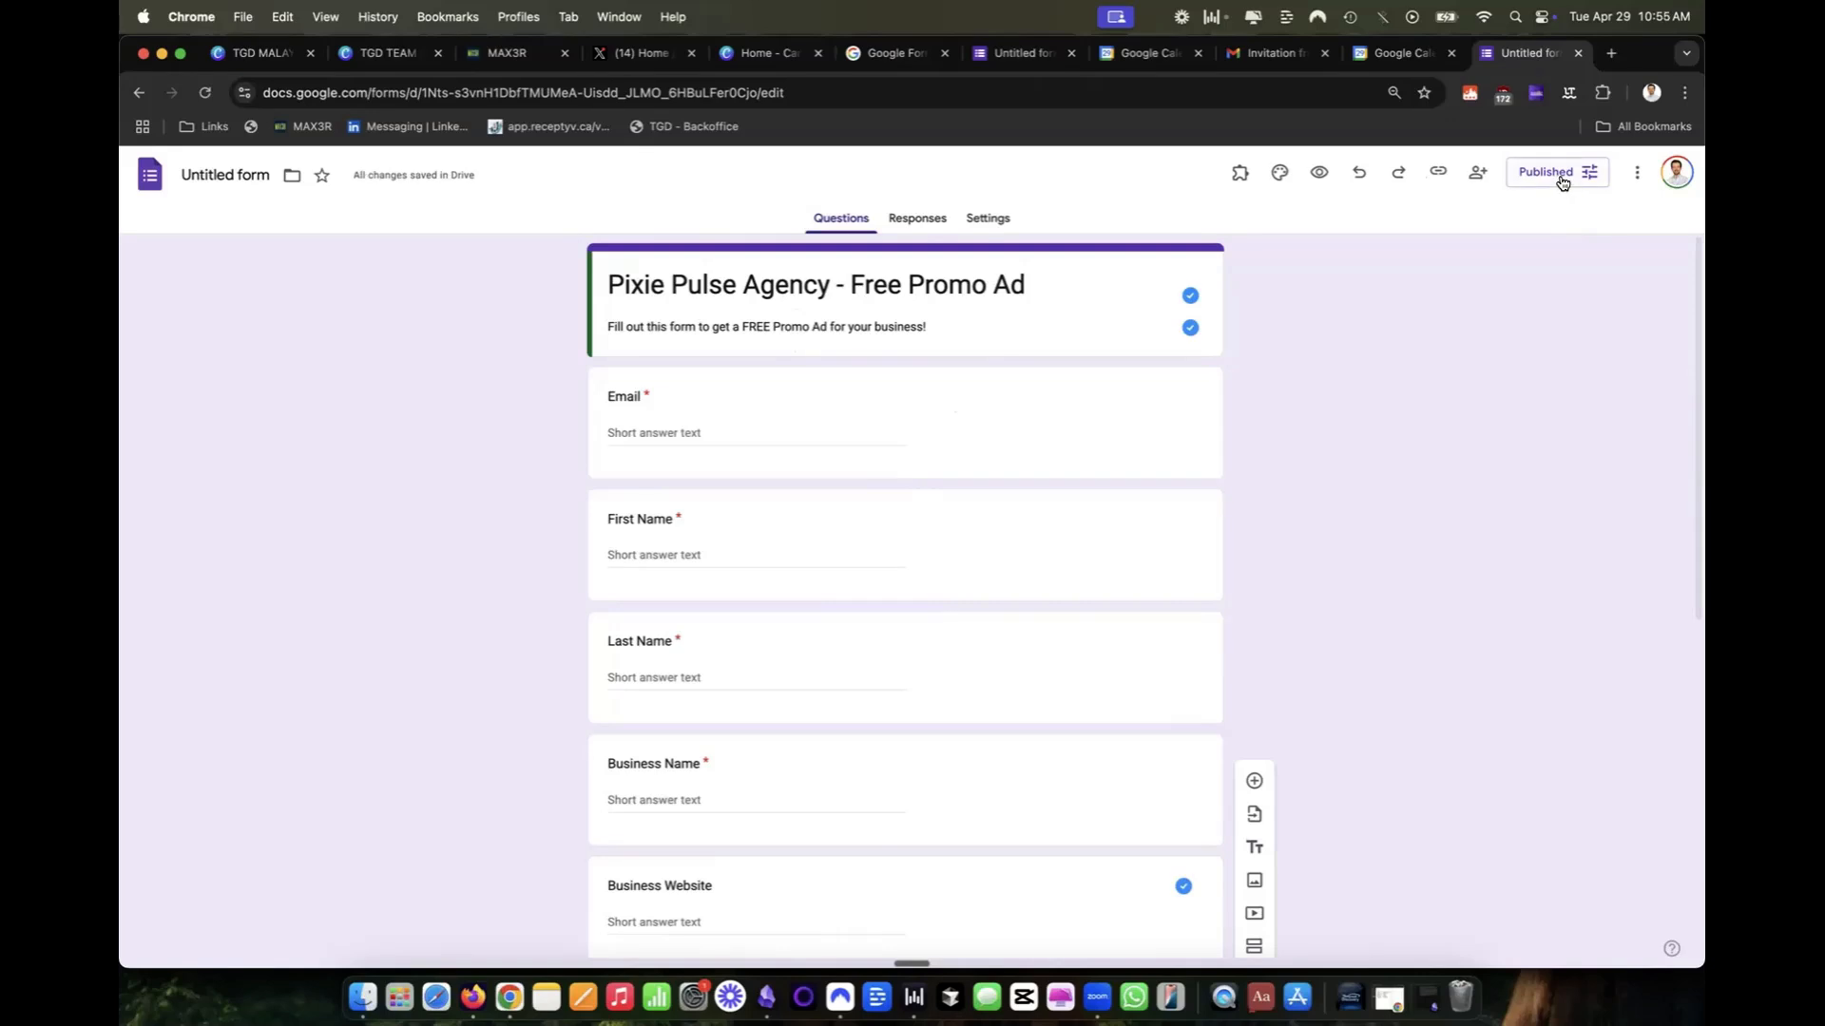
Copy the published form's responder link as a shortened URL.
click(1558, 178)
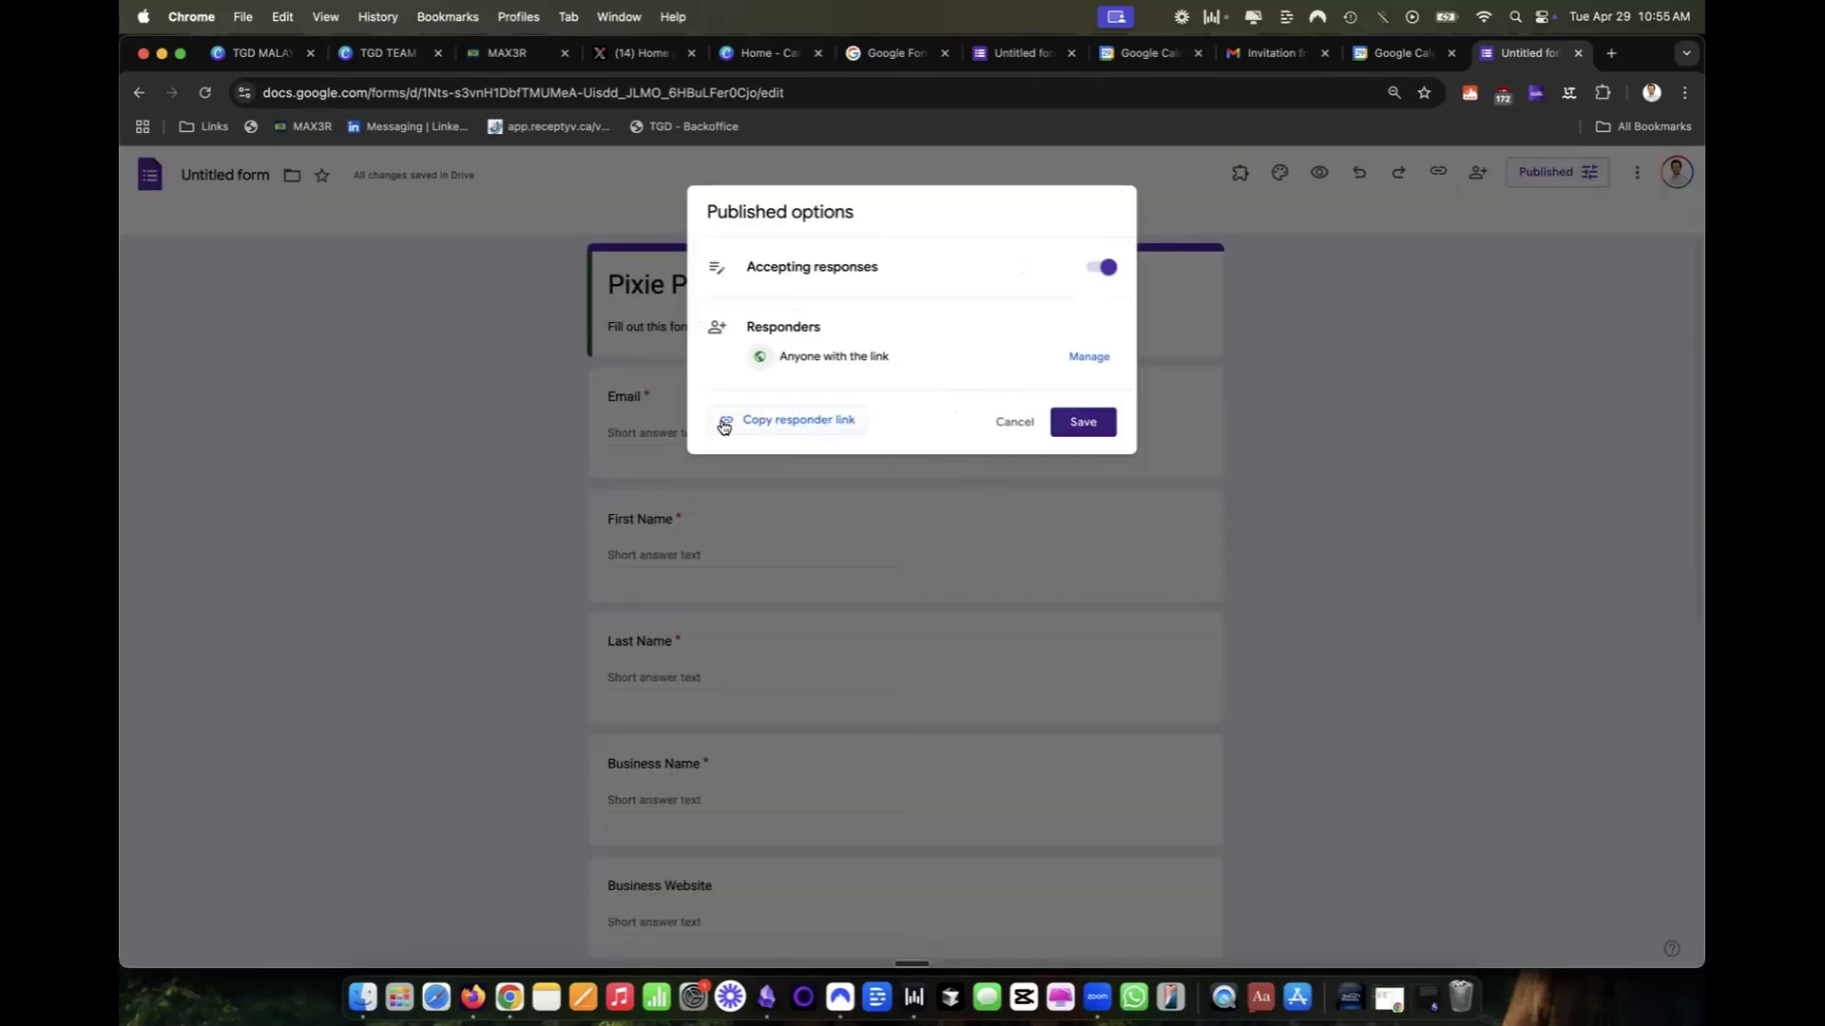
click(792, 432)
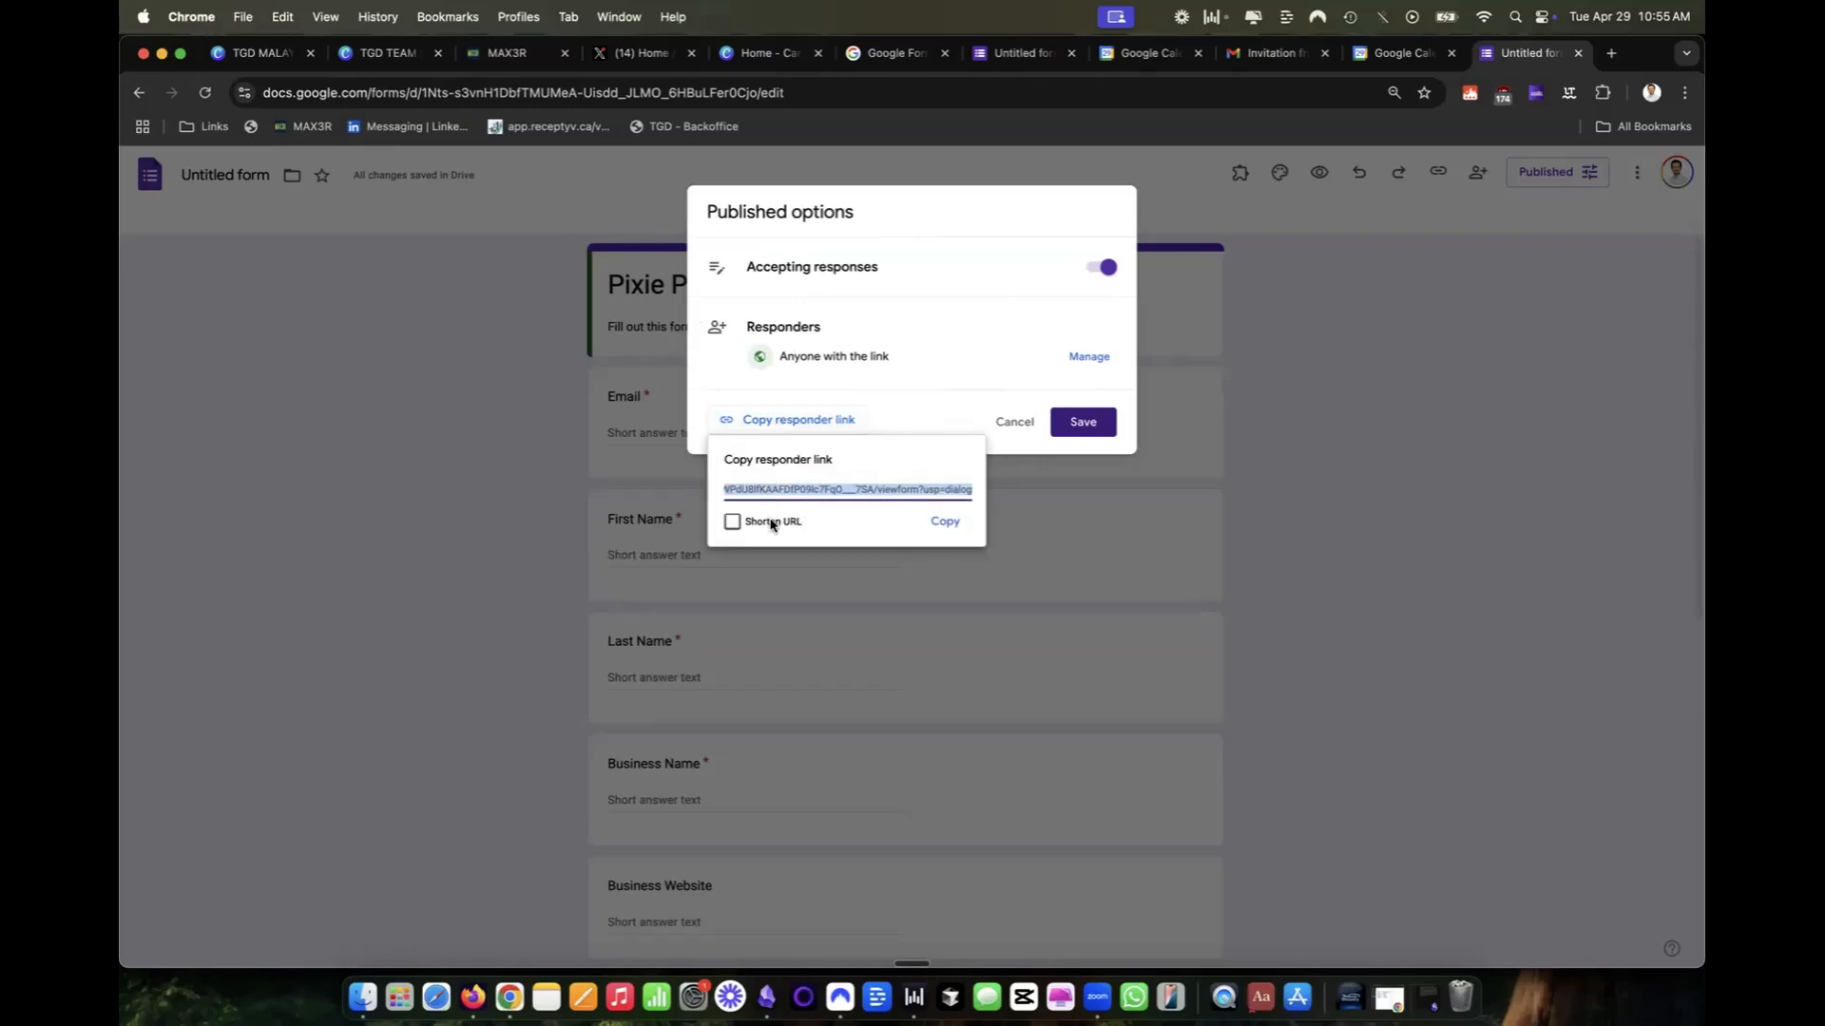
click(772, 524)
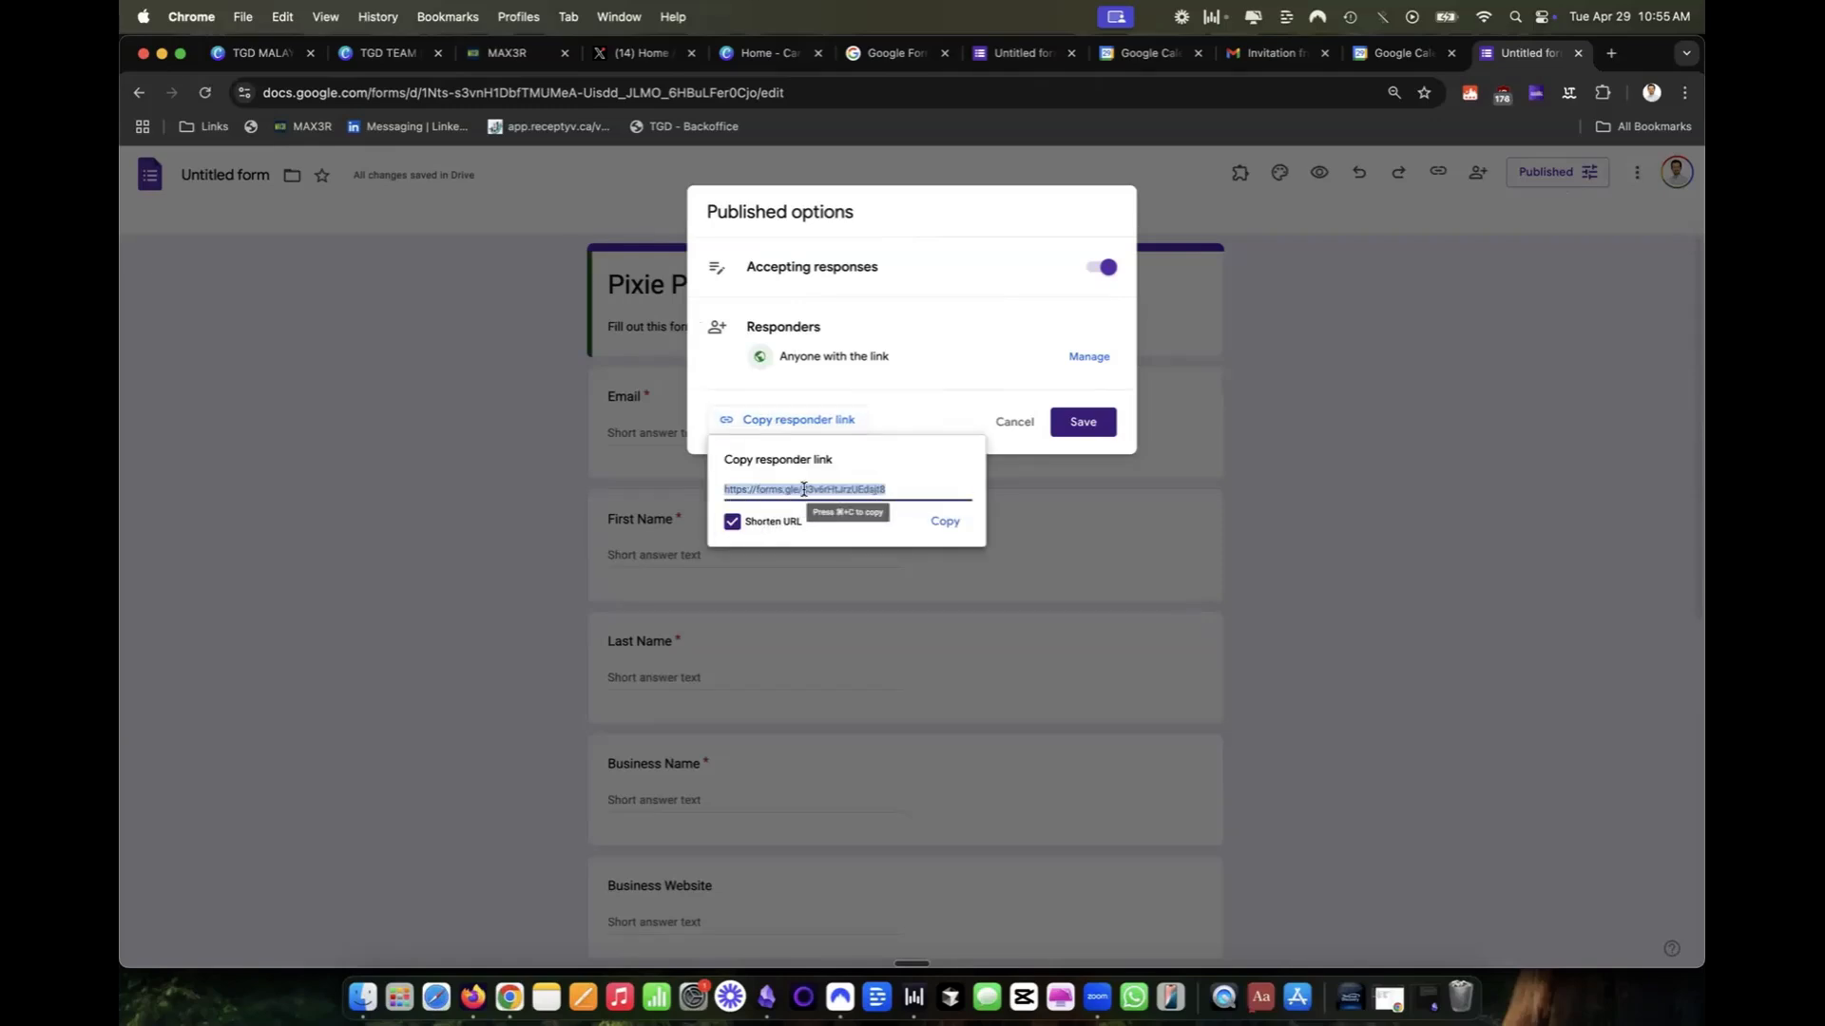
key(super+c)
Open the copied responder link in a new browser tab and review the live form from title to submit area.
click(1611, 53)
key(super+v)
key(Return)
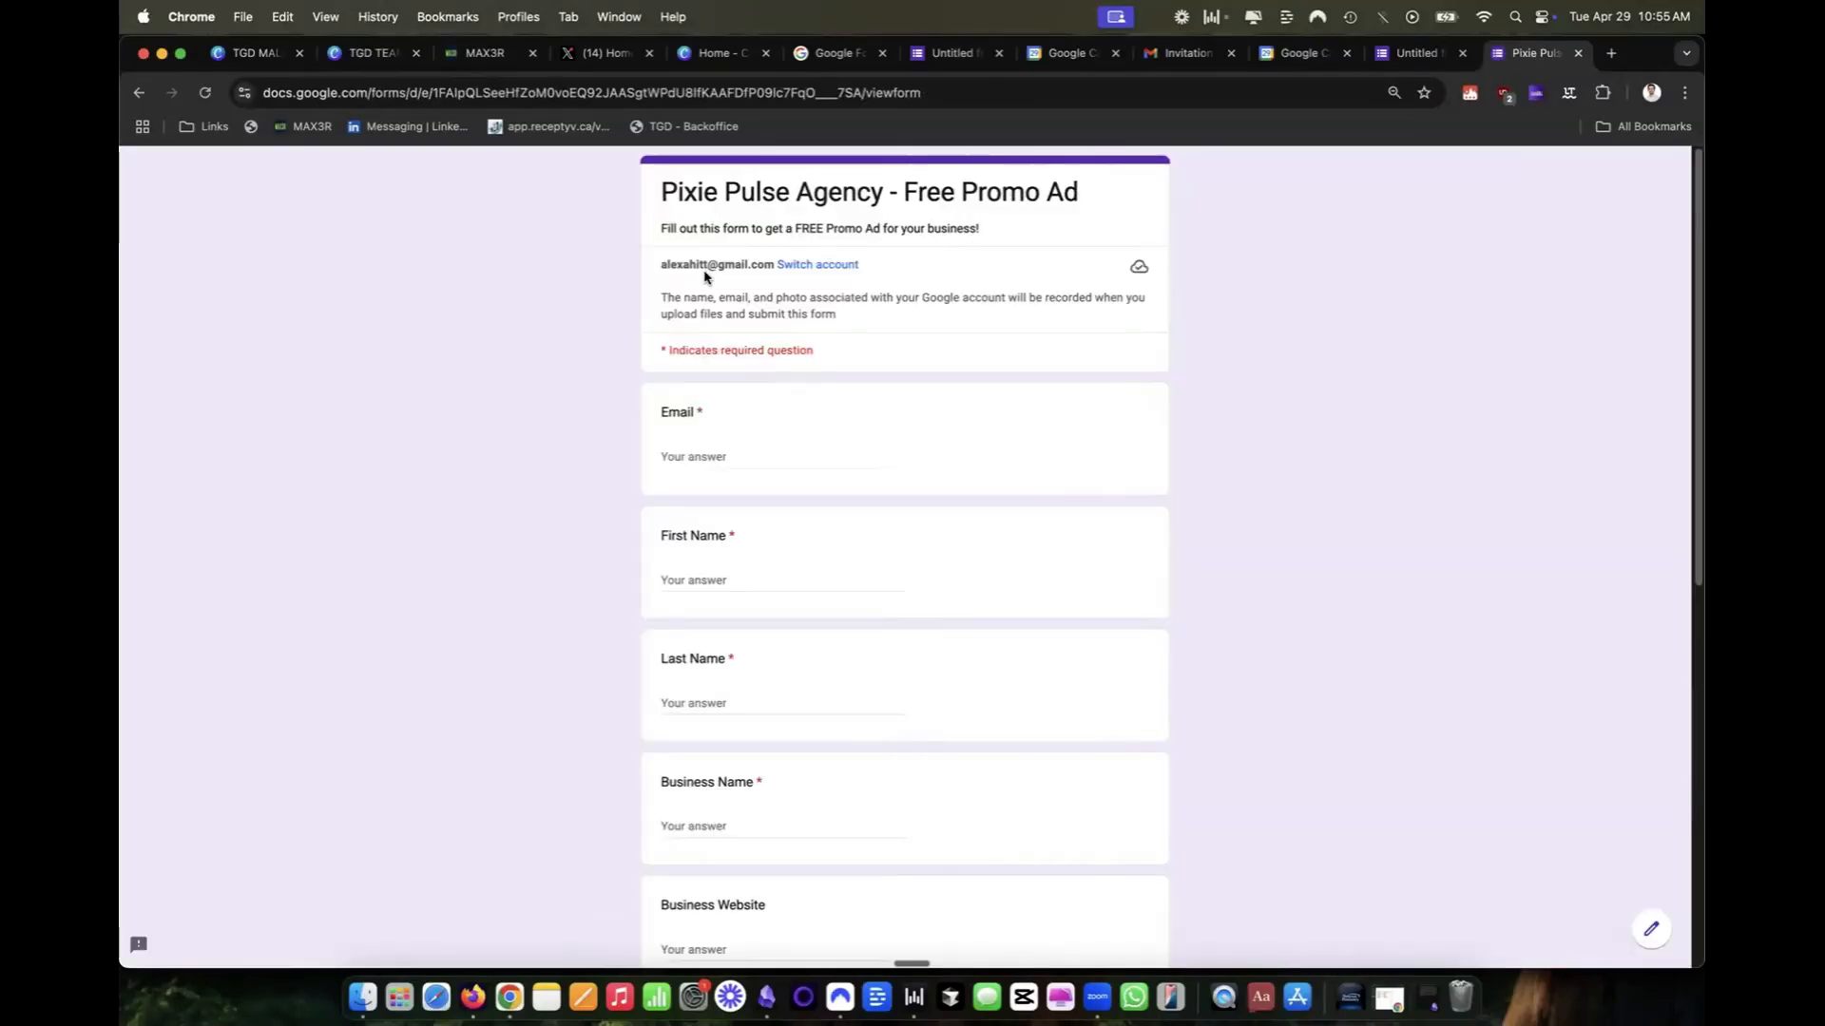
scroll(708, 285, down, 7)
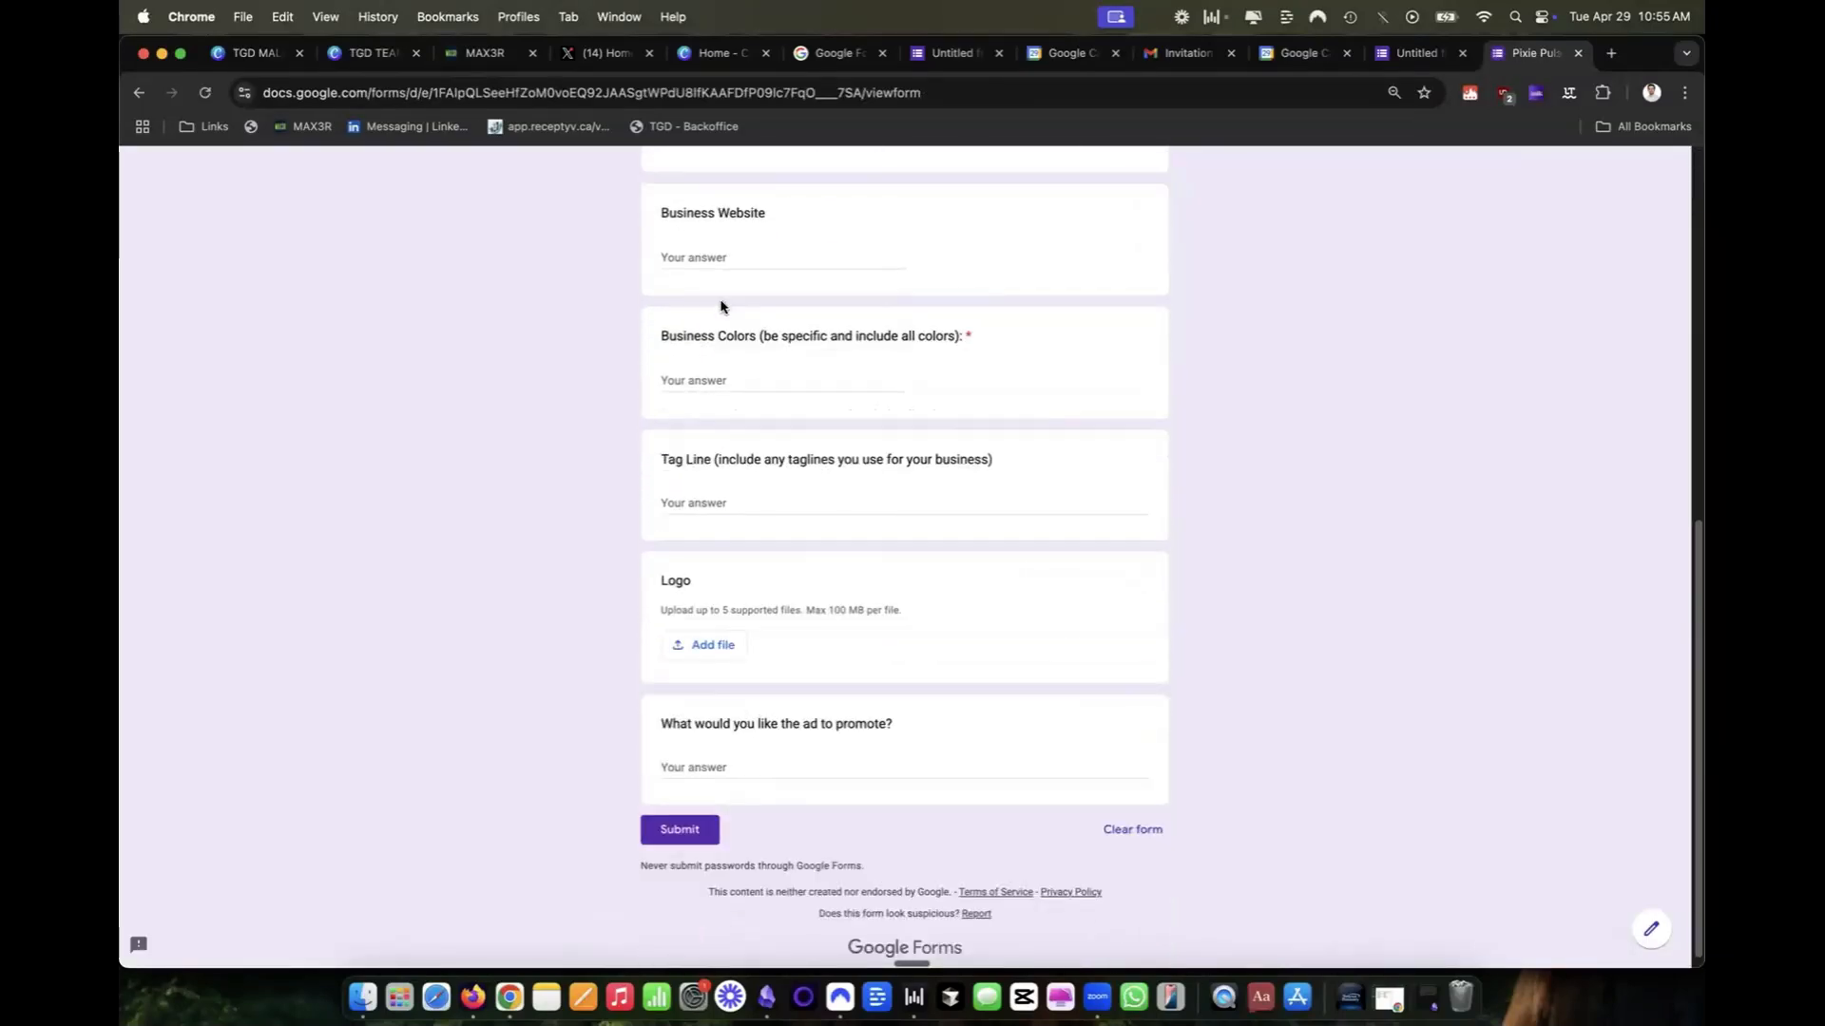
scroll(737, 326, up, 10)
double_click(568, 96)
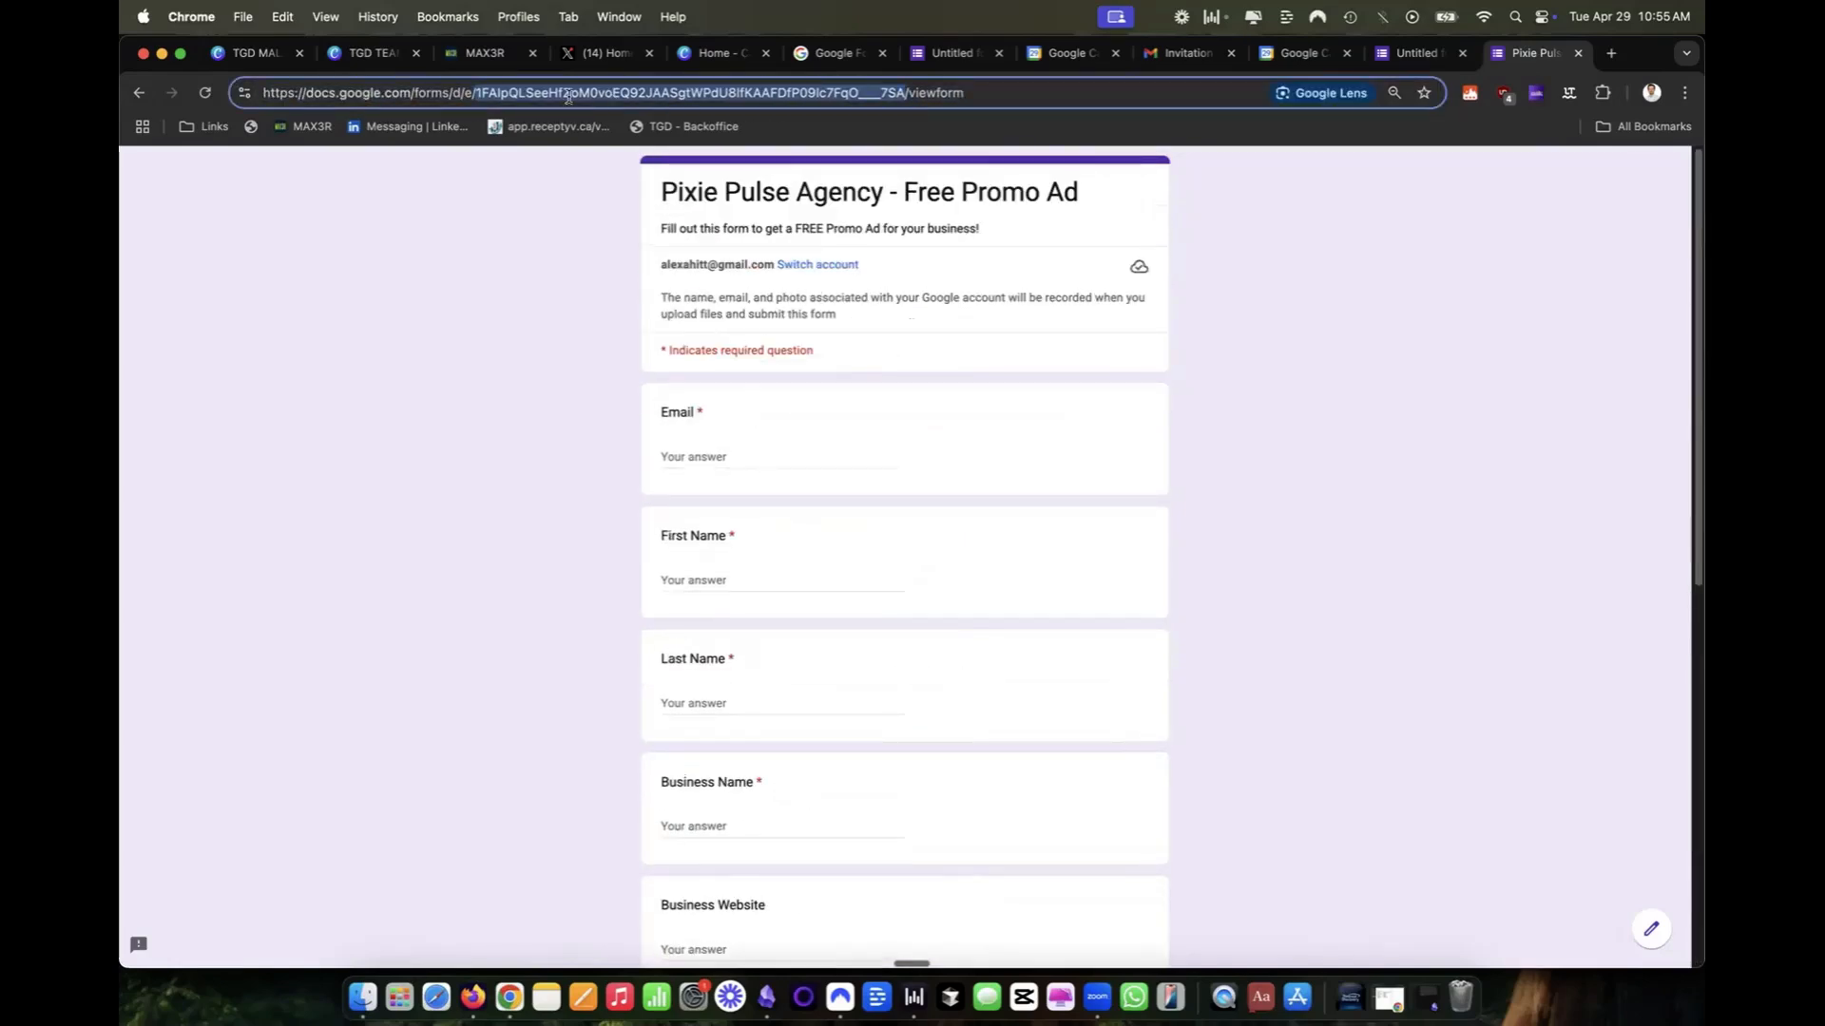
Return to the form editor, dismiss the published options and rename the untitled form file "Pixie Pulse Agency - Free Promo Ad".
click(1415, 53)
click(1309, 410)
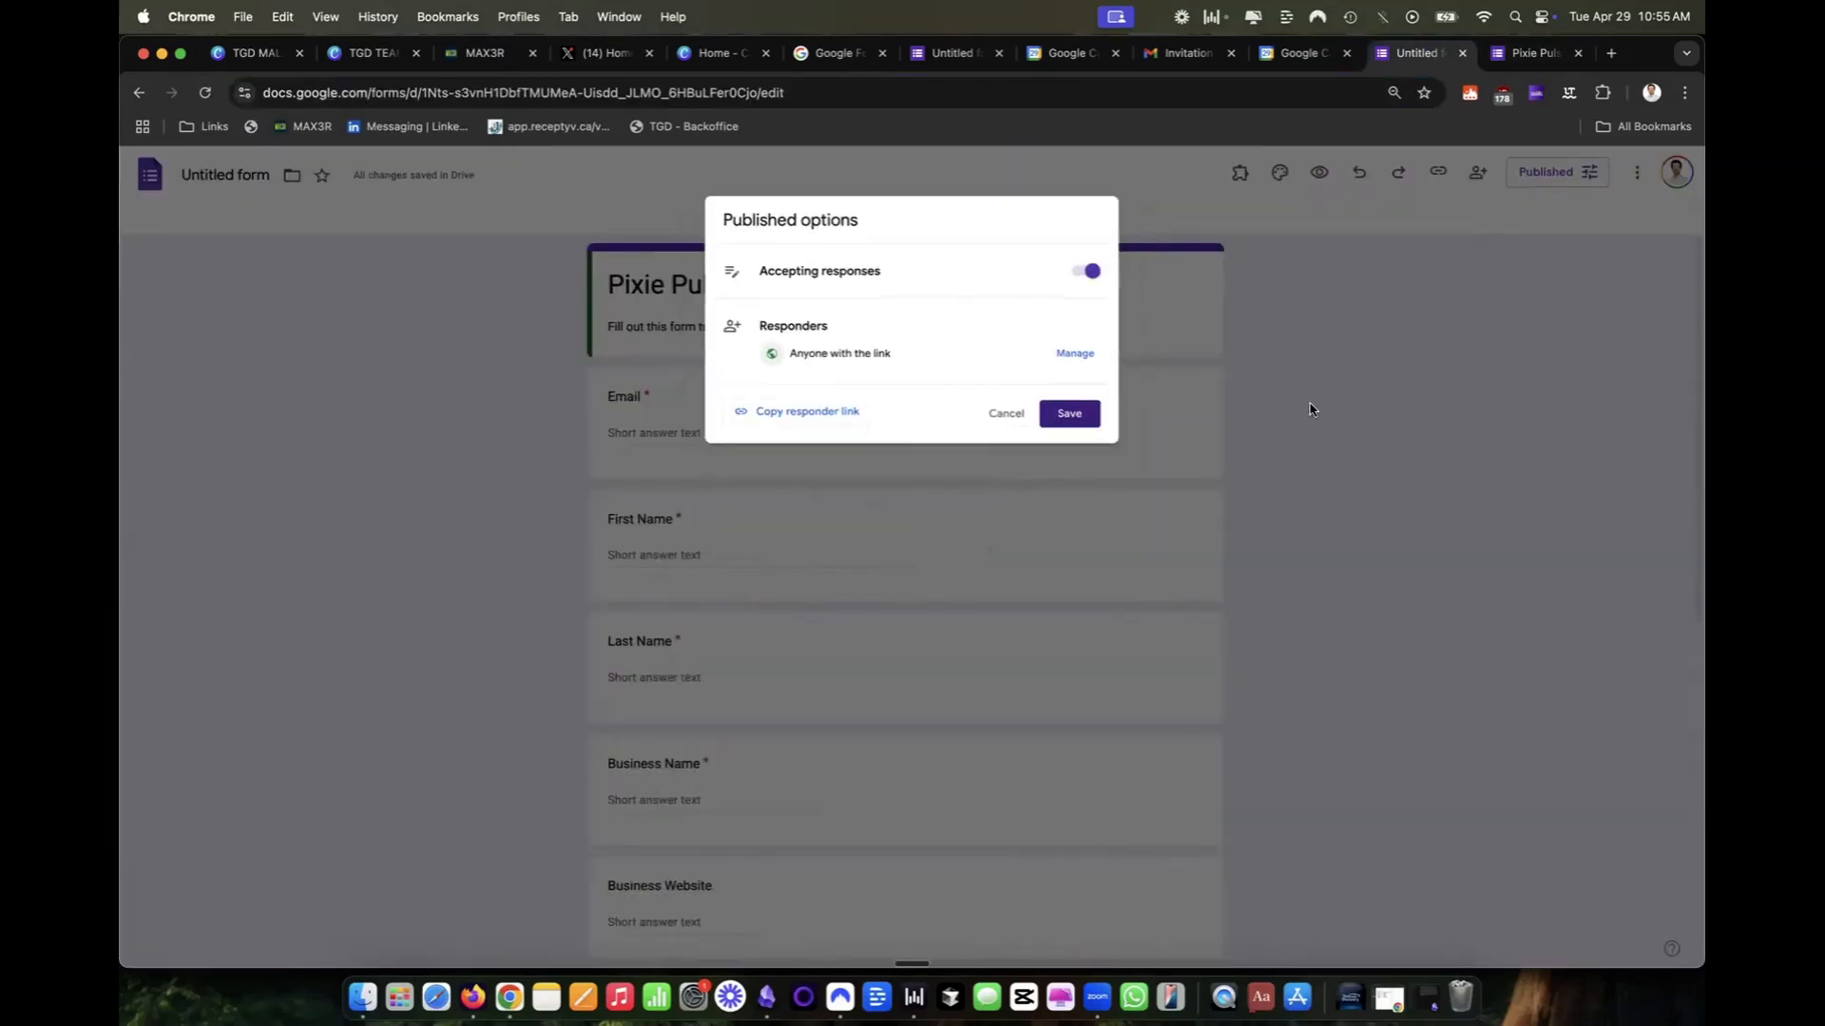
click(1310, 409)
click(253, 174)
click(267, 207)
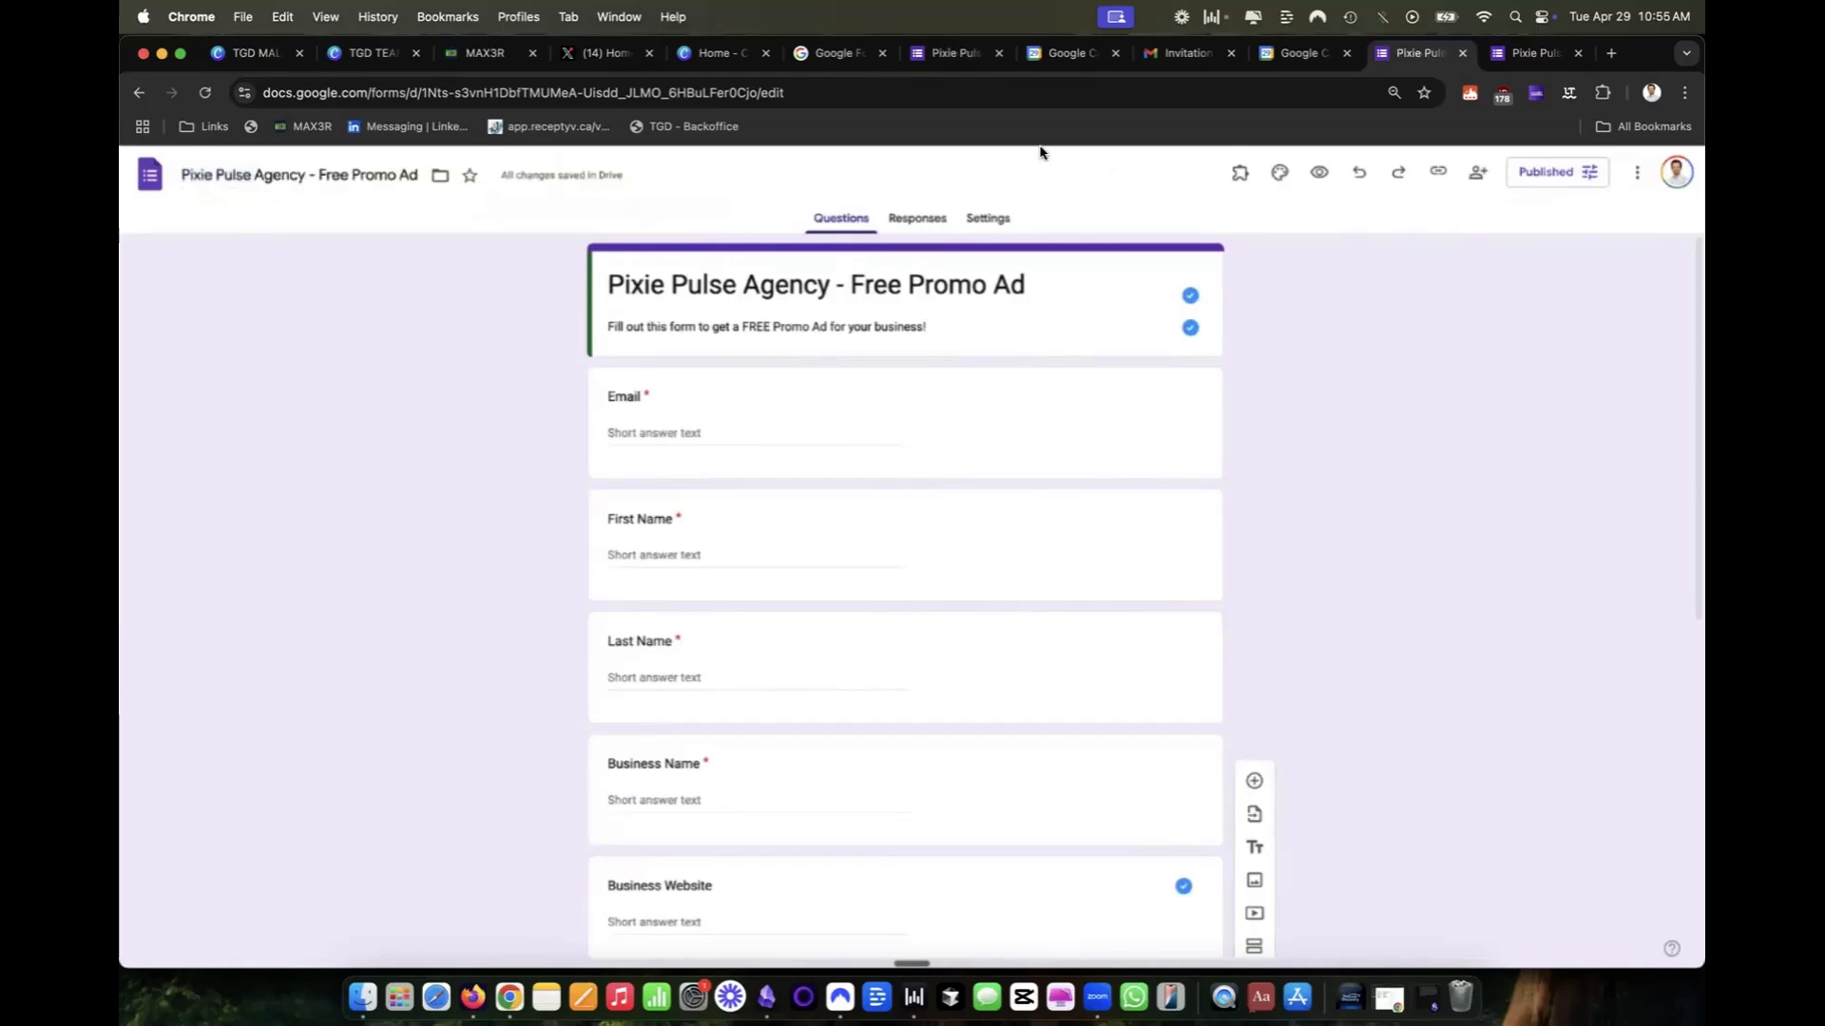
Link the form's responses to a new spreadsheet under the suggested name.
click(936, 227)
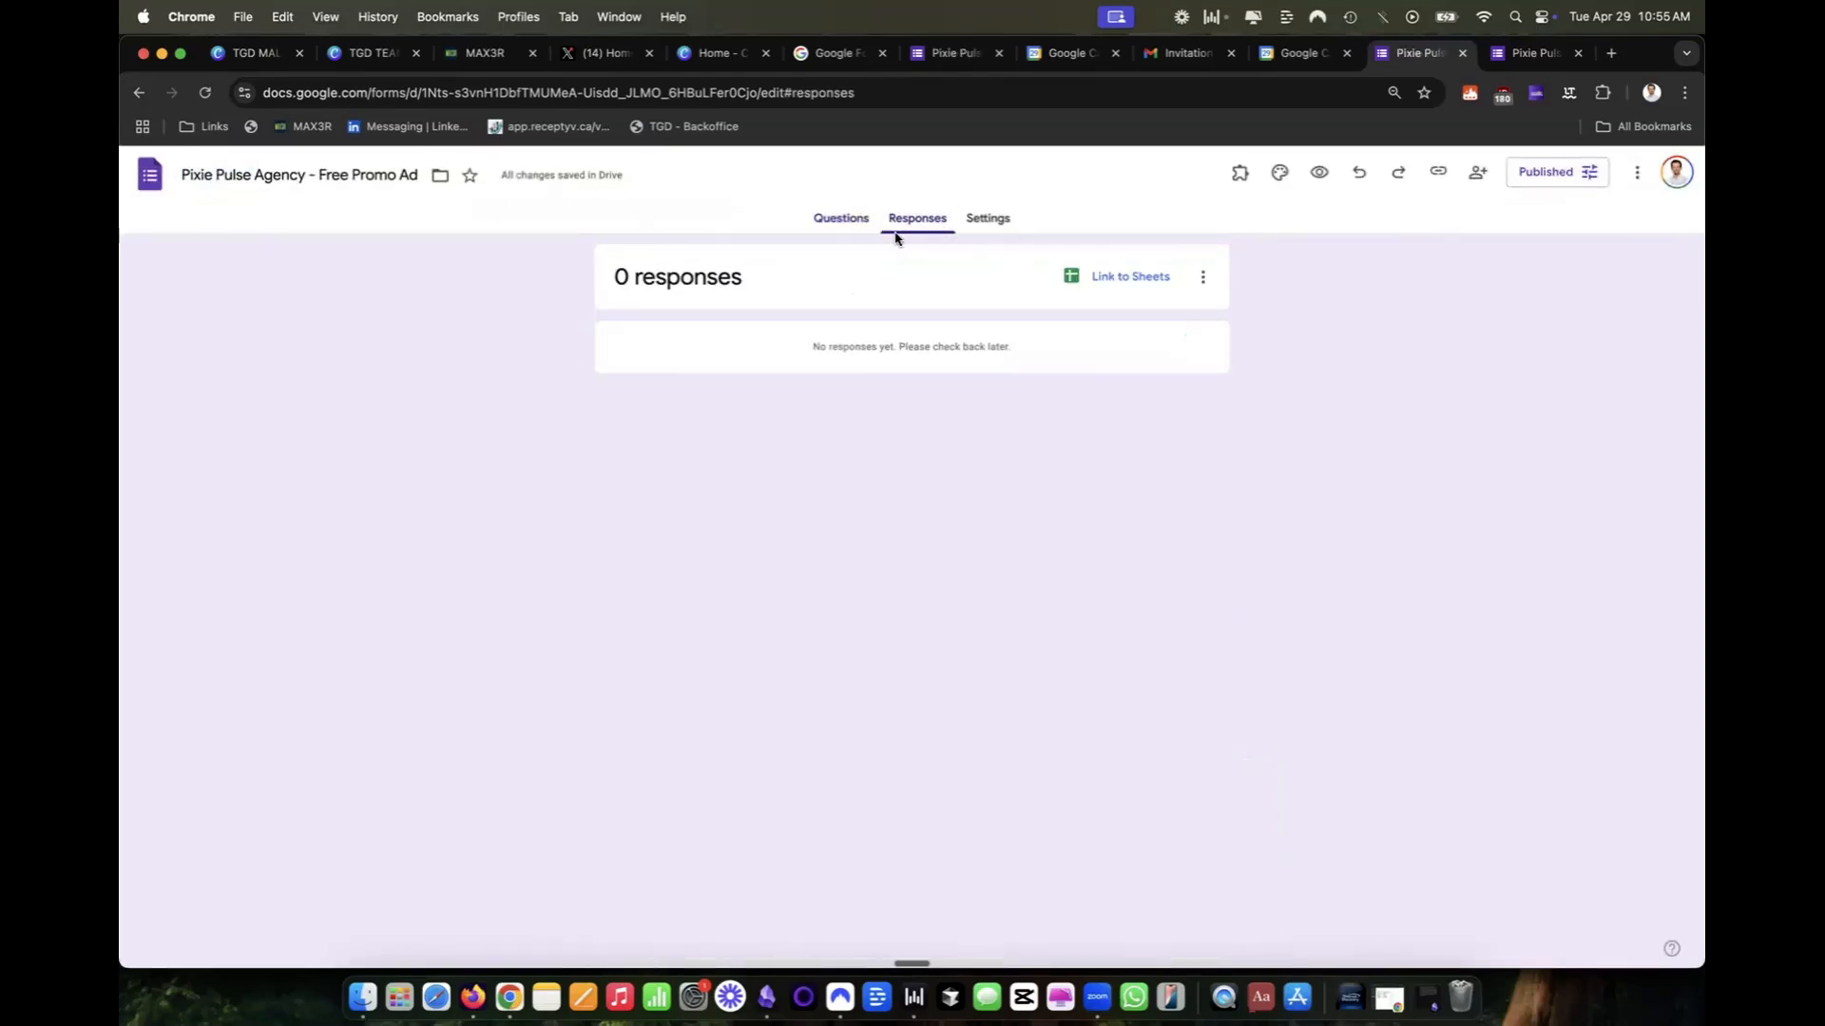
click(1115, 286)
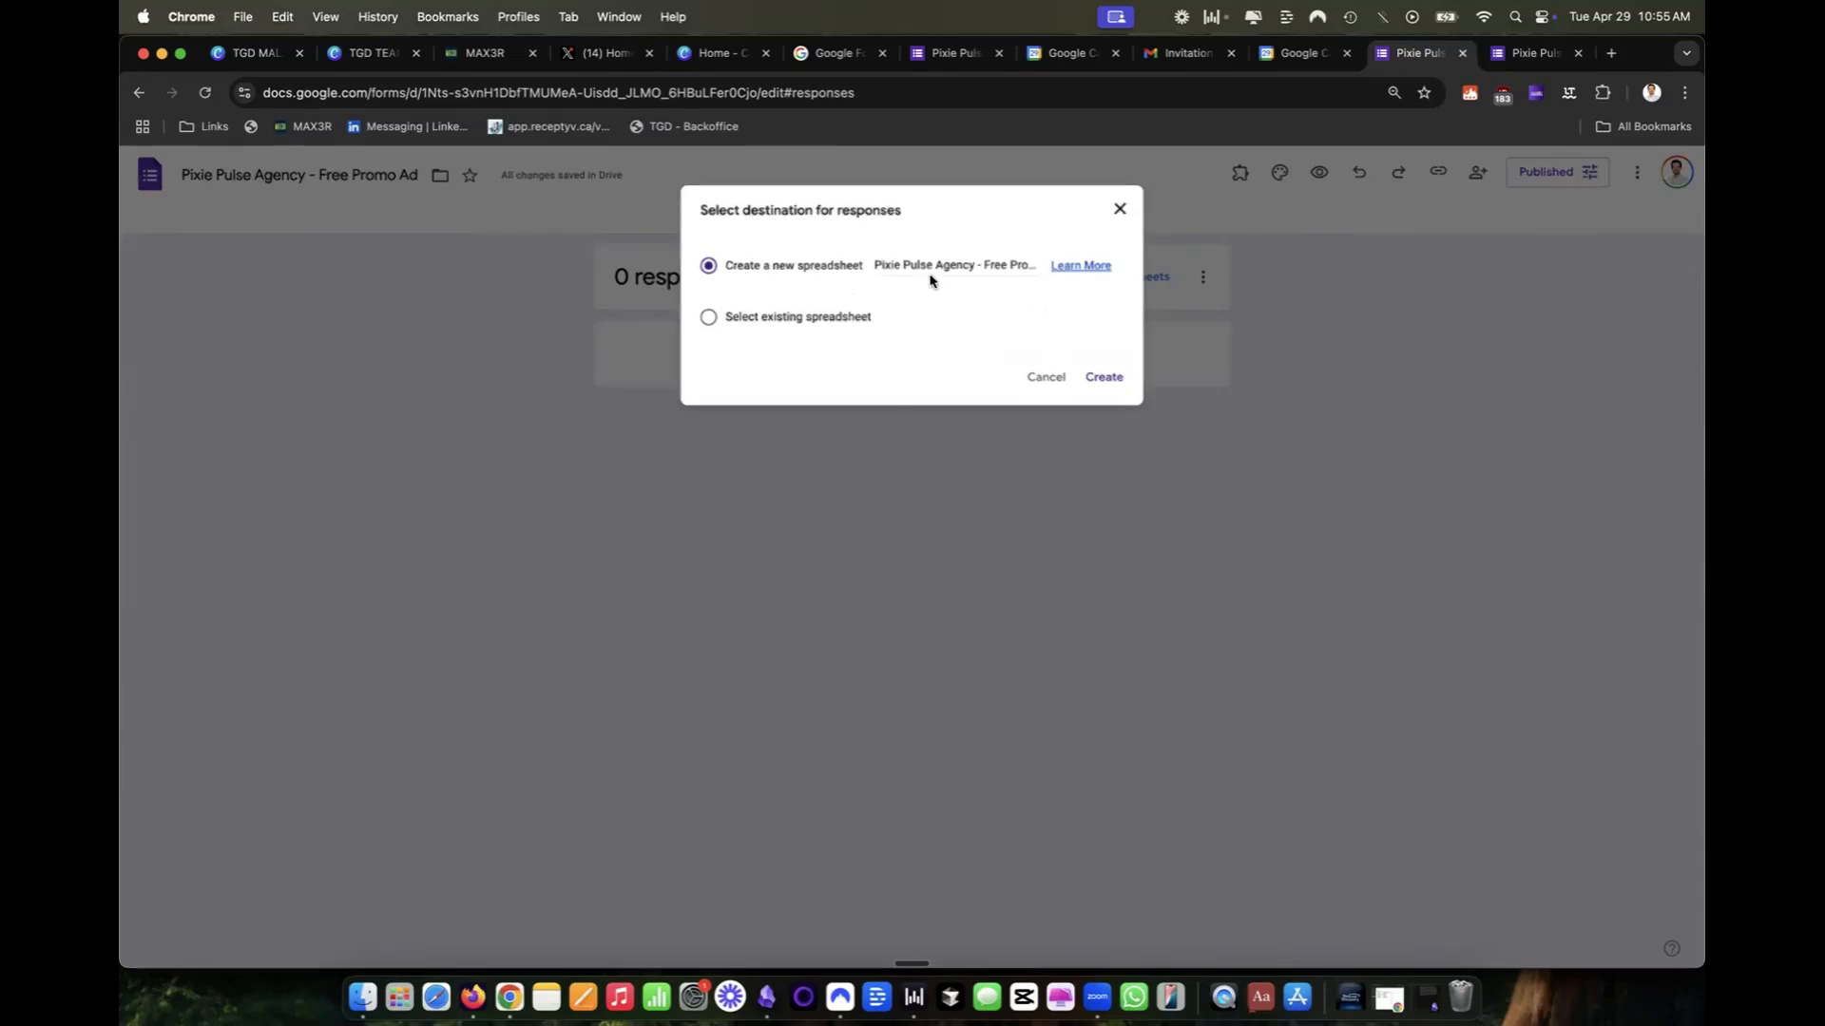
click(1101, 377)
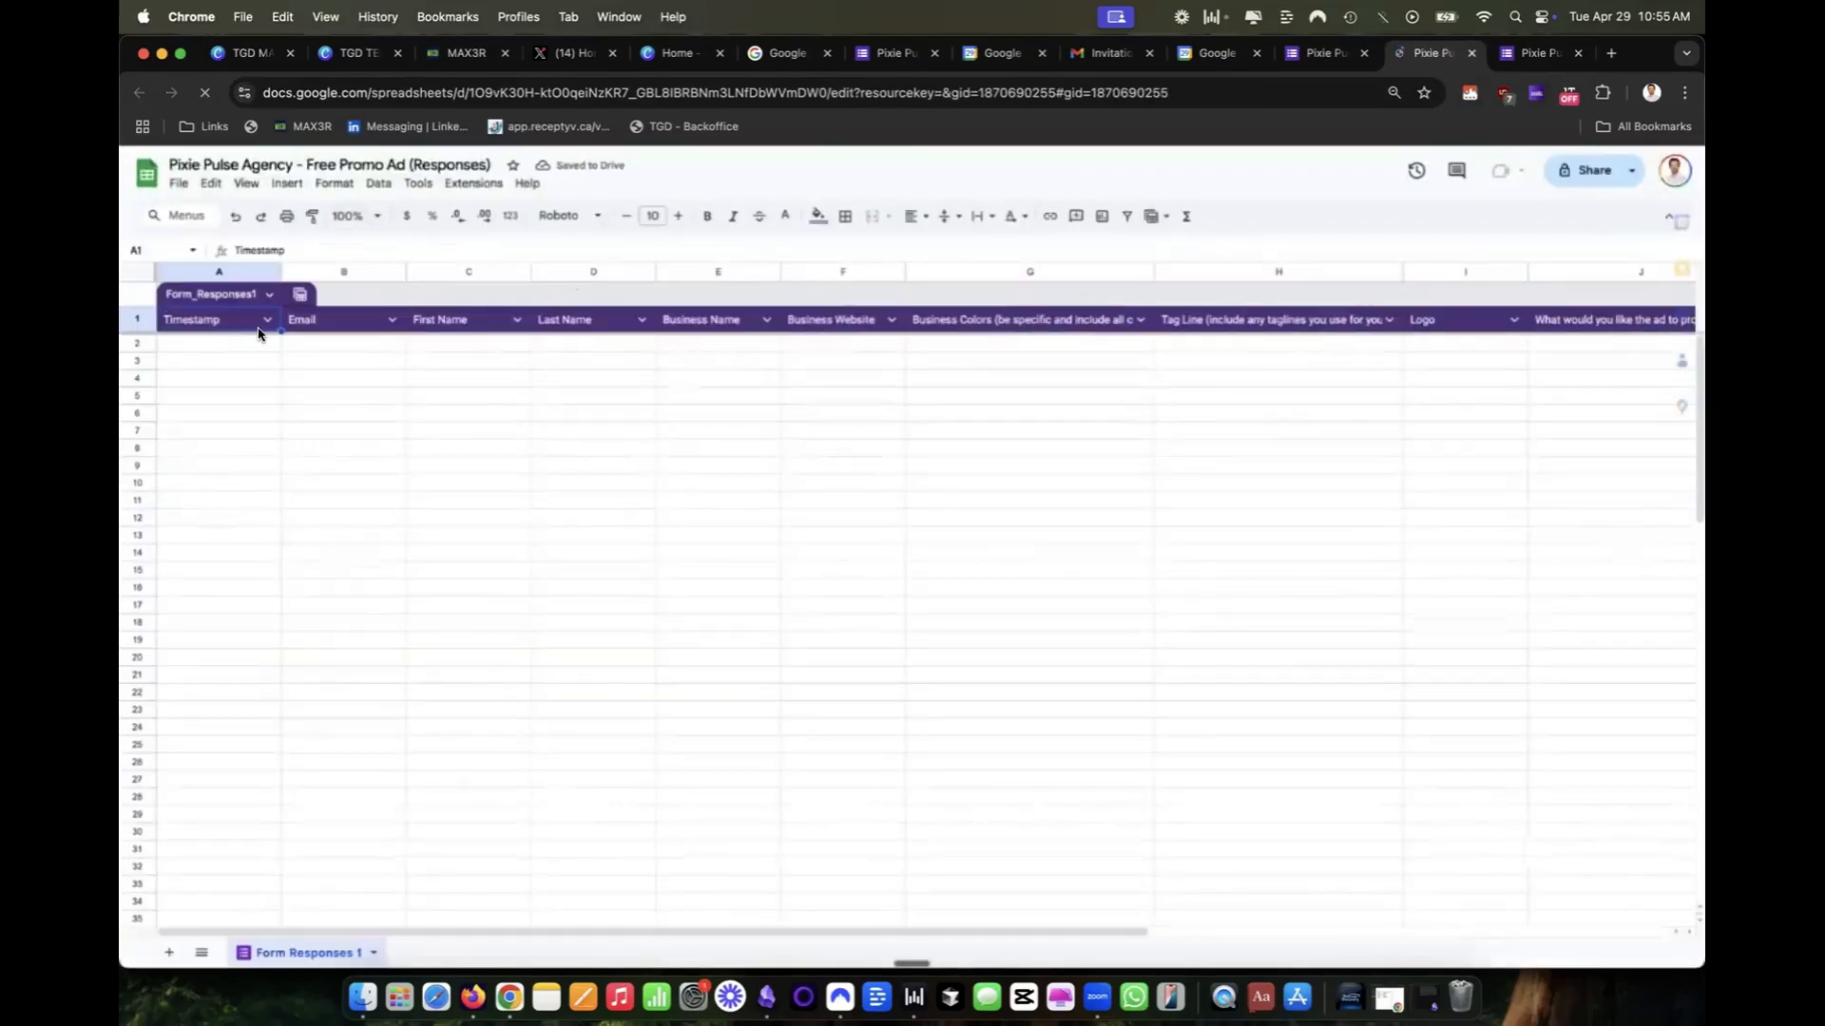
Examine the response spreadsheet's header row, from Timestamp and Email through Logo to the ad promotion question.
click(314, 324)
click(440, 328)
click(713, 323)
click(838, 325)
click(965, 325)
click(1254, 323)
click(1469, 330)
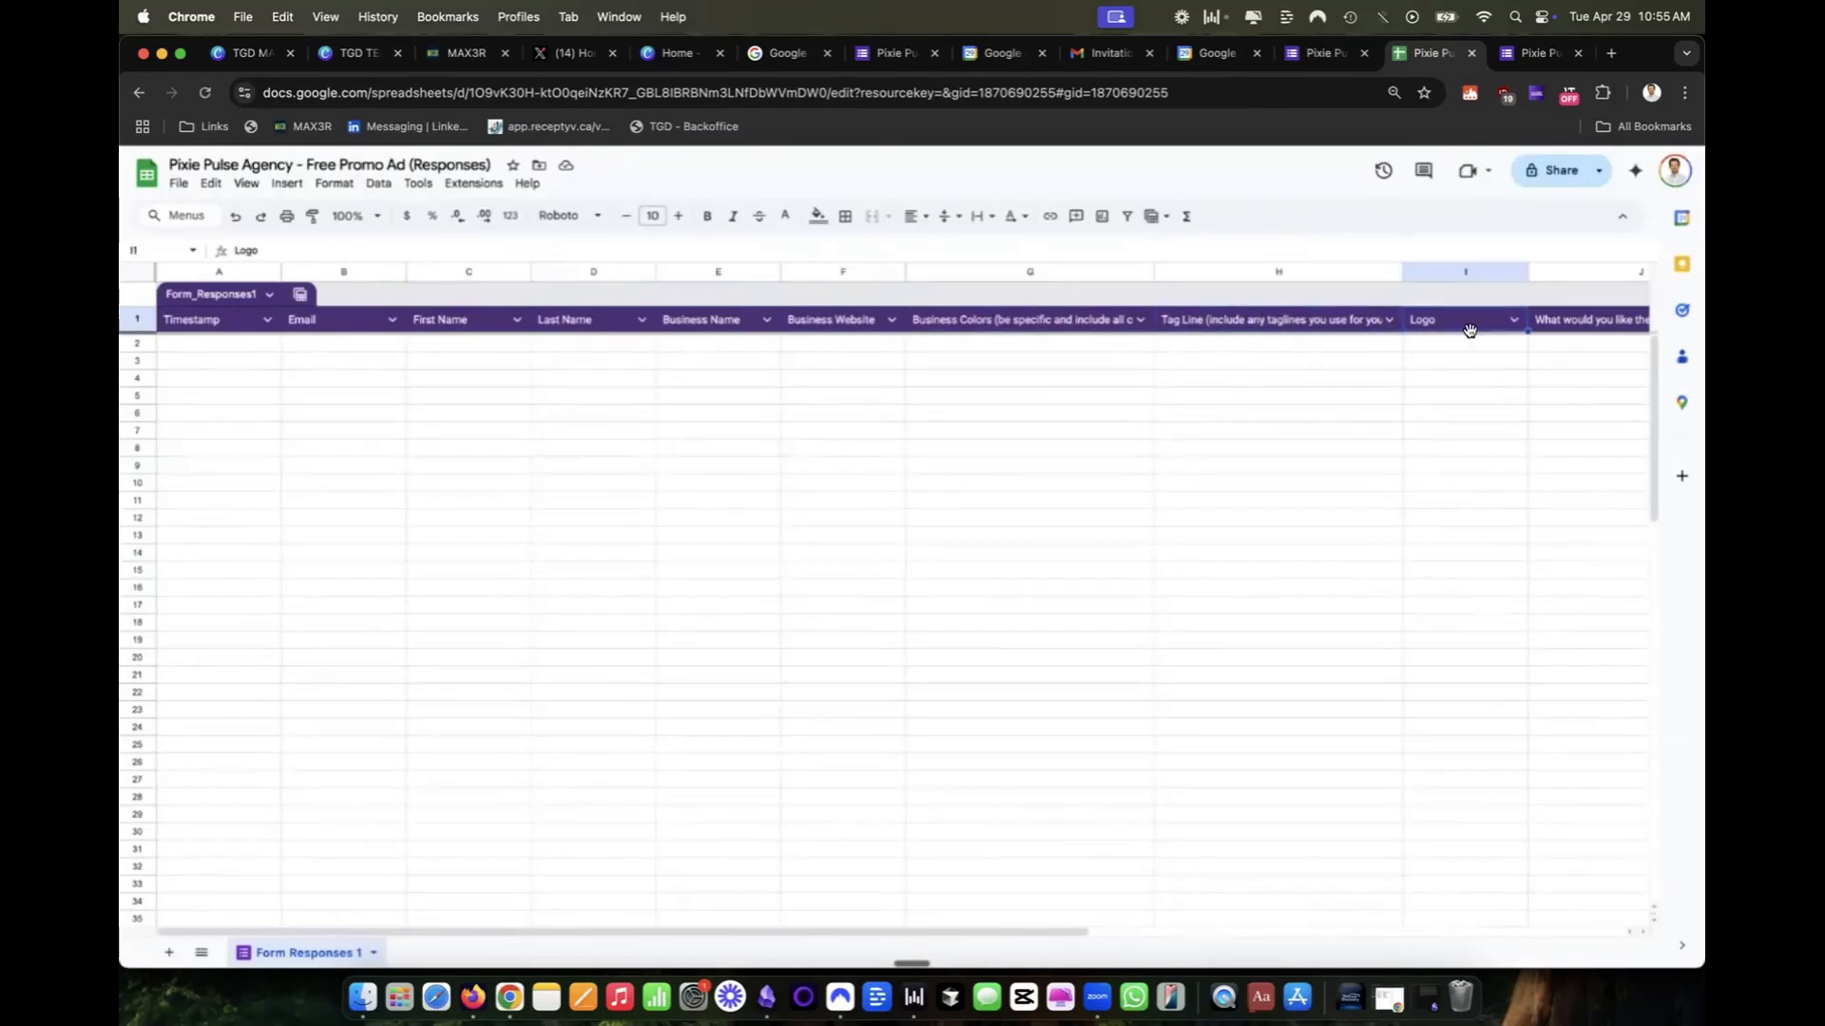
click(200, 360)
key(super+shift+Right)
click(1179, 363)
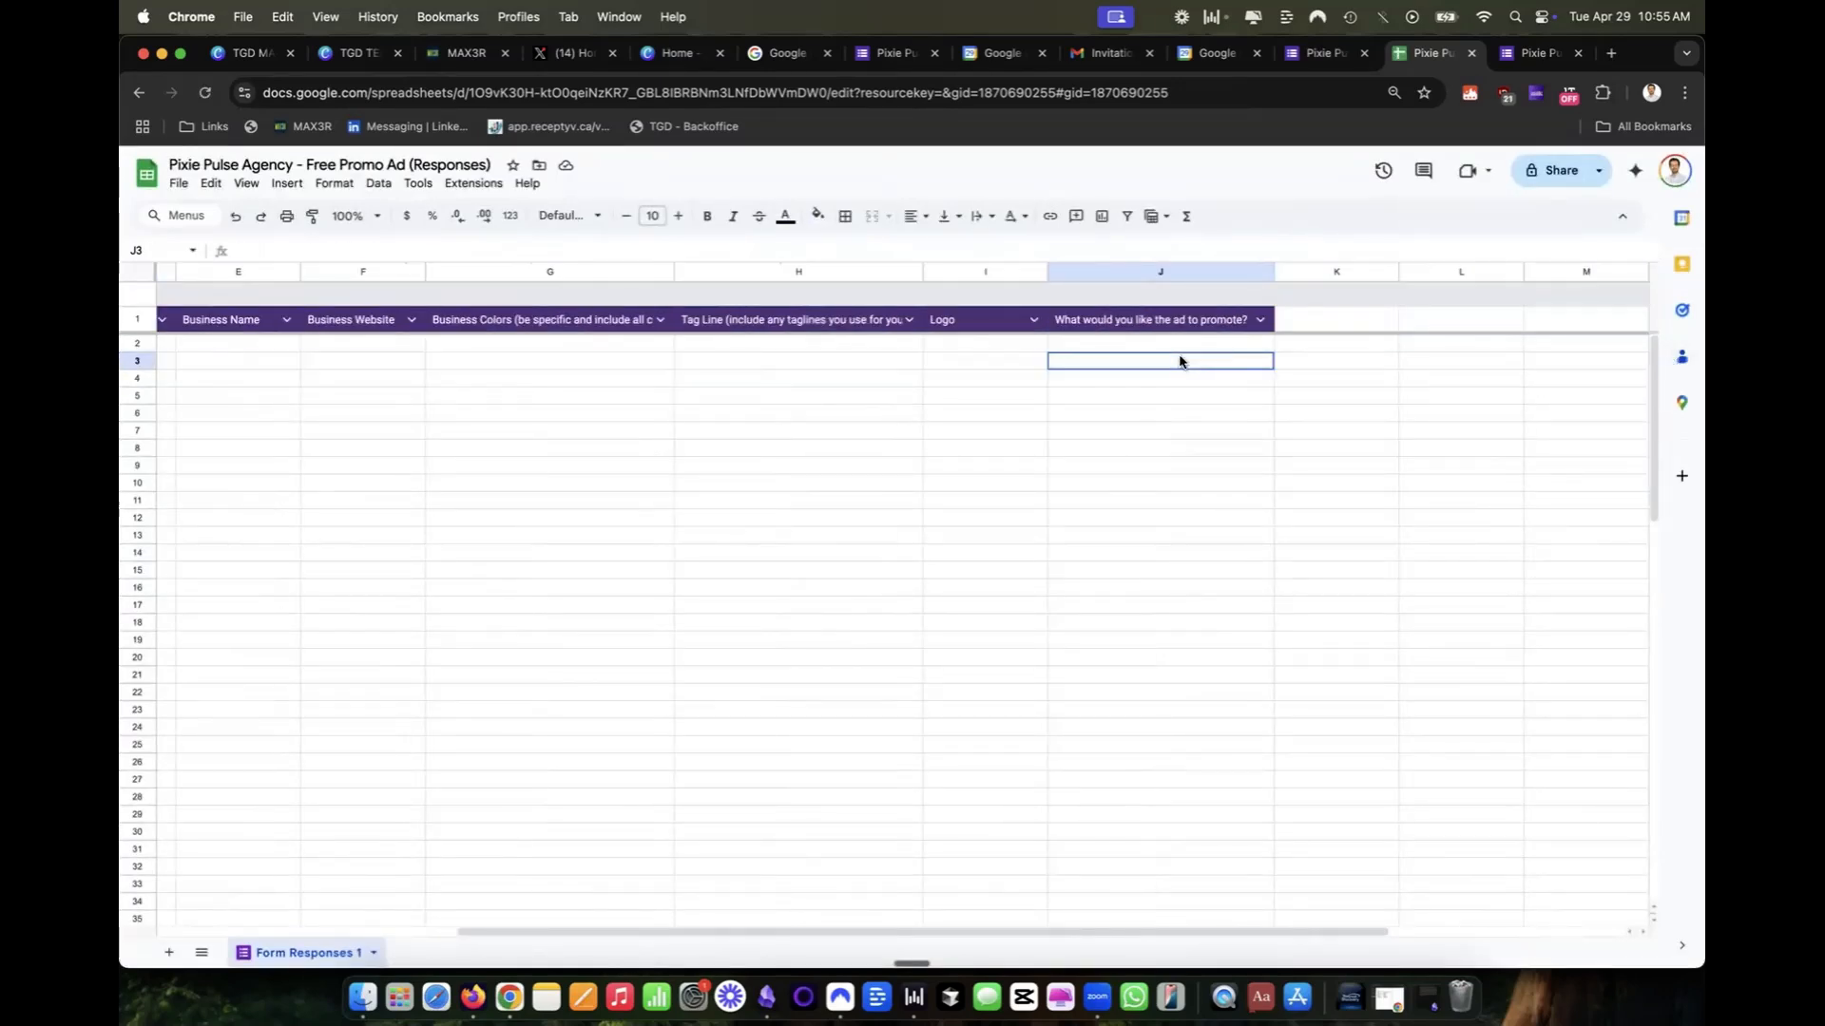
scroll(1169, 361, left, 10)
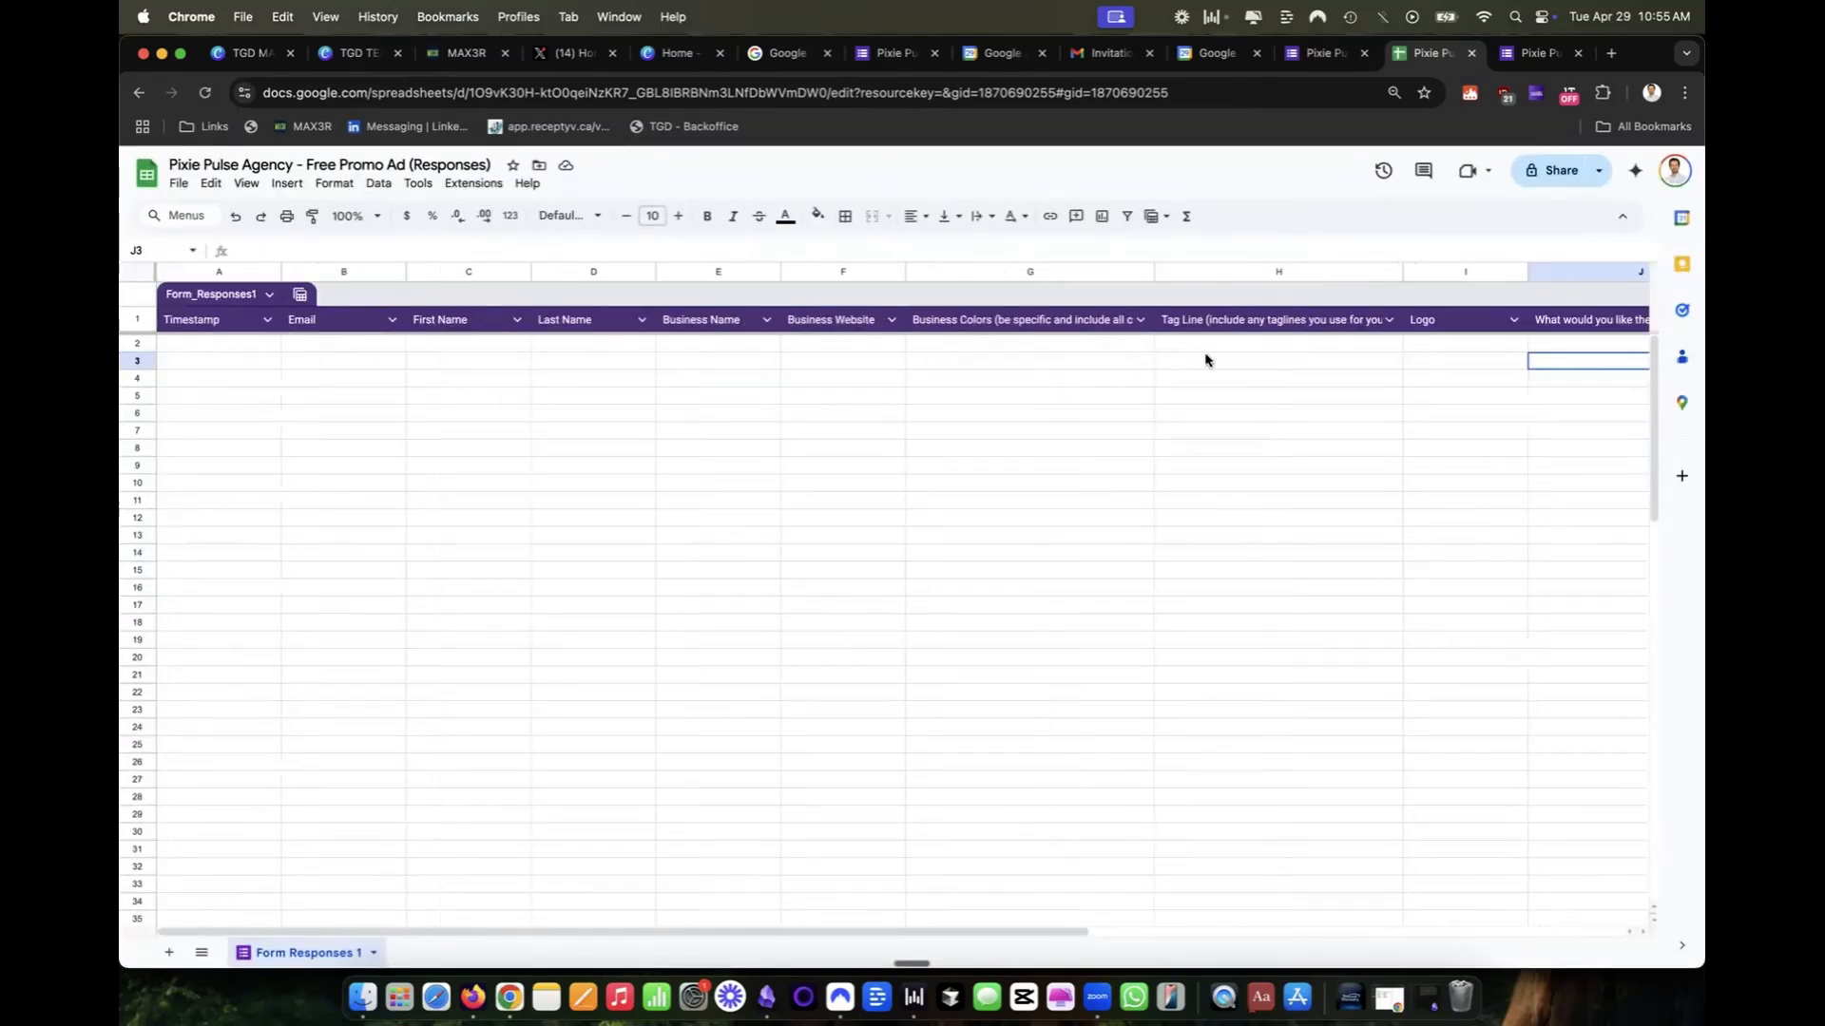
Switch back to the form editor and examine the form's Responses, Presentation and default settings, including the progress bar option.
click(1321, 53)
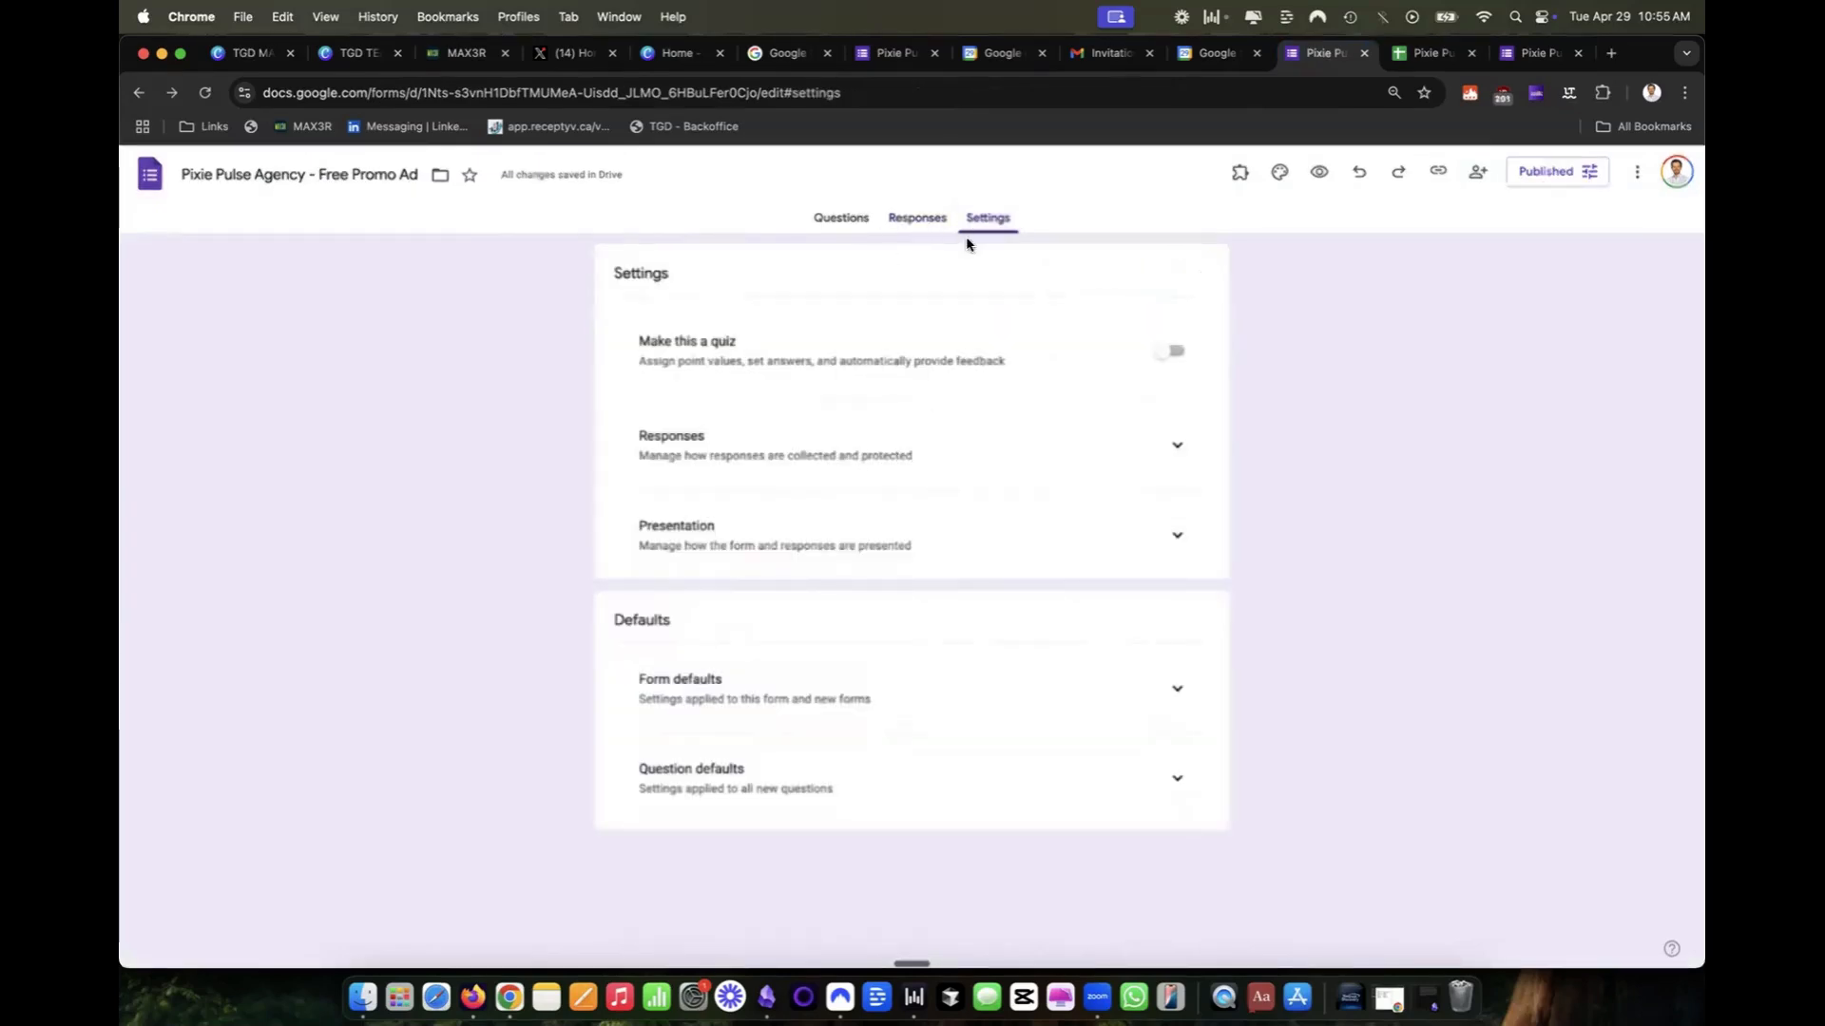
click(1180, 456)
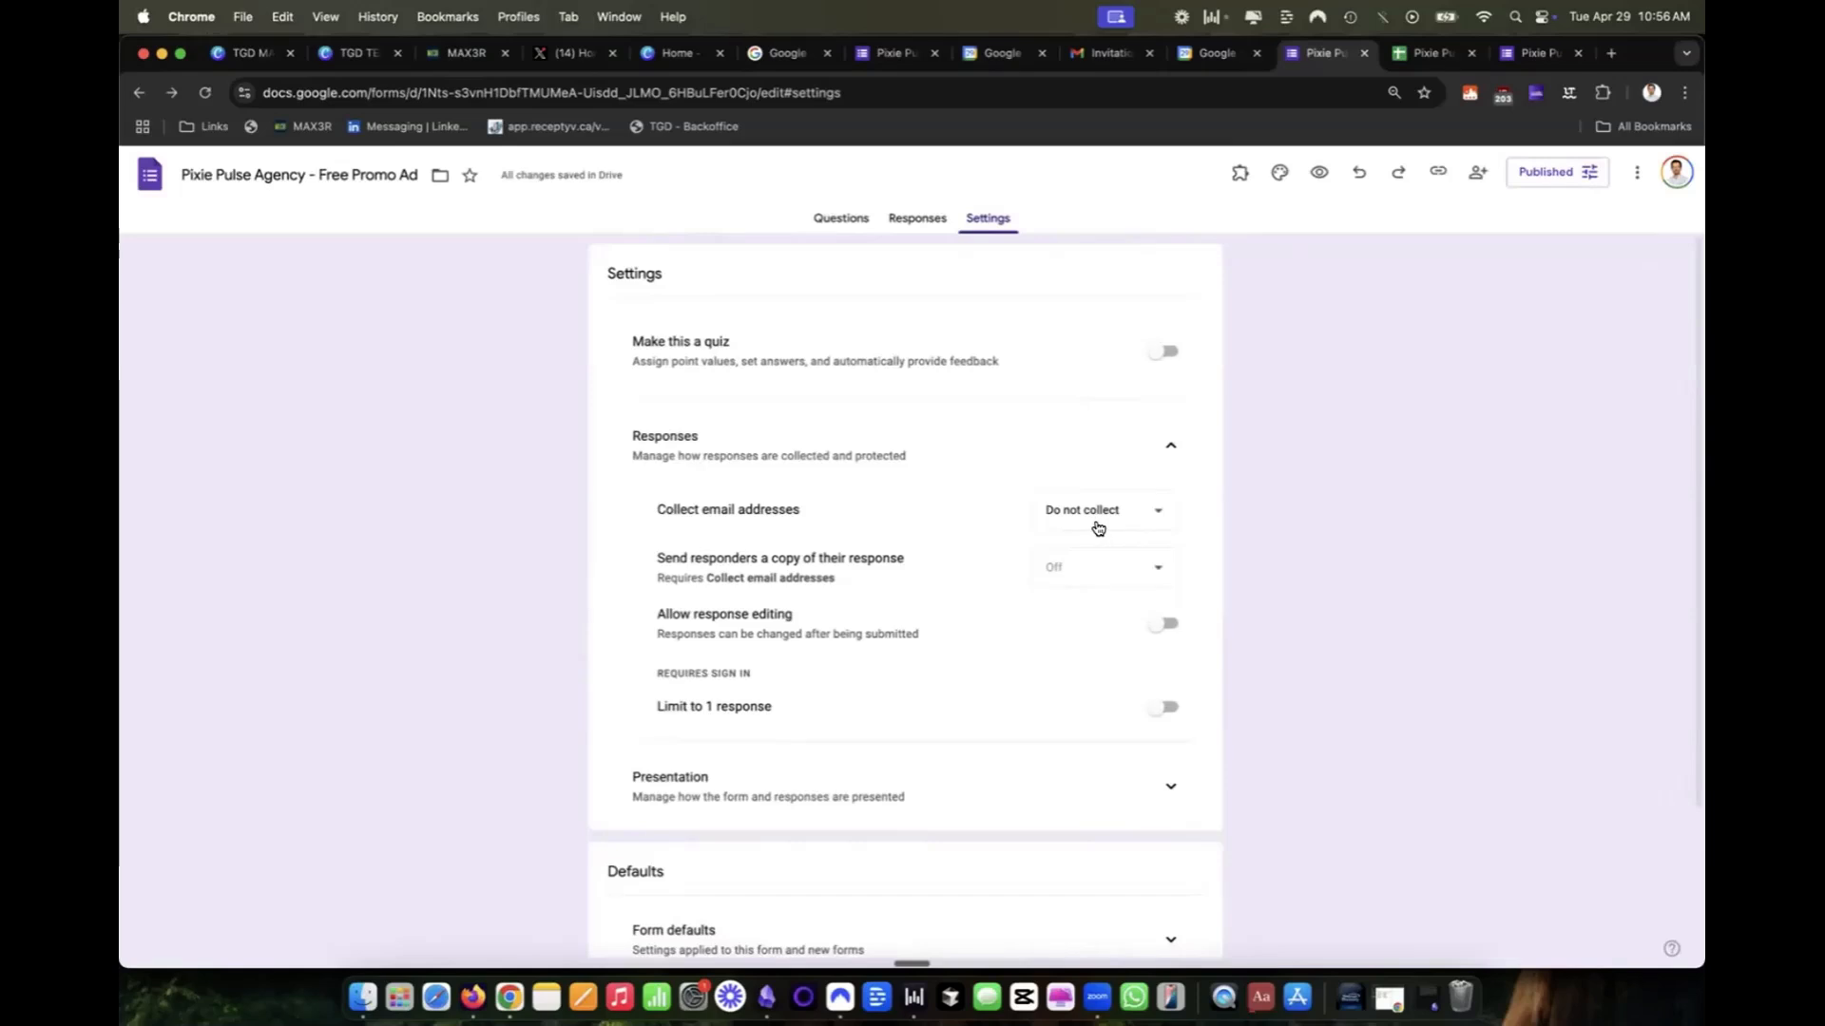
scroll(1050, 609, down, 5)
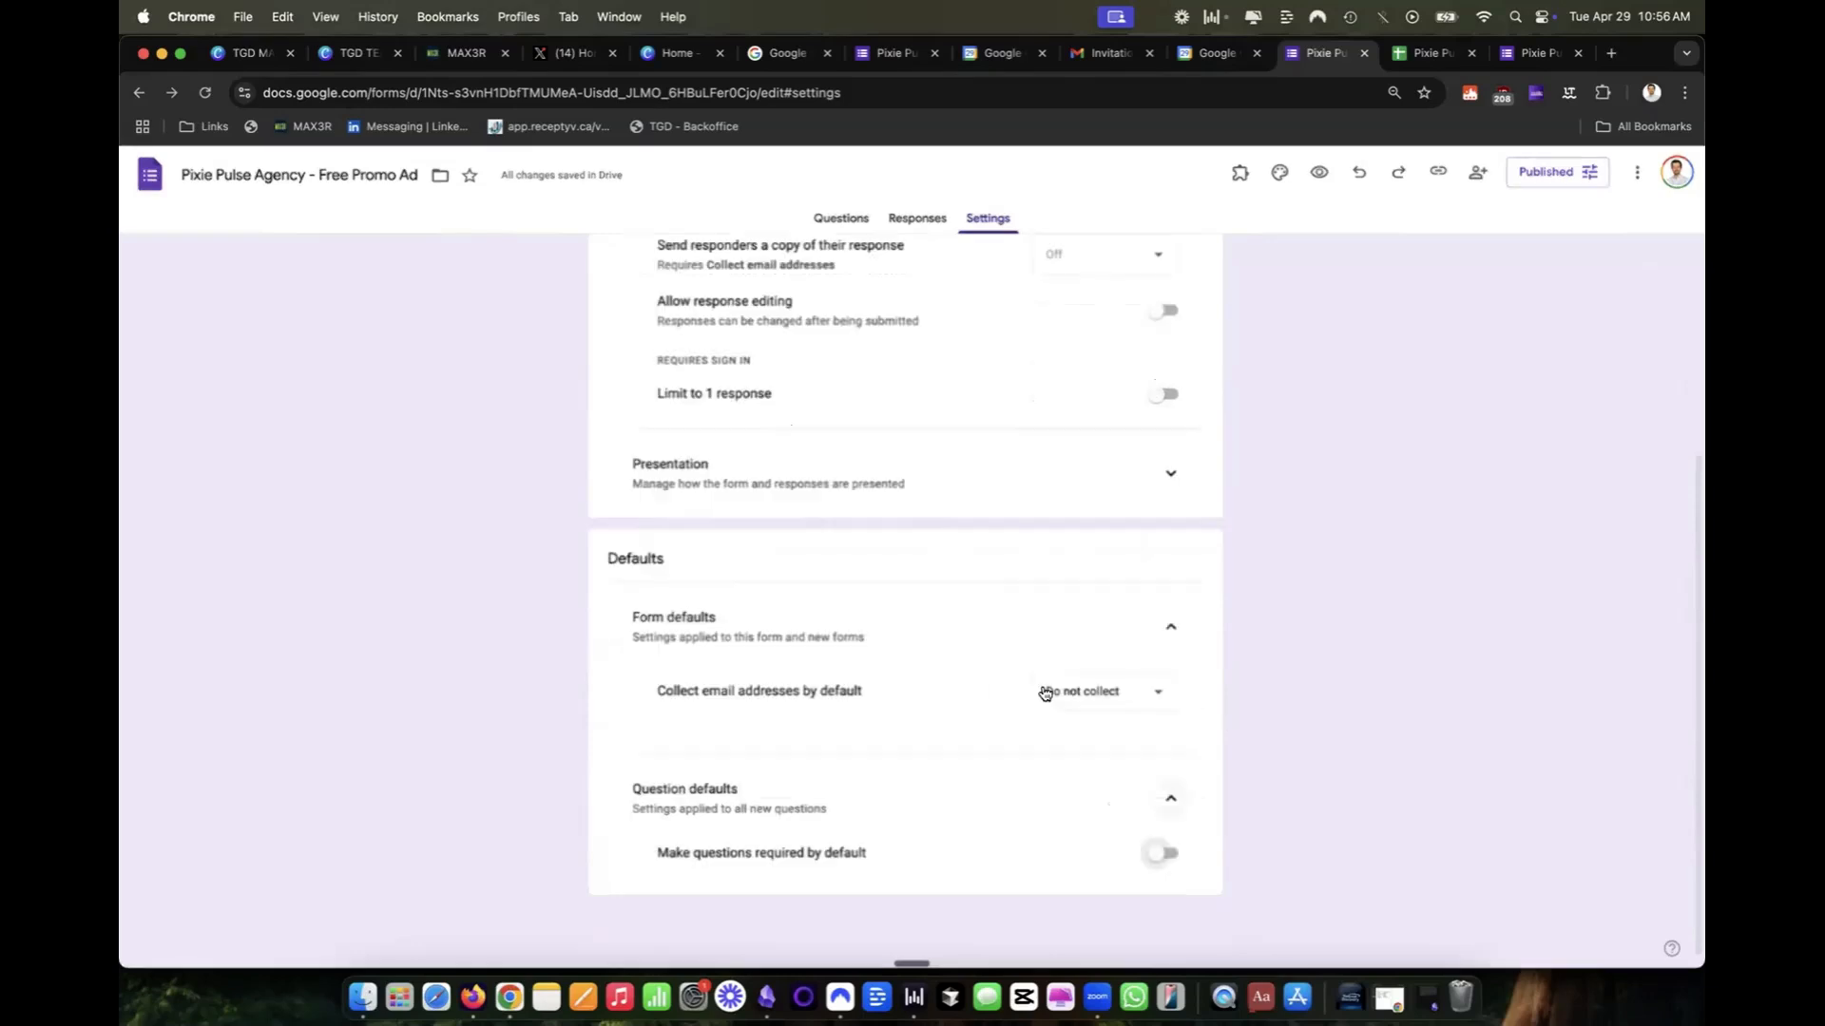
scroll(1031, 637, up, 1)
click(1169, 518)
scroll(1118, 508, down, 1)
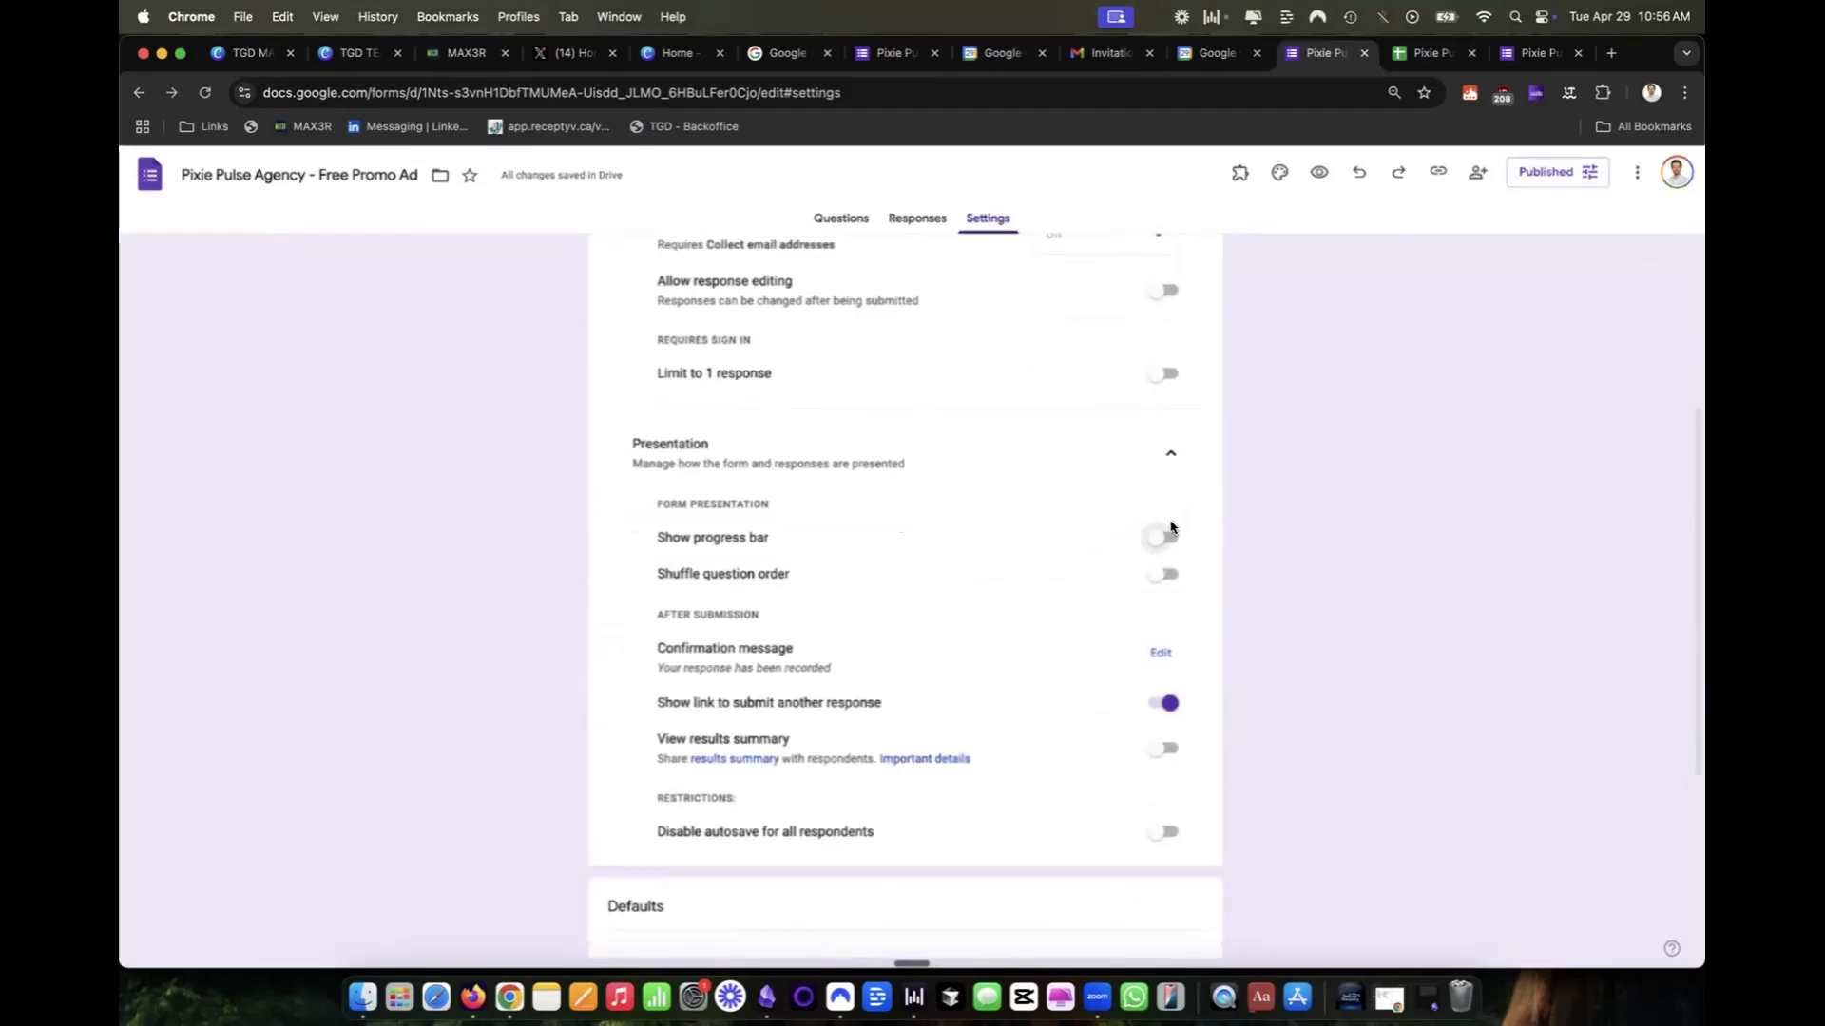
click(1157, 544)
click(1158, 545)
scroll(1122, 618, down, 1)
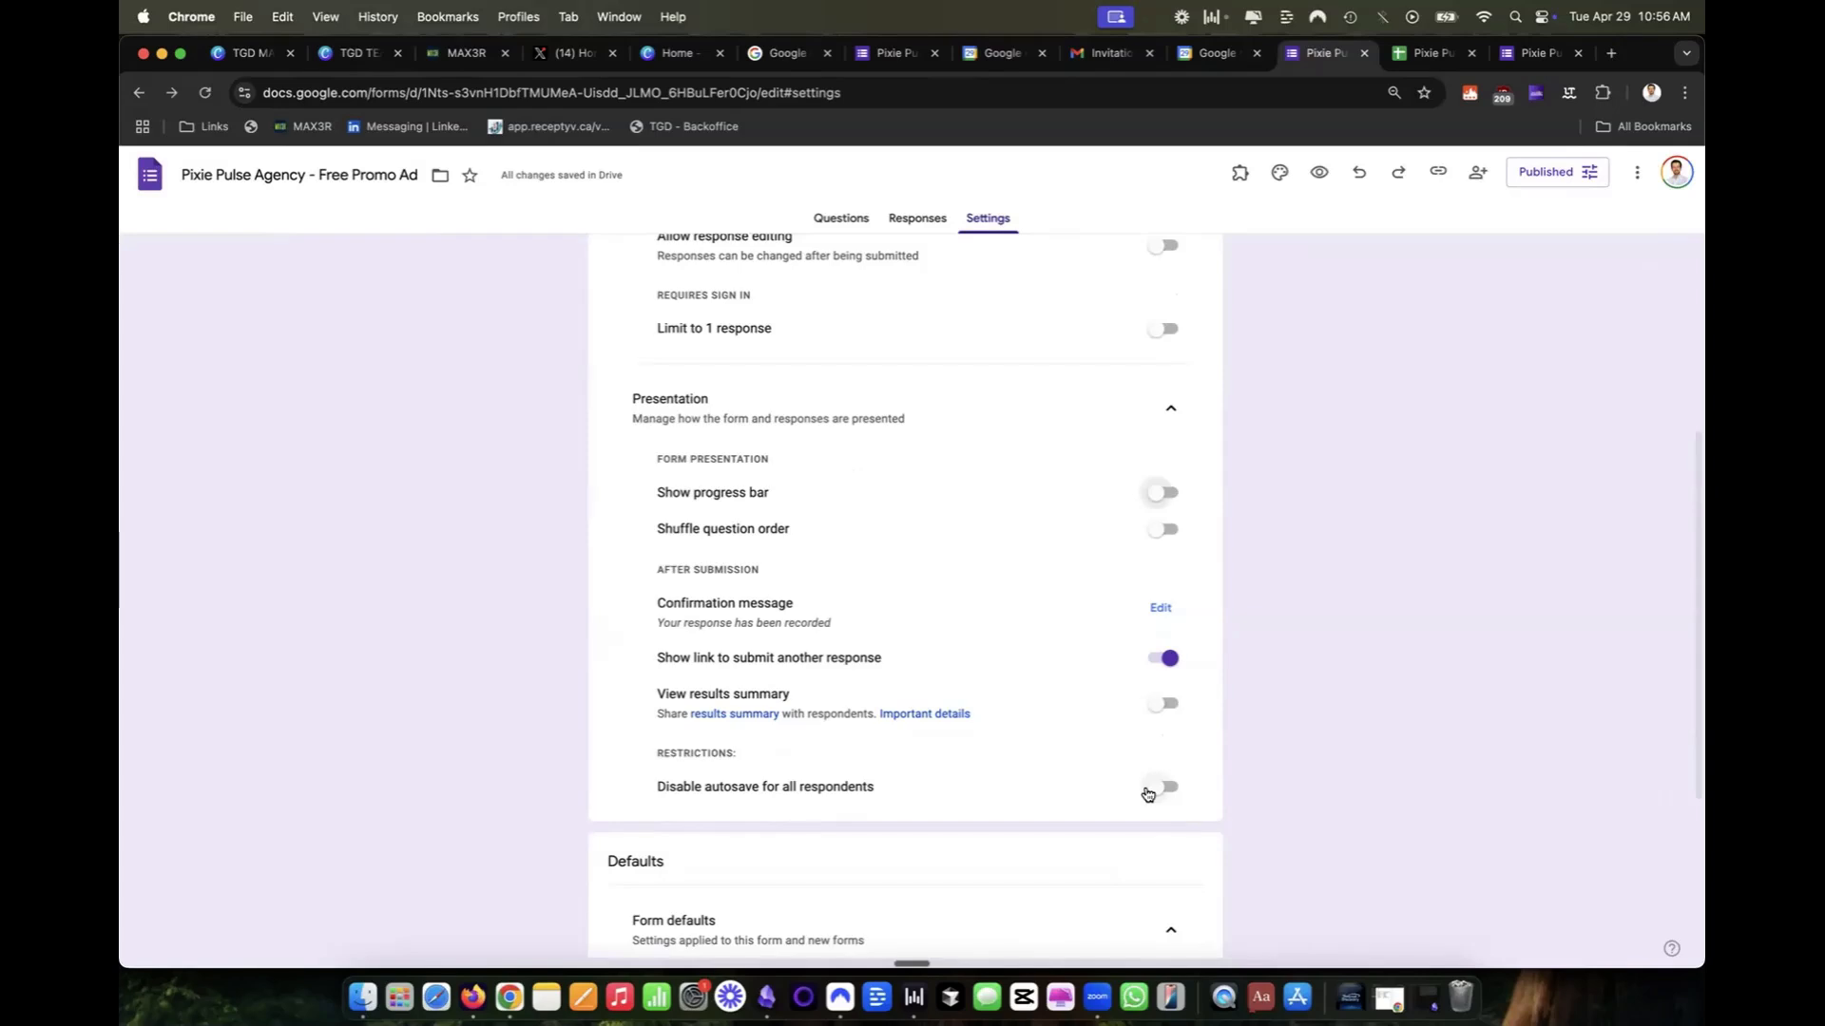
scroll(1145, 794, down, 1)
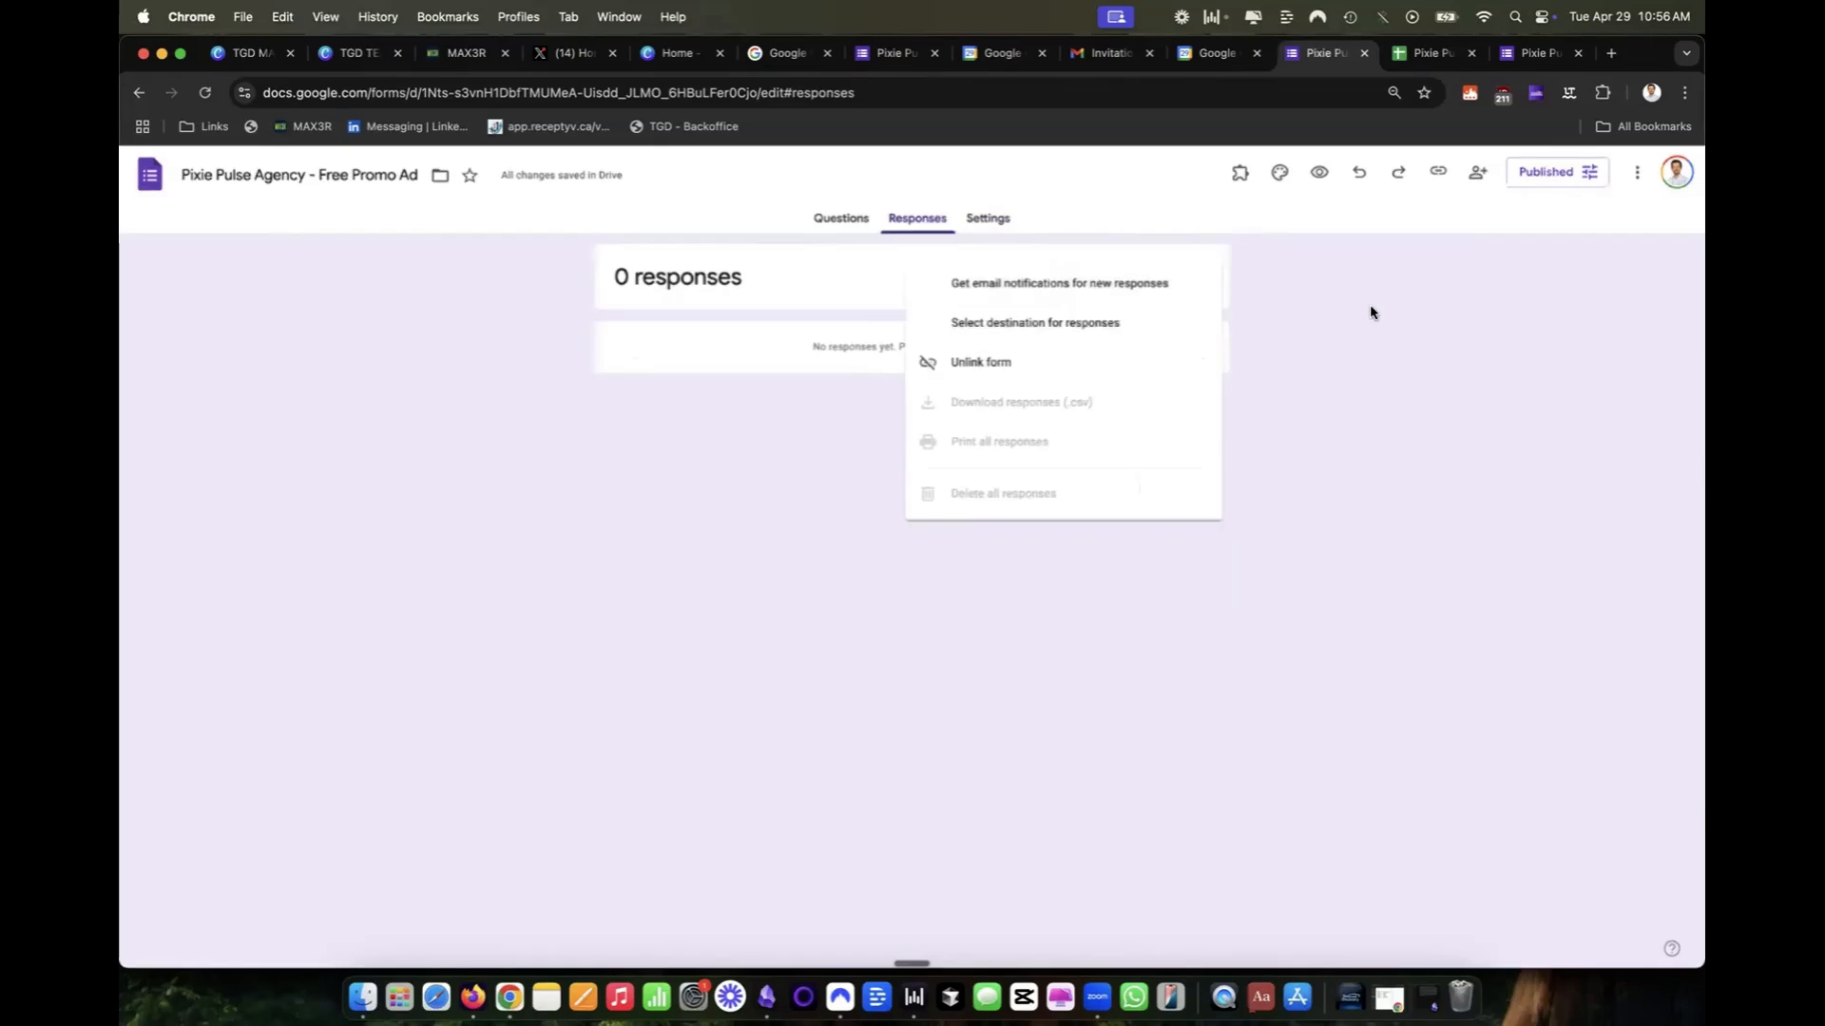
Check the additional options available for responses, such as email notifications and unlinking, then return to the questions.
click(1369, 310)
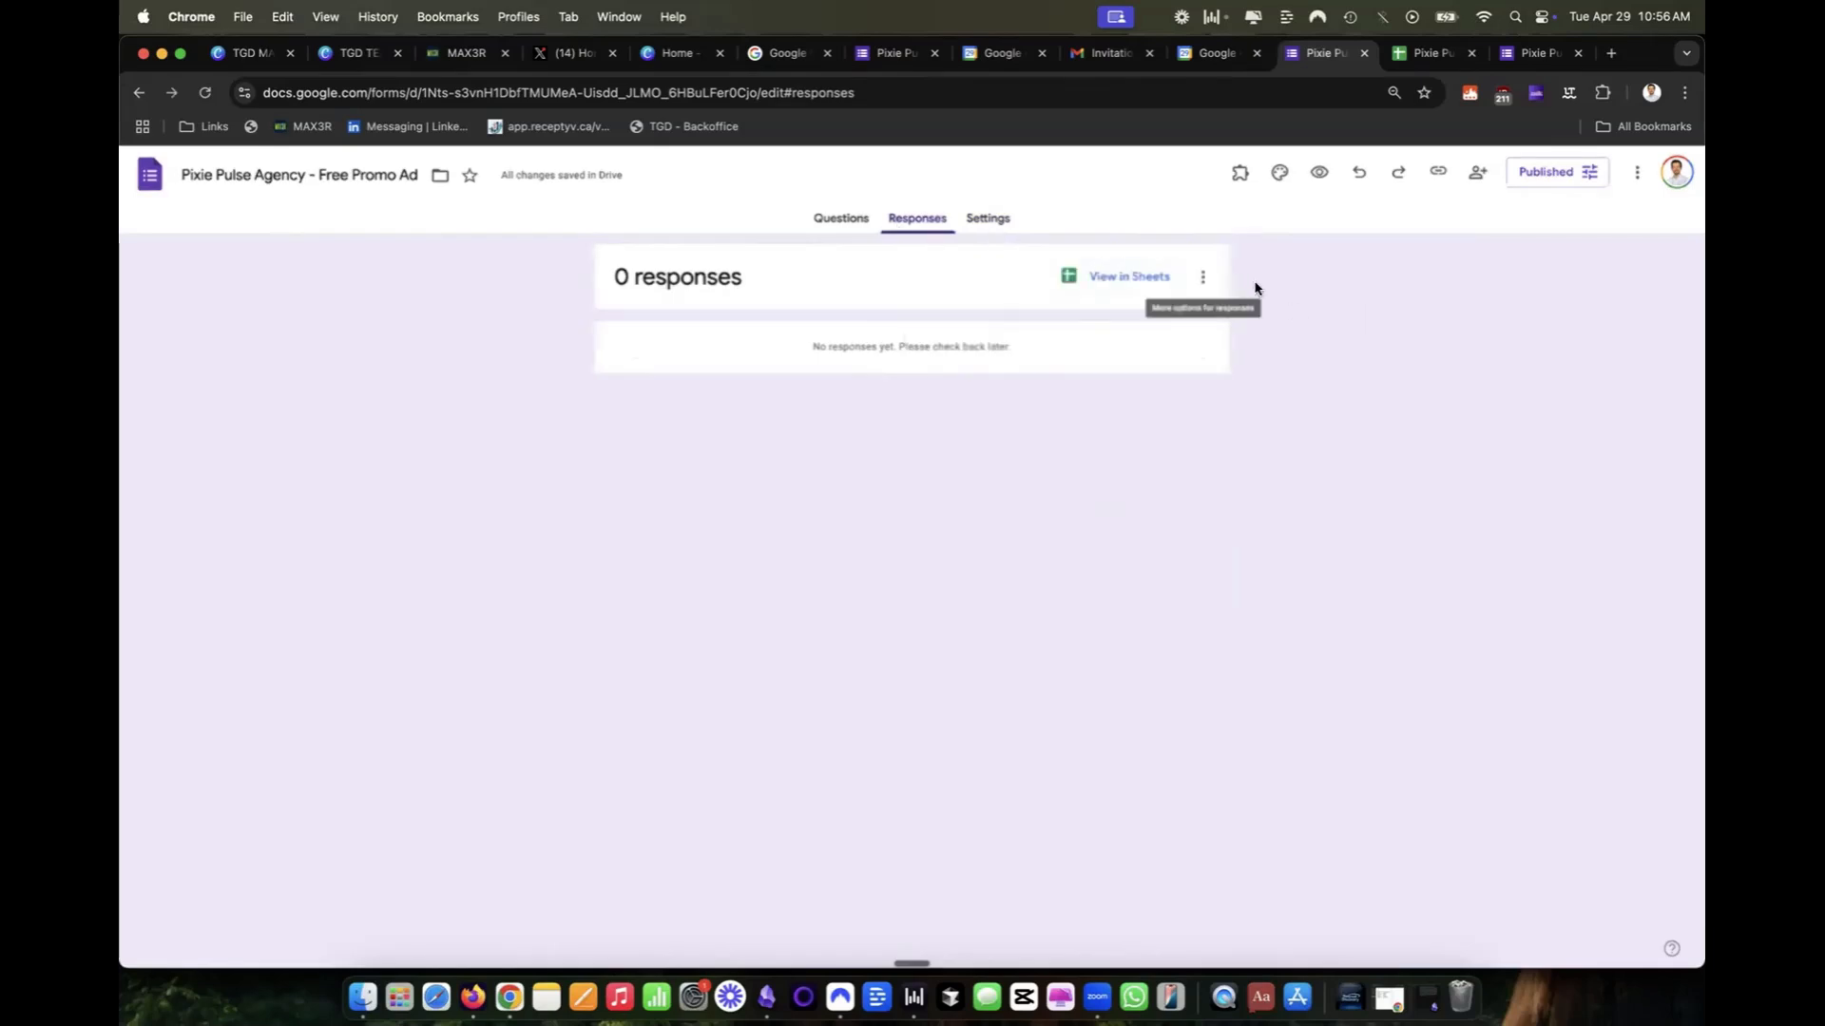
click(1207, 282)
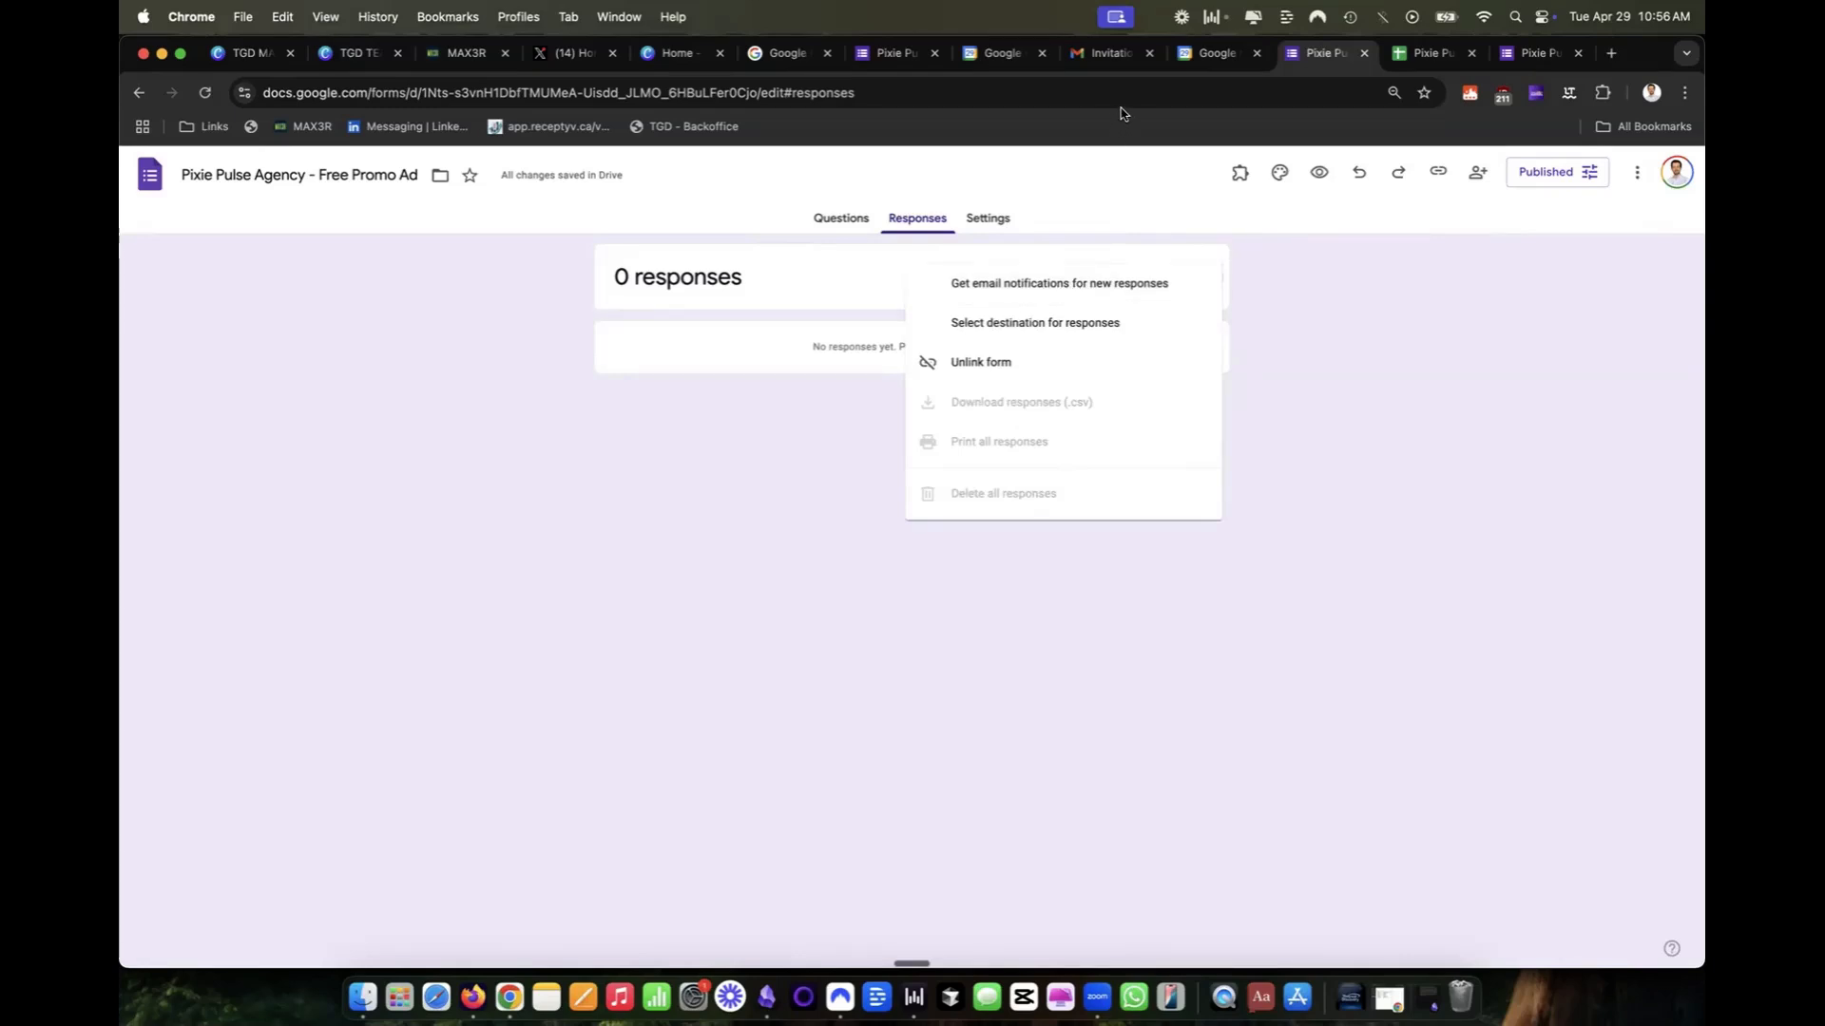
key(super+bracketleft)
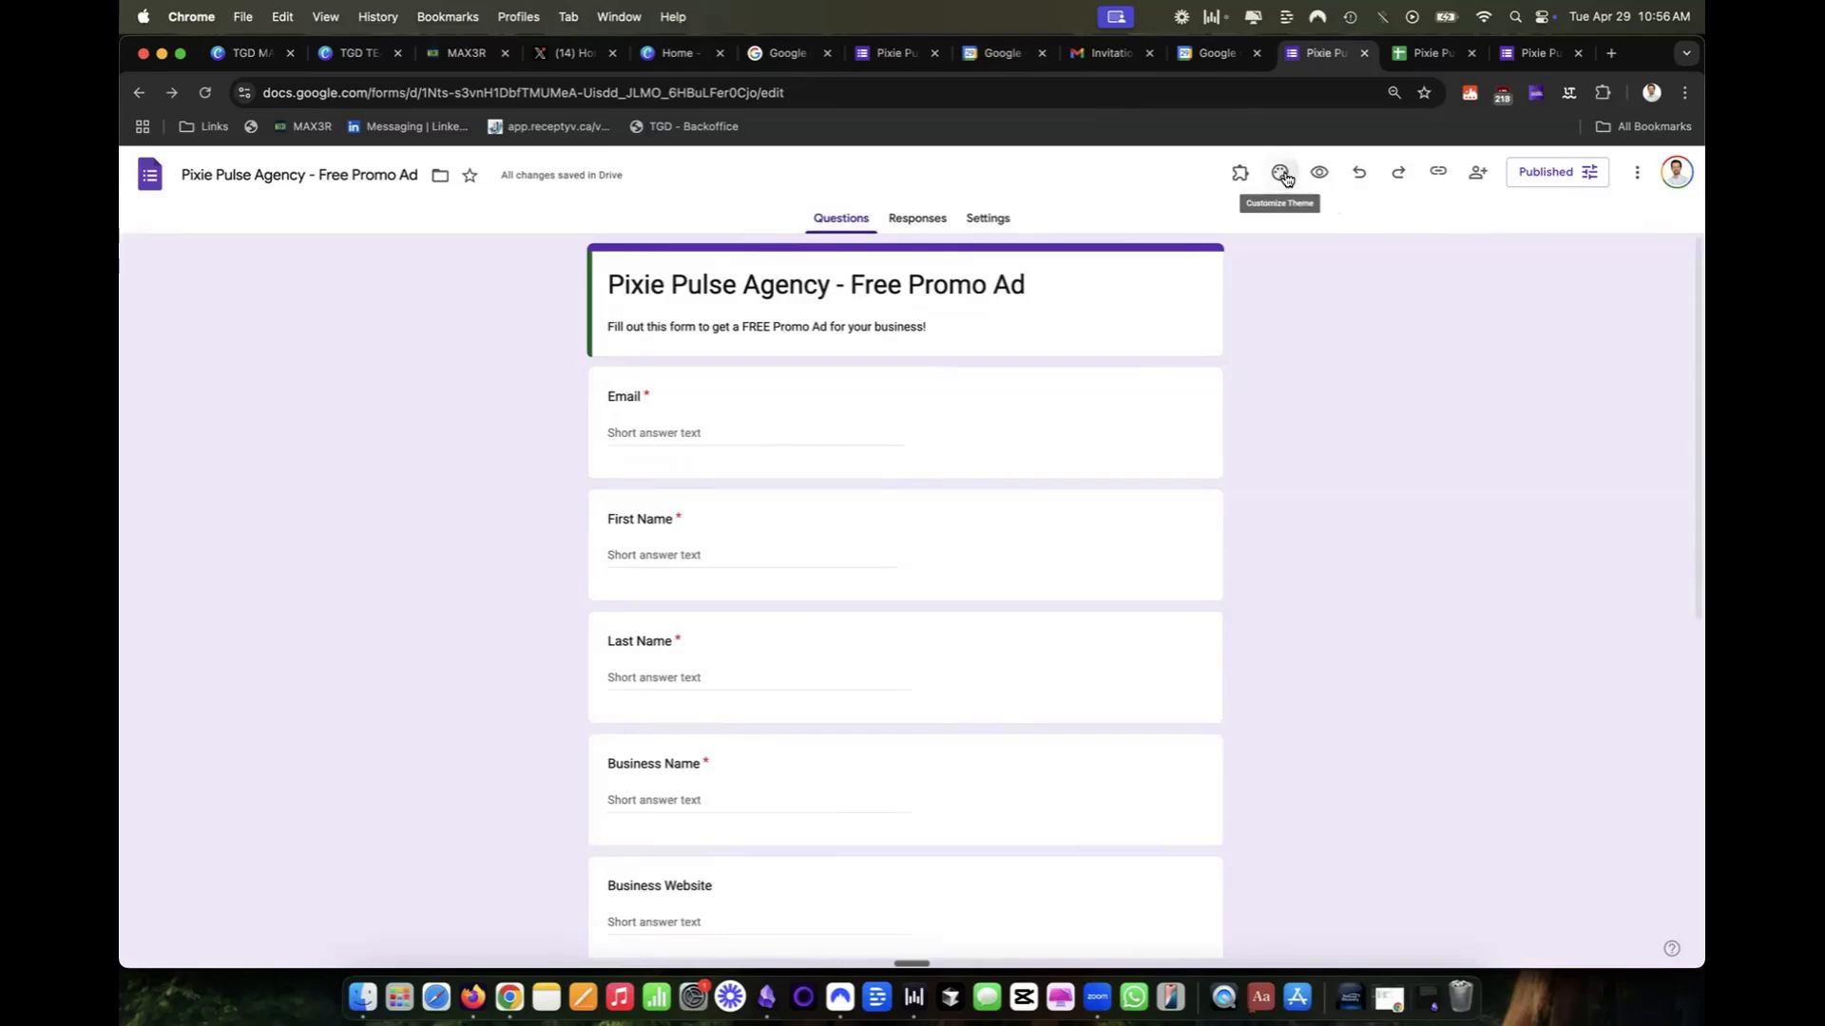
Preview red and blue theme colors, restore purple as the form's theme color, and apply the darkest purple background shade.
click(1281, 174)
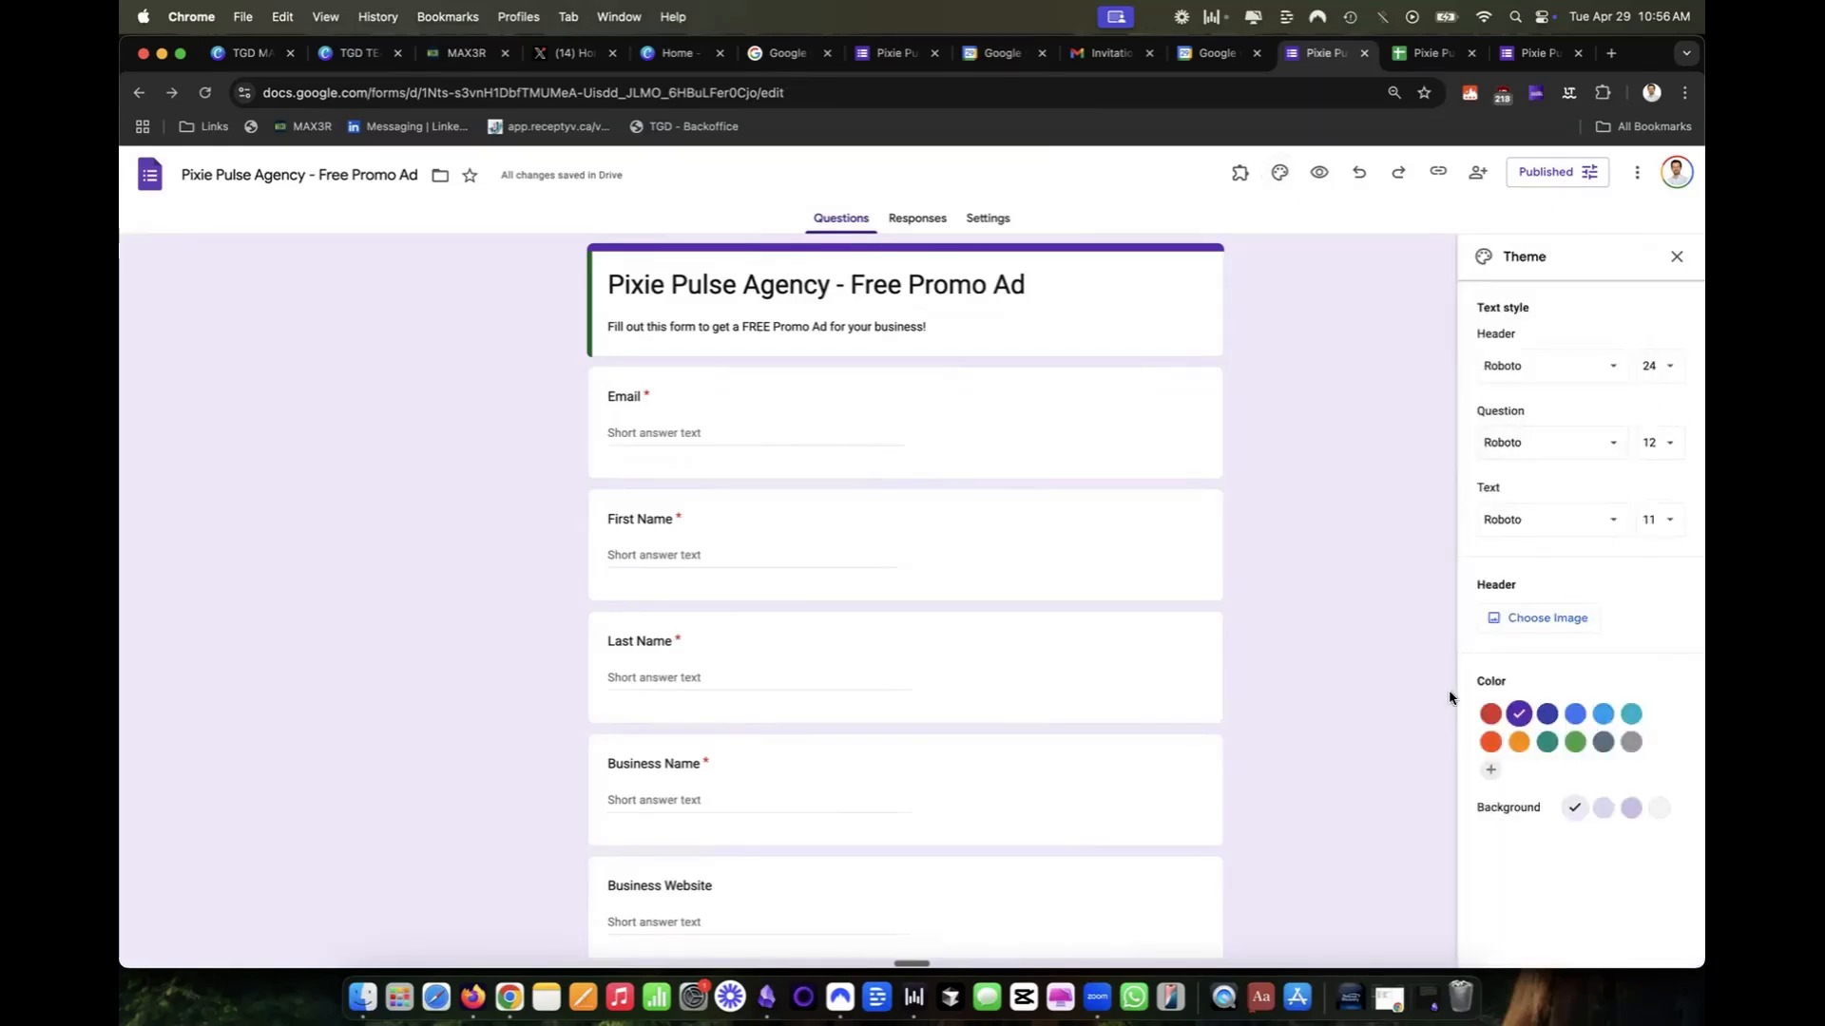
click(1500, 719)
click(1574, 720)
click(1547, 715)
click(1518, 718)
click(1631, 808)
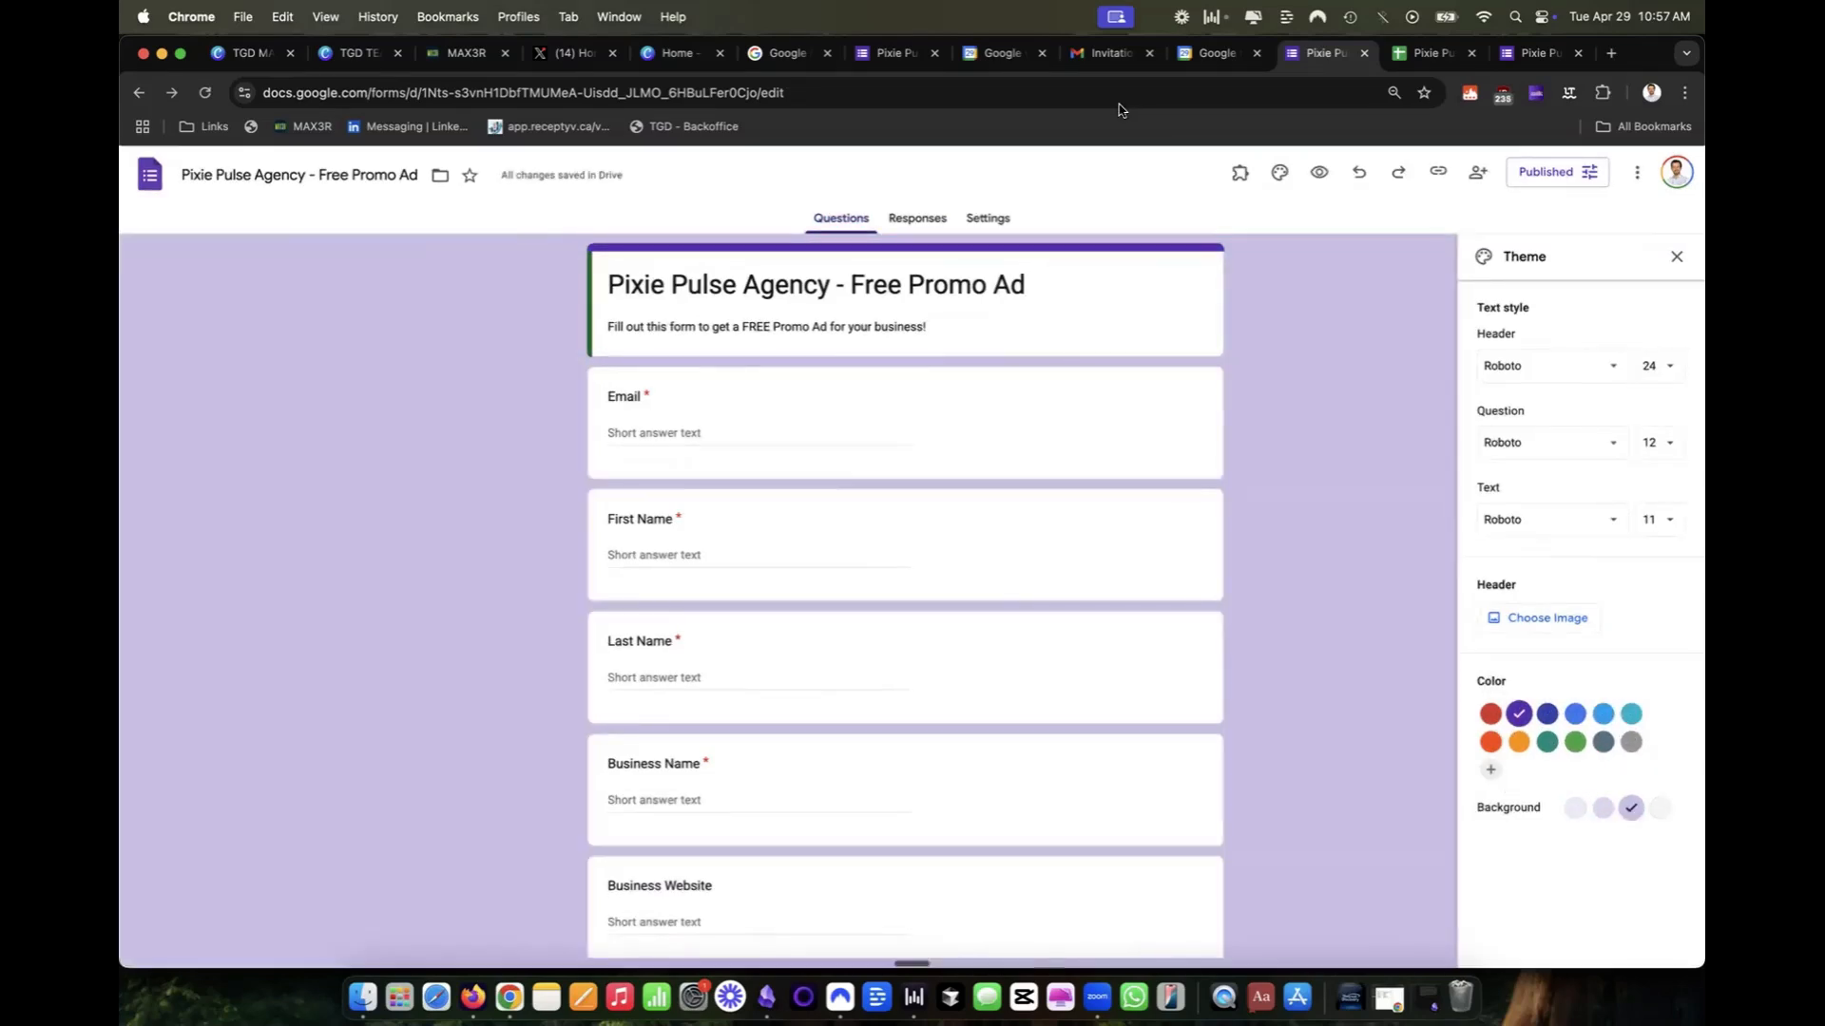